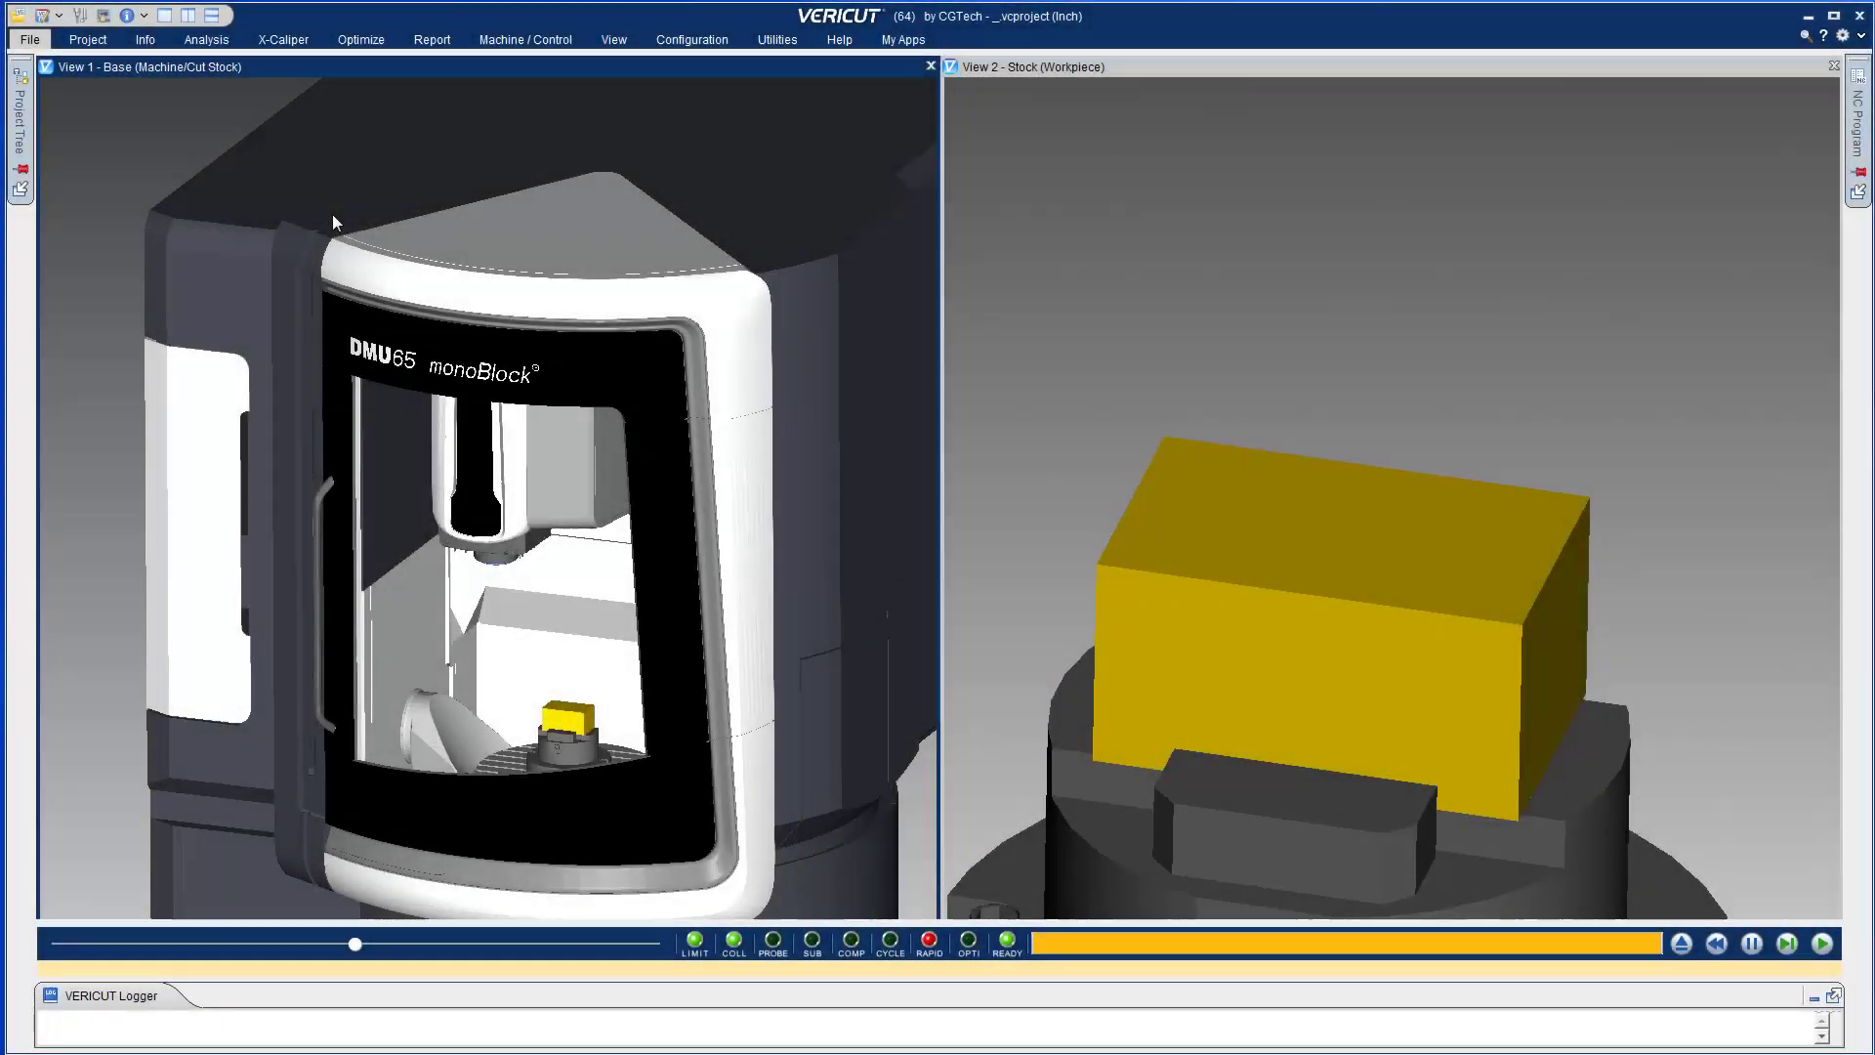
Enable the HUD NC Program listing and both views' status and axes readouts, then rewind and play.
click(152, 40)
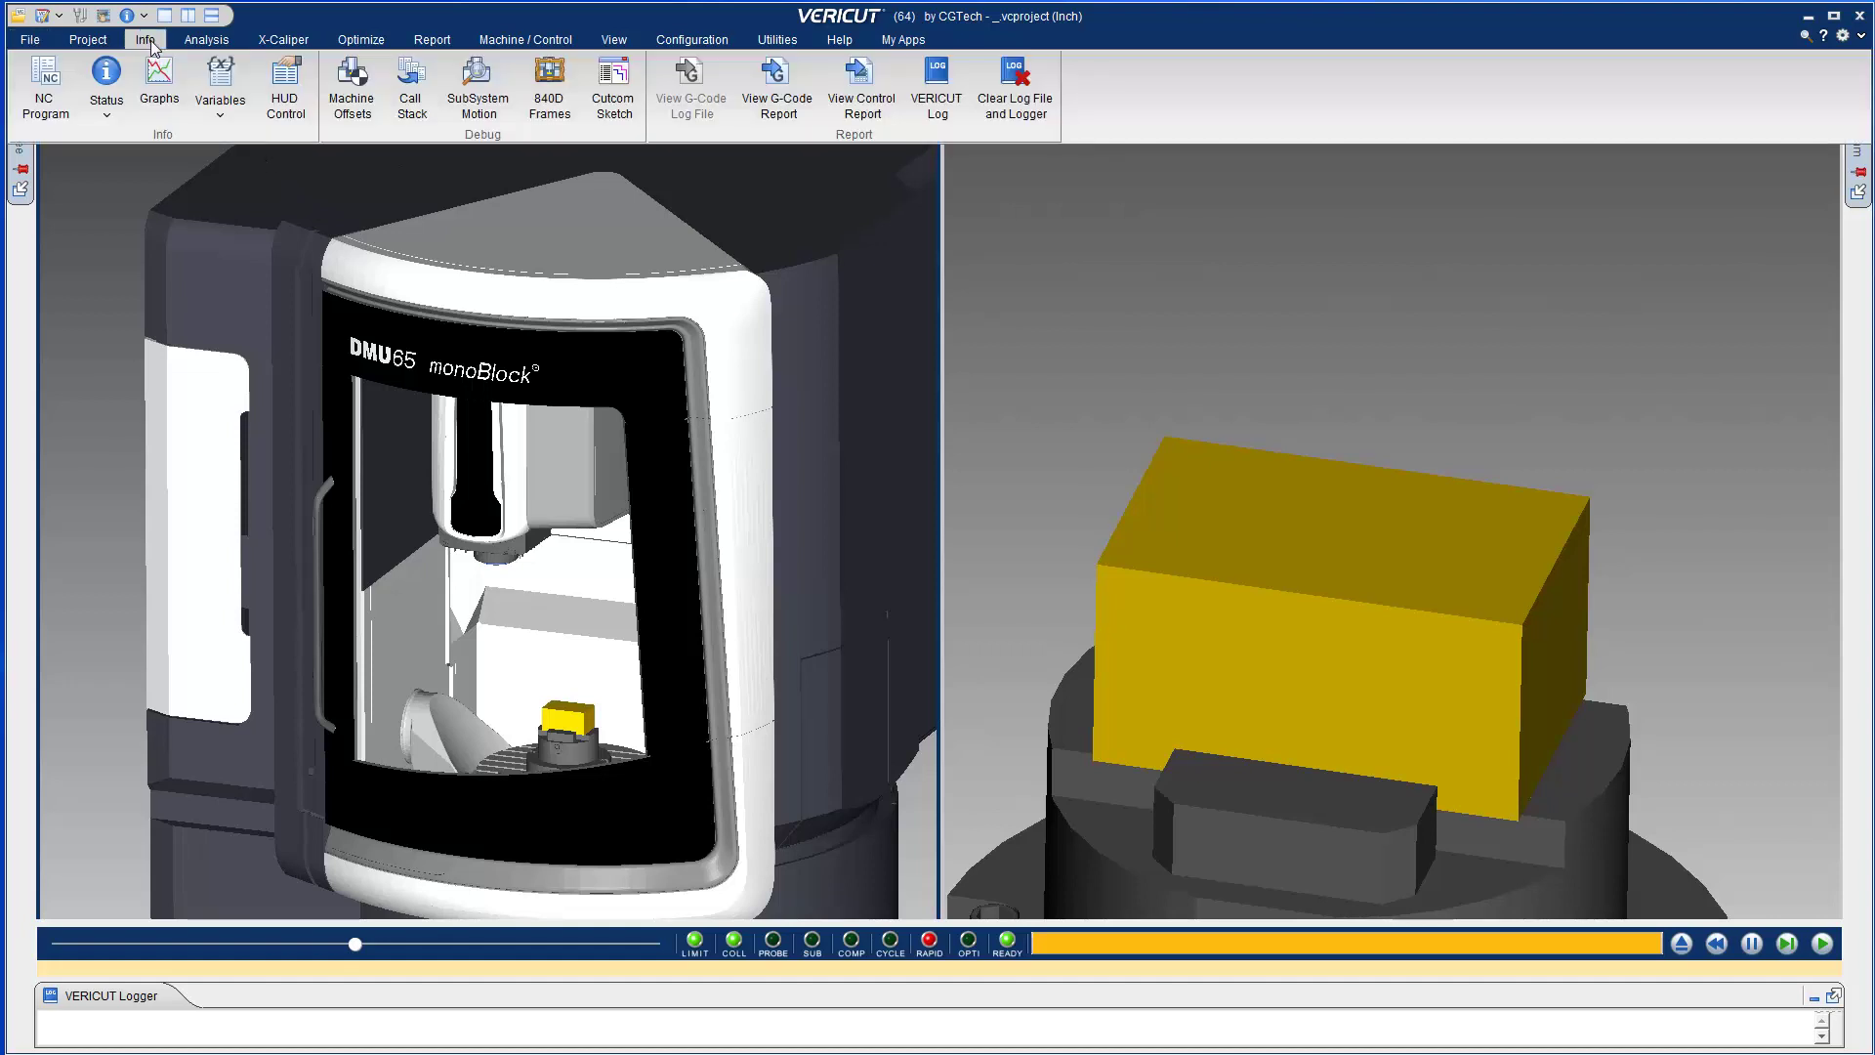
click(285, 88)
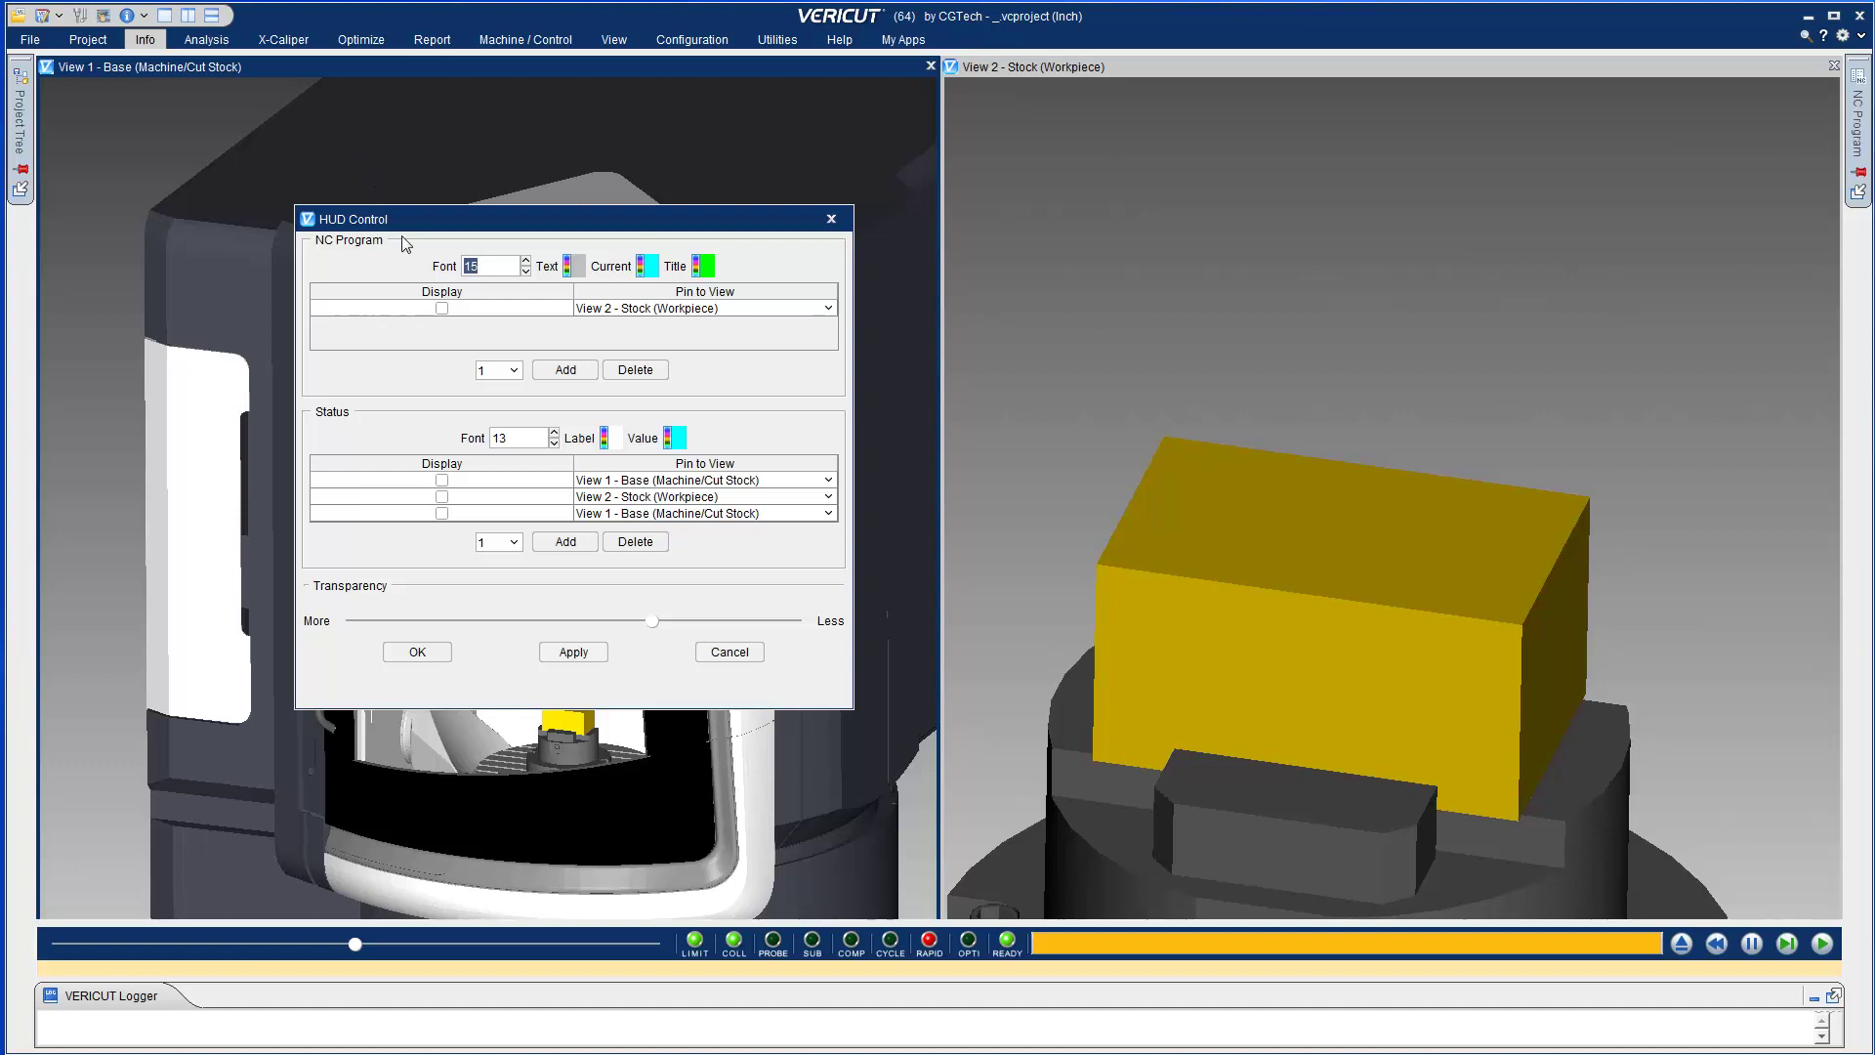
click(440, 308)
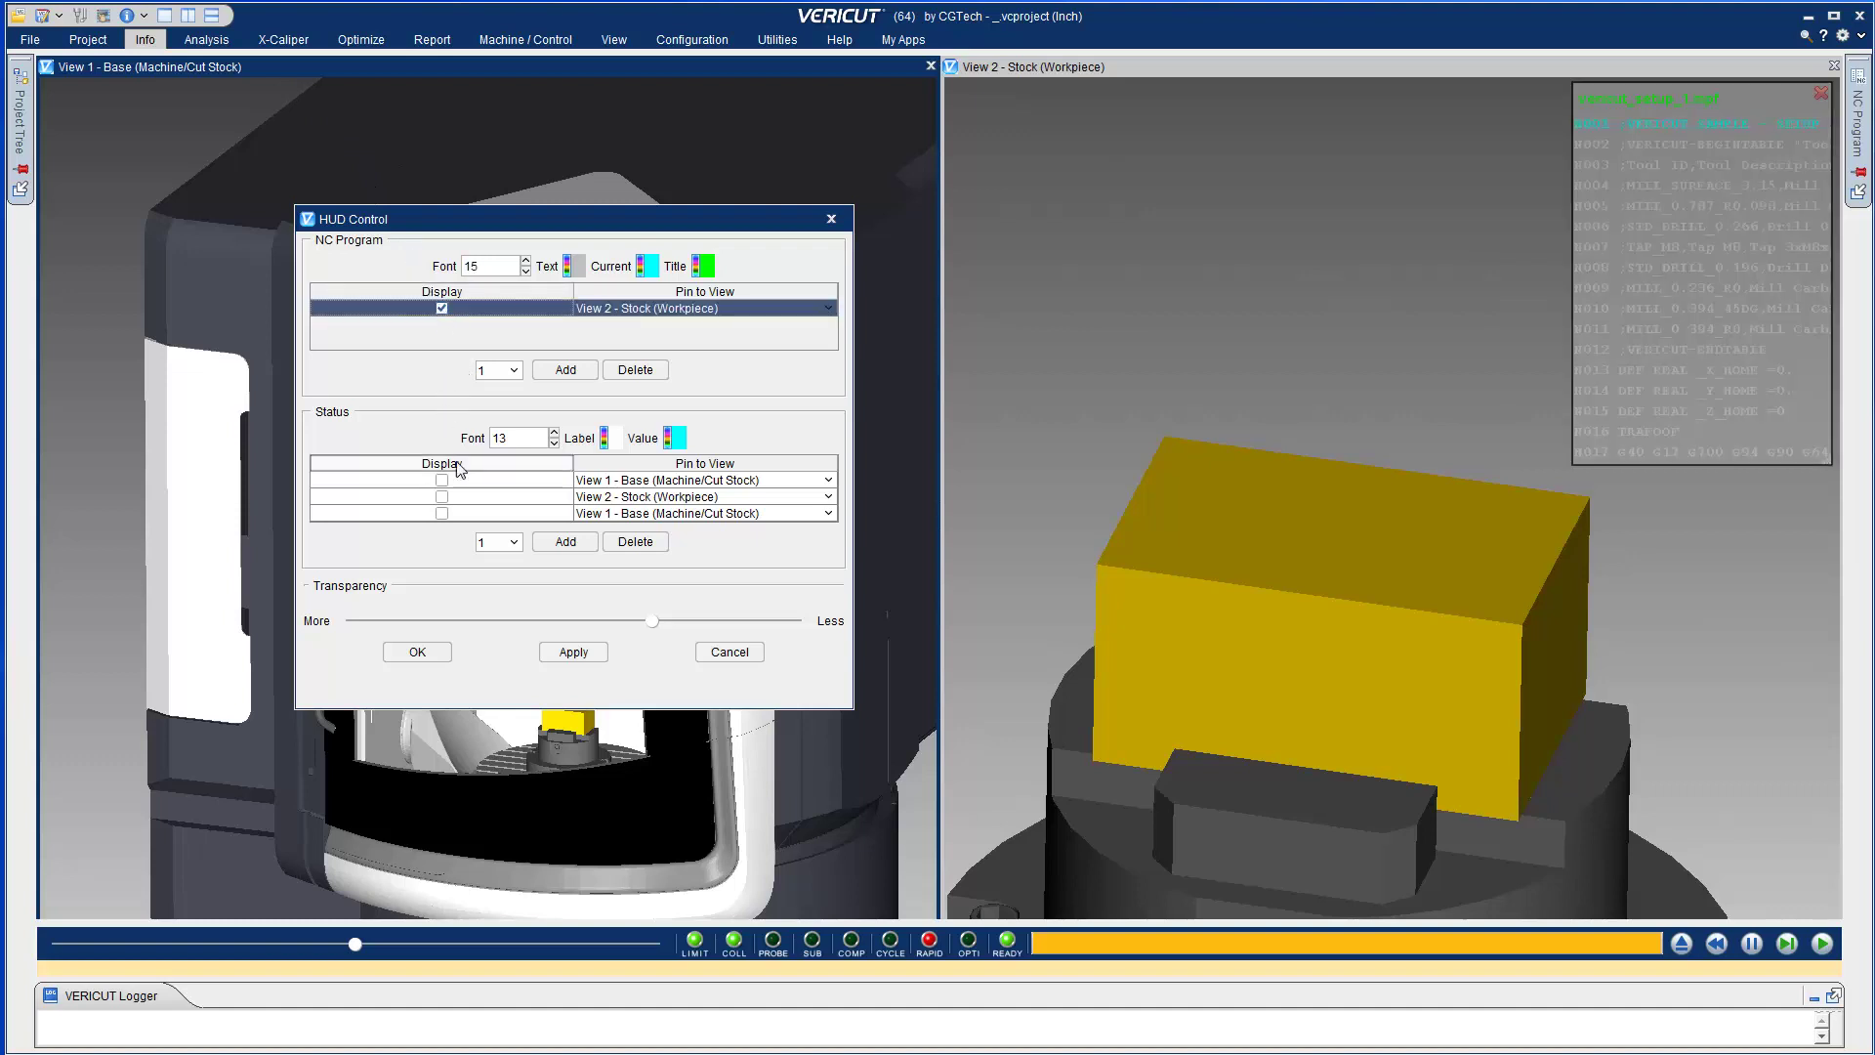
click(442, 481)
click(441, 497)
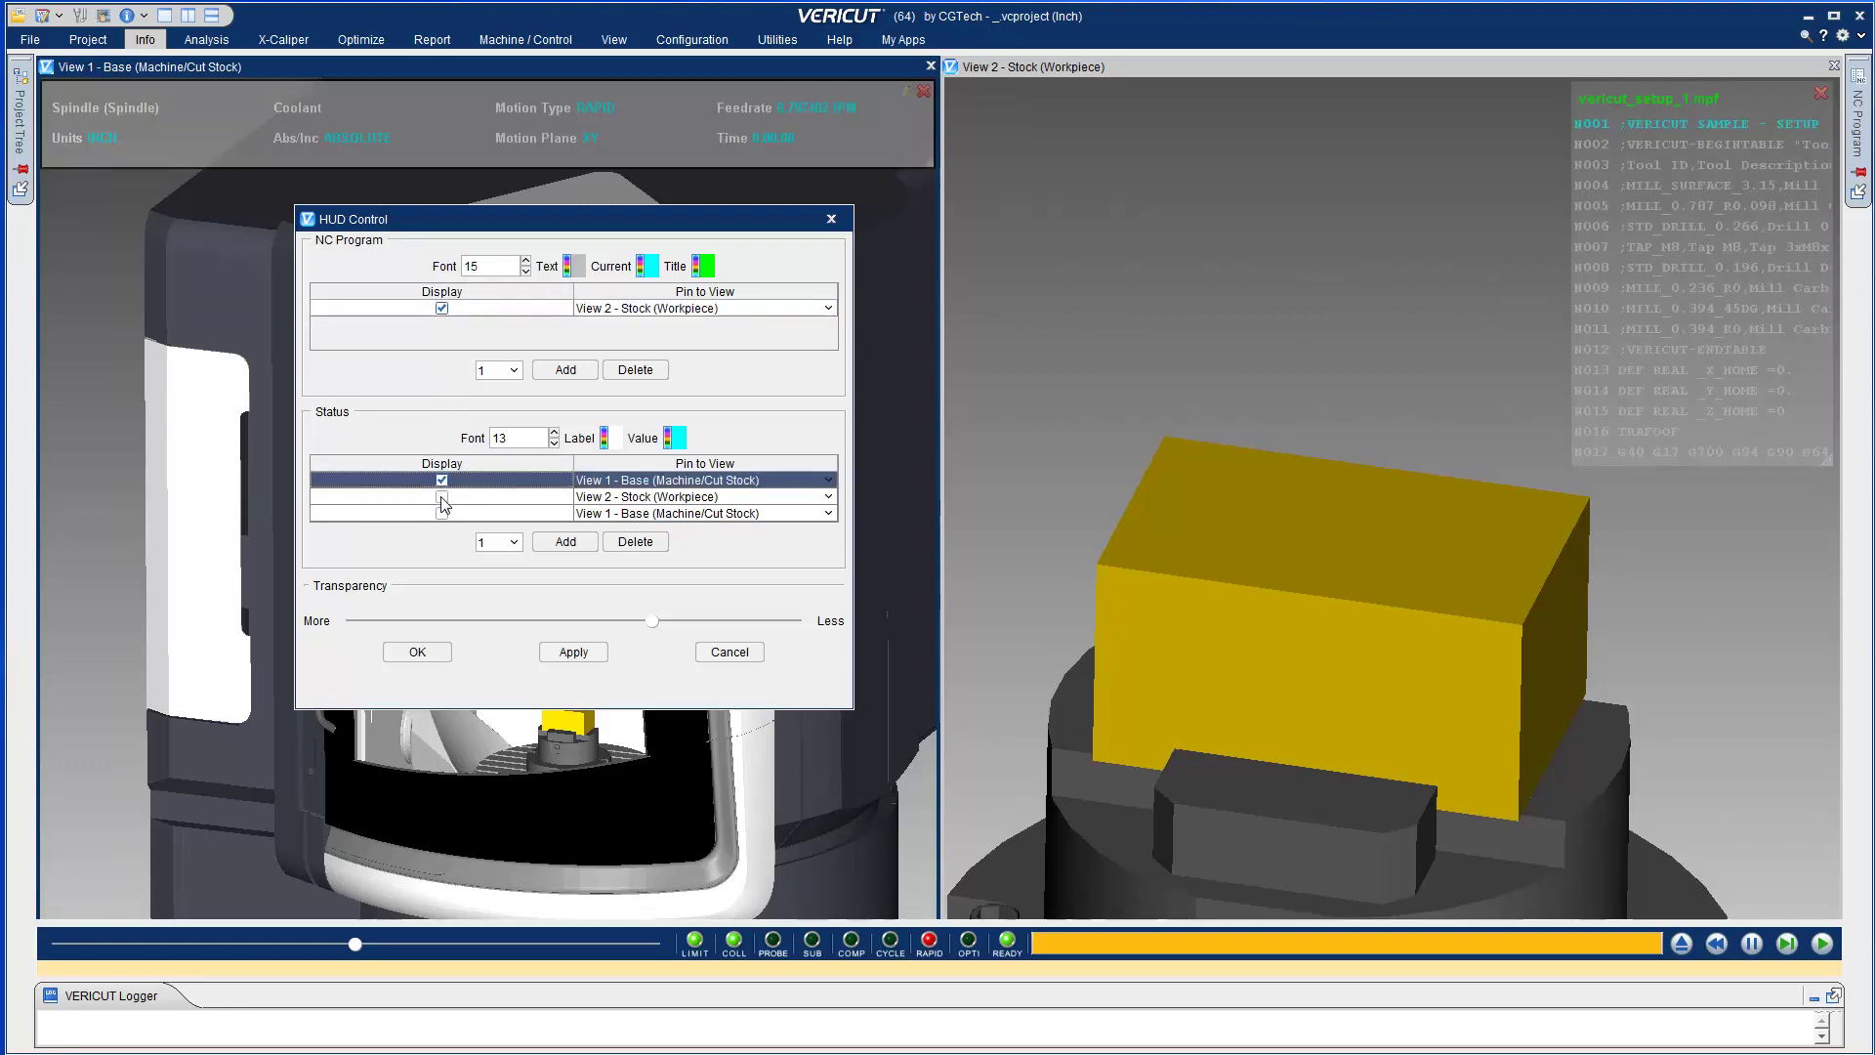
click(442, 515)
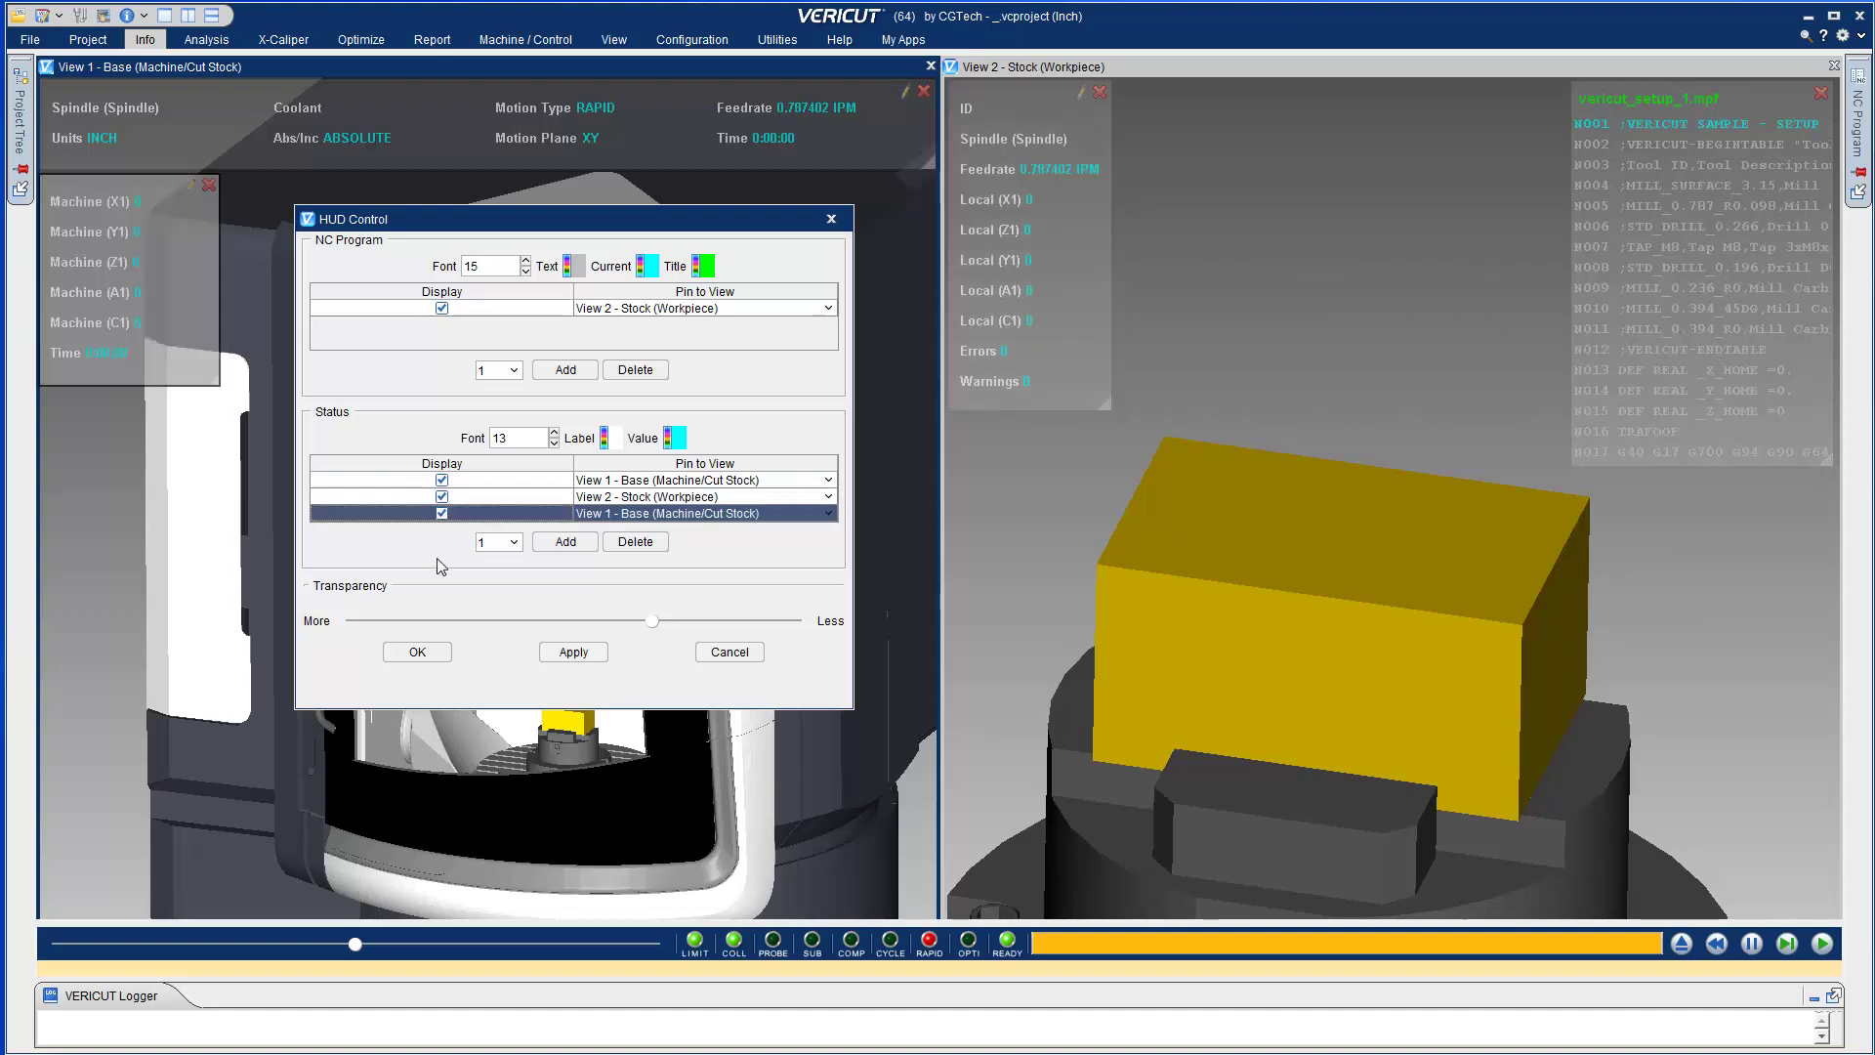
click(417, 653)
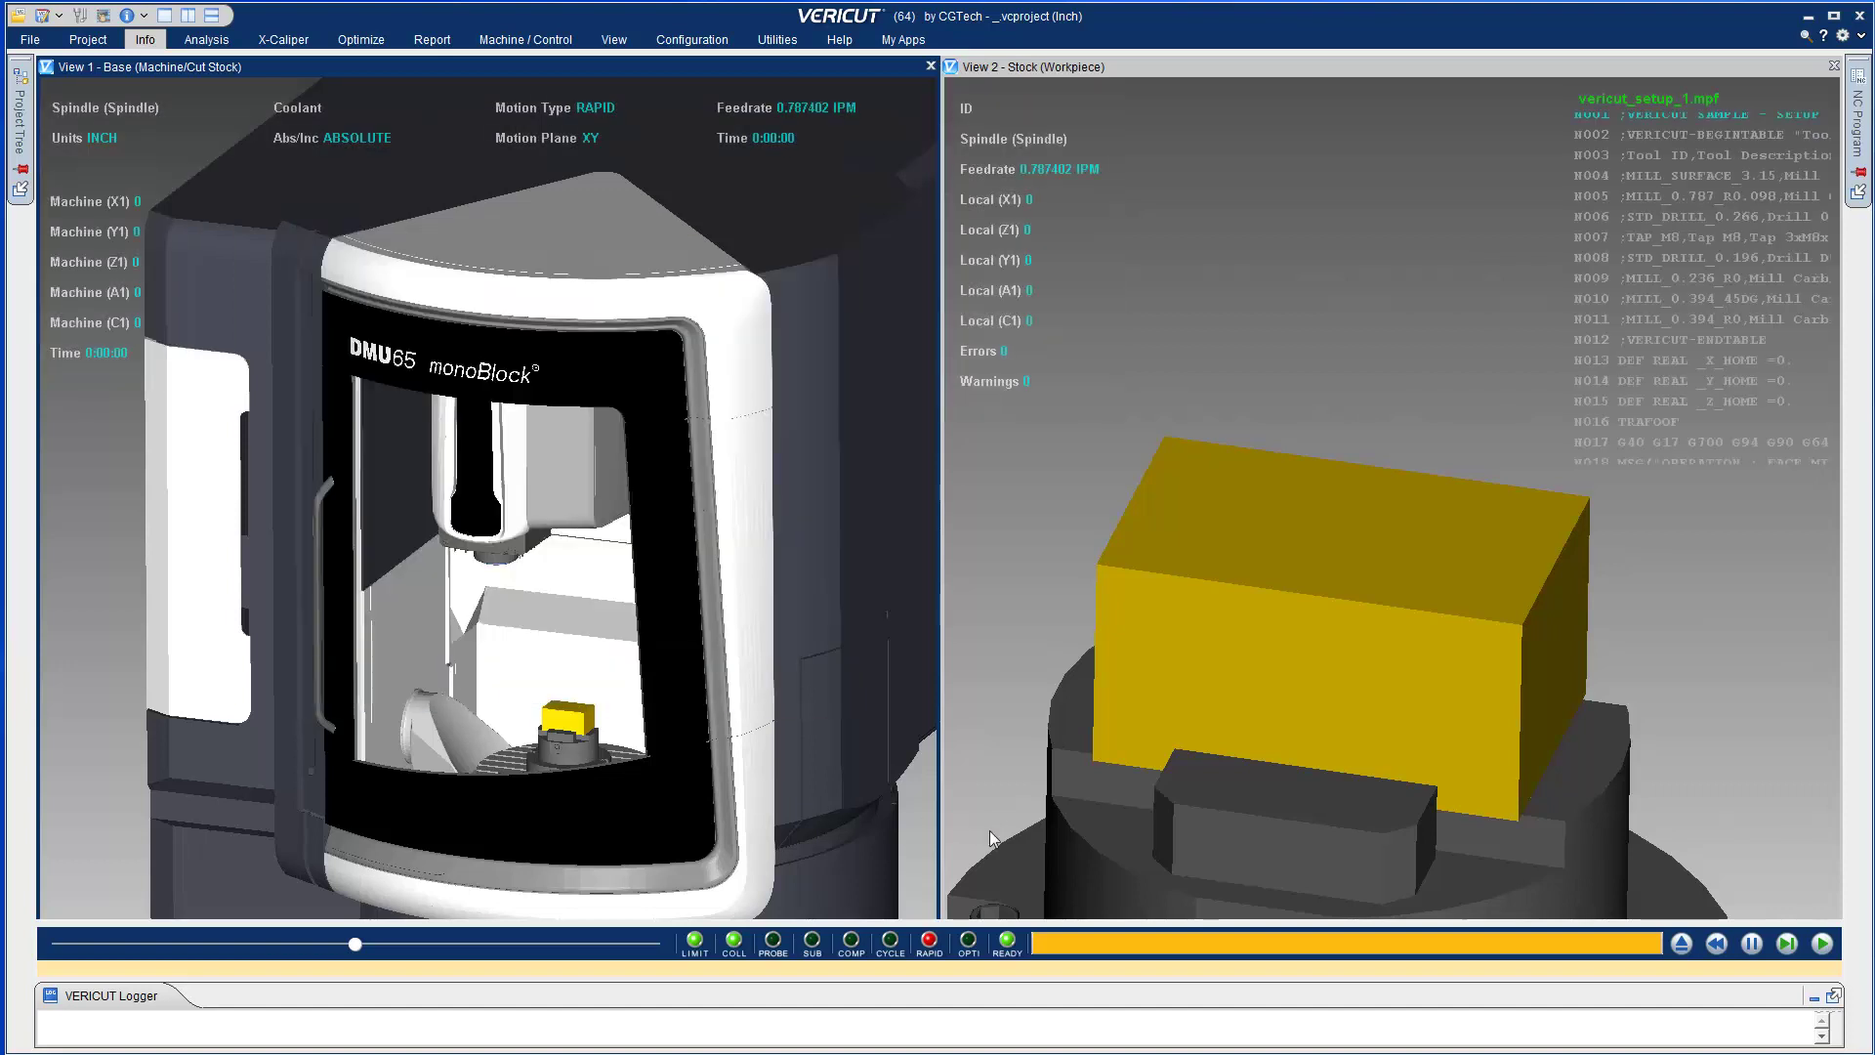
click(1824, 944)
click(1823, 943)
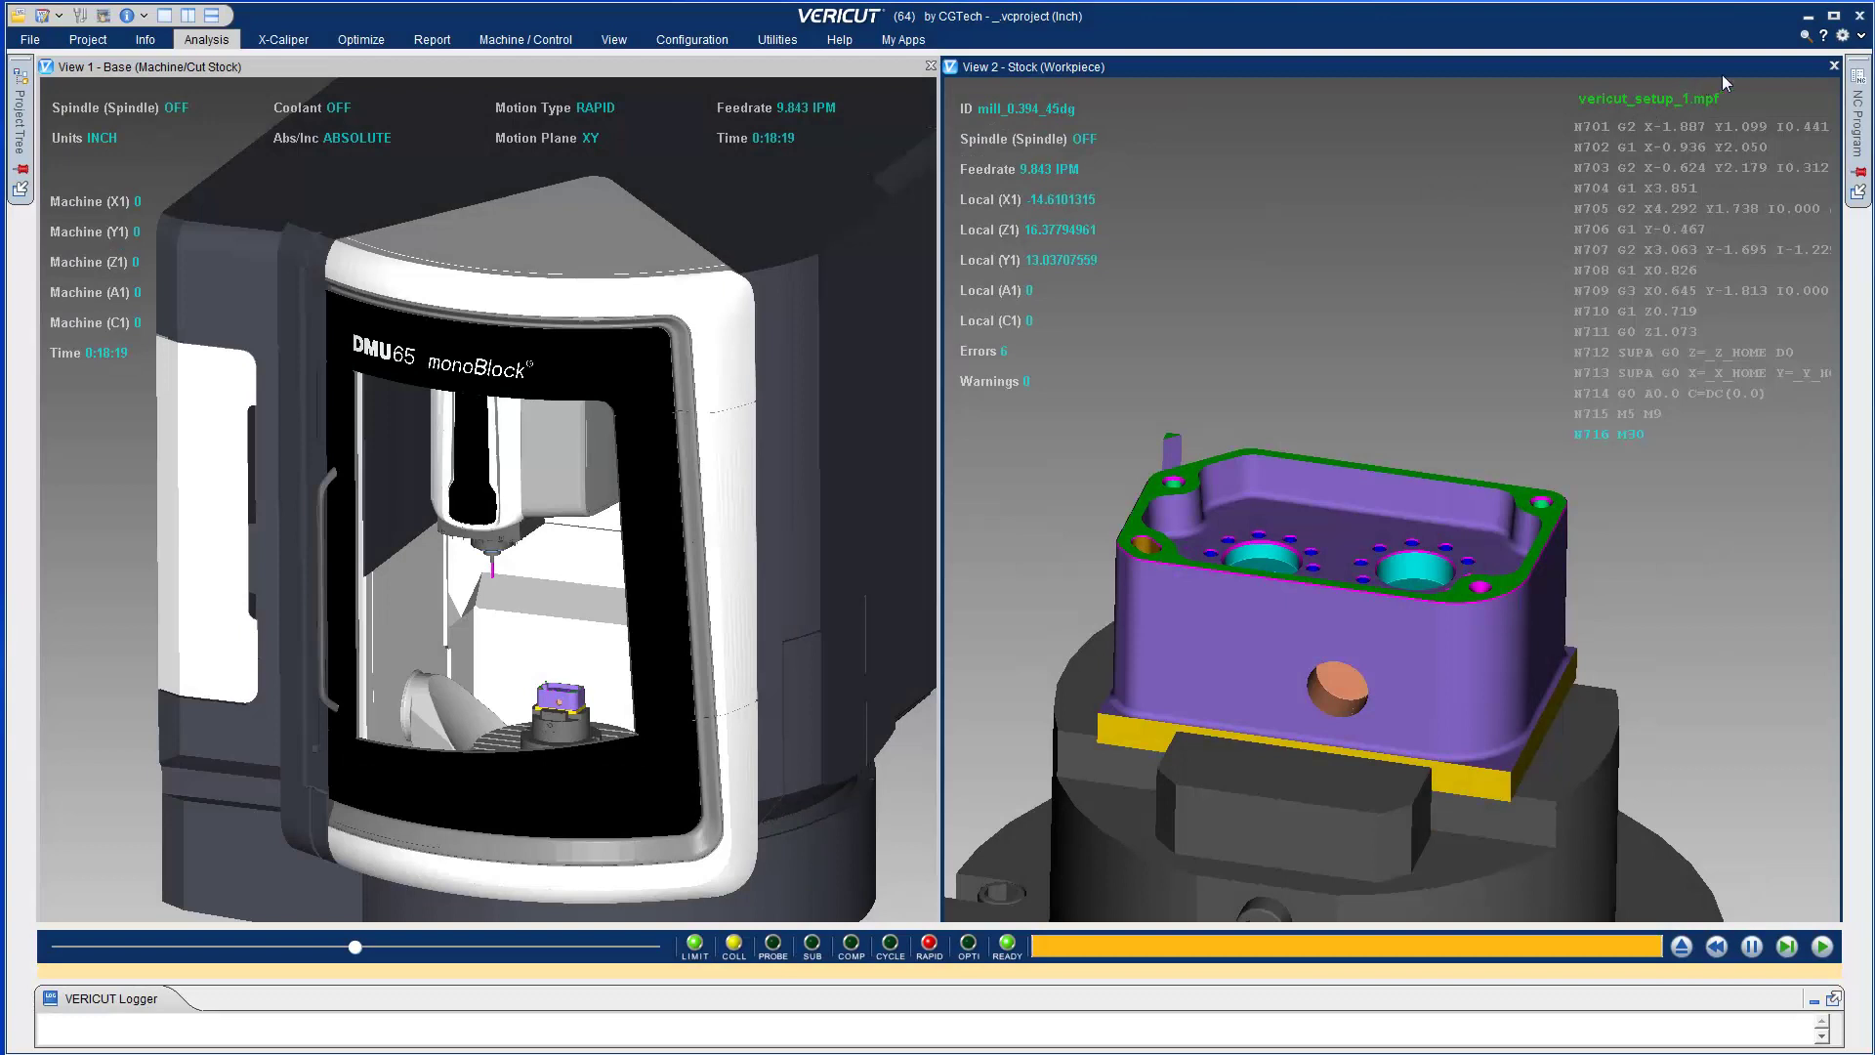
click(1810, 37)
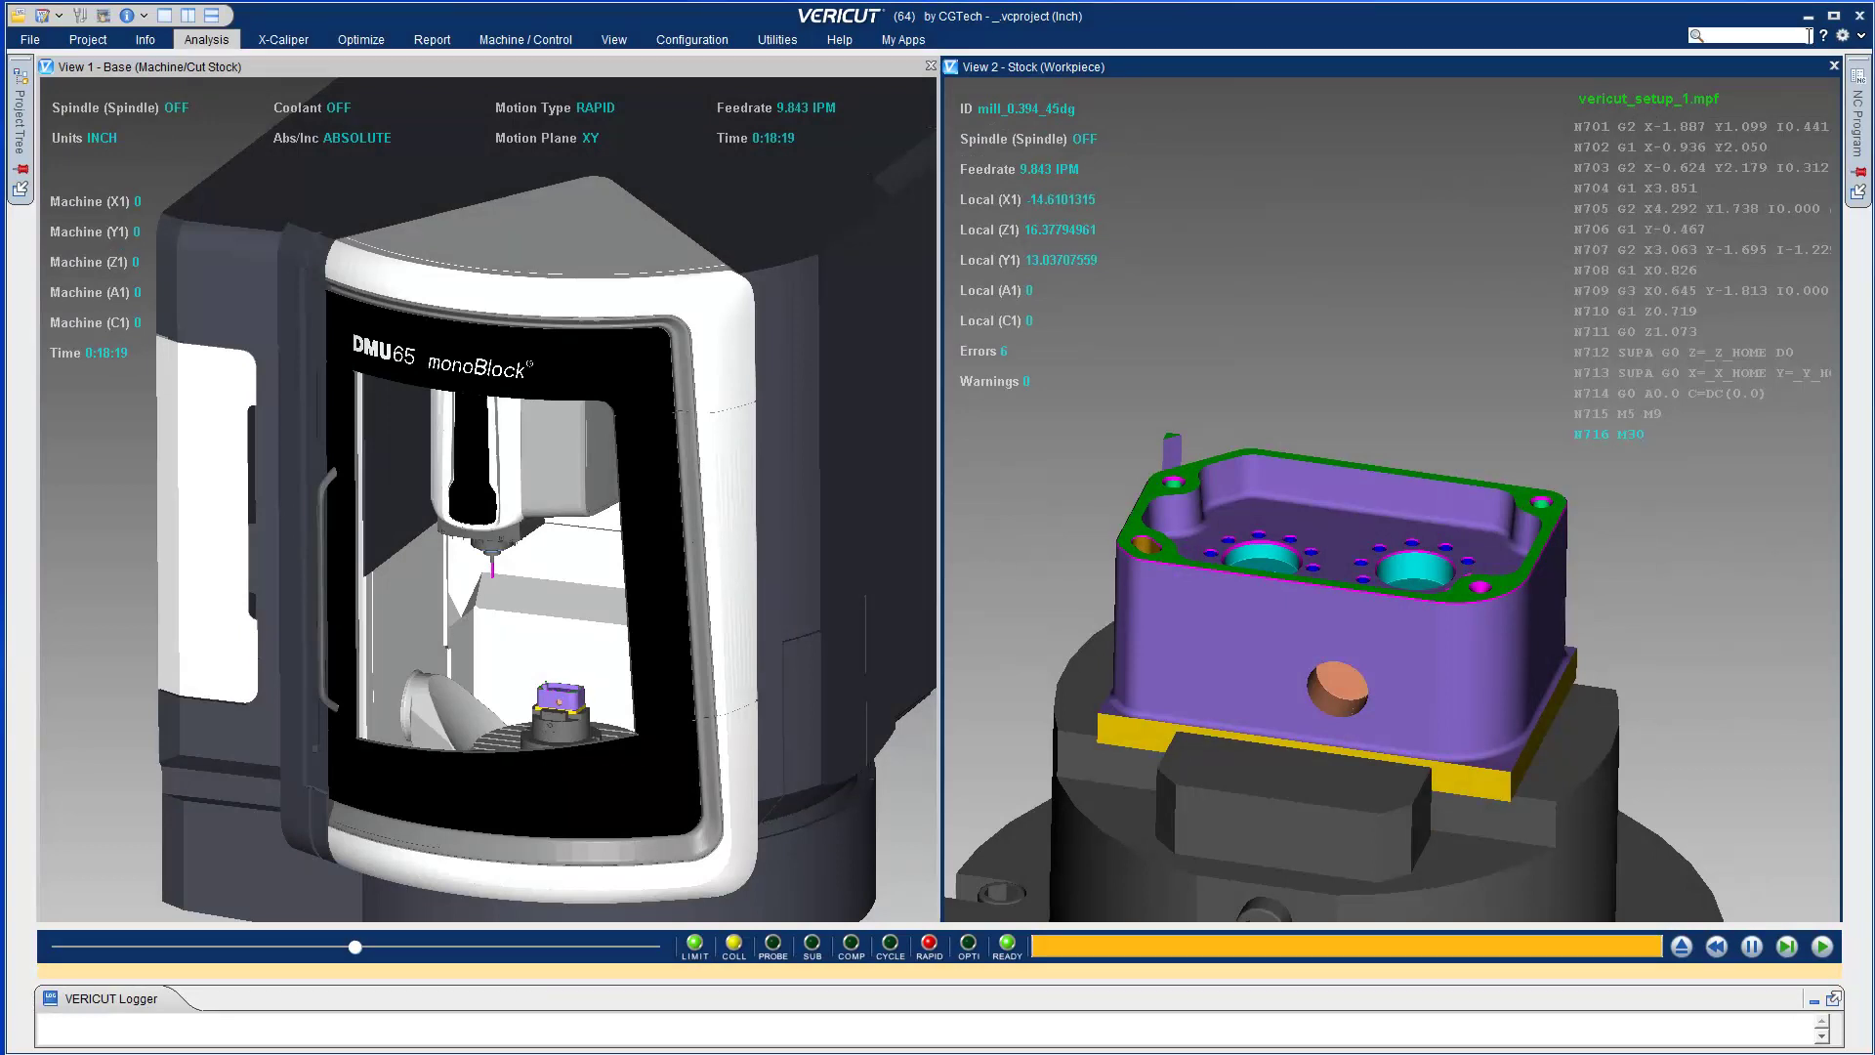
text(au)
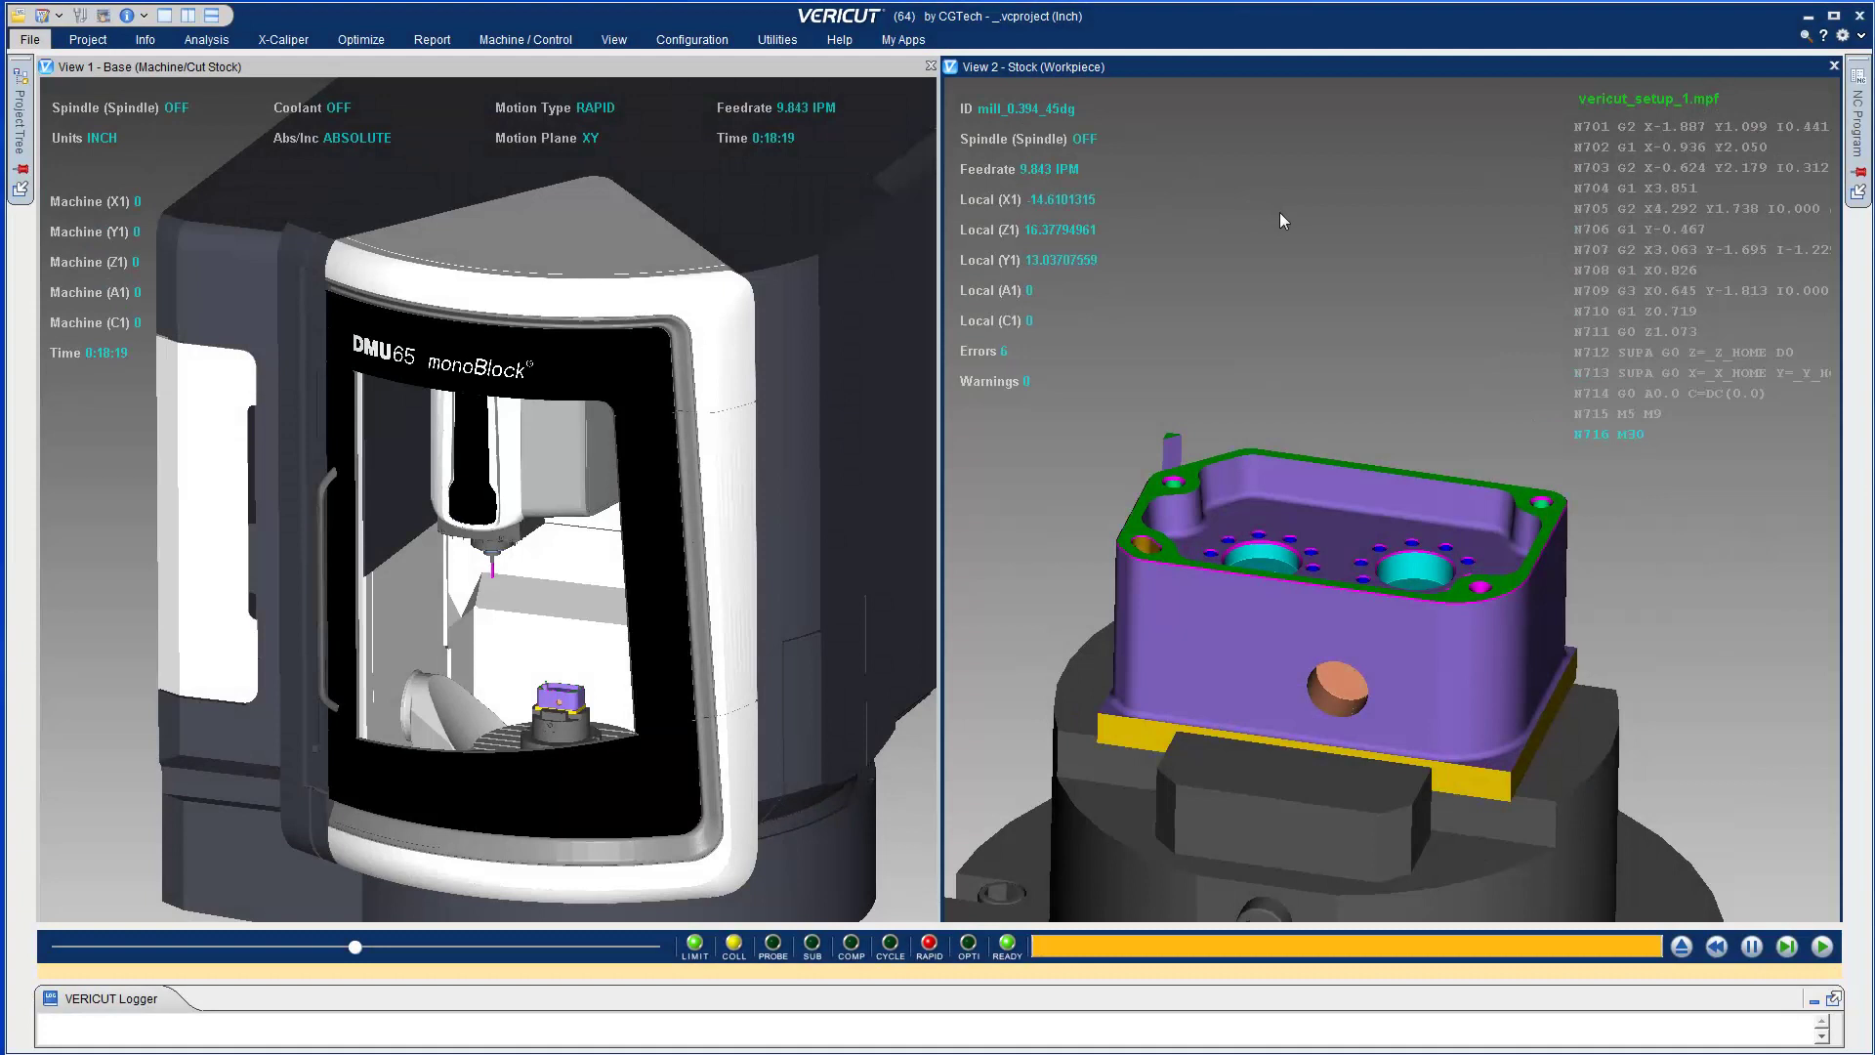
Add Properties to the radial popup menu, then open Settings from its new gear icon.
right_click(1280, 213)
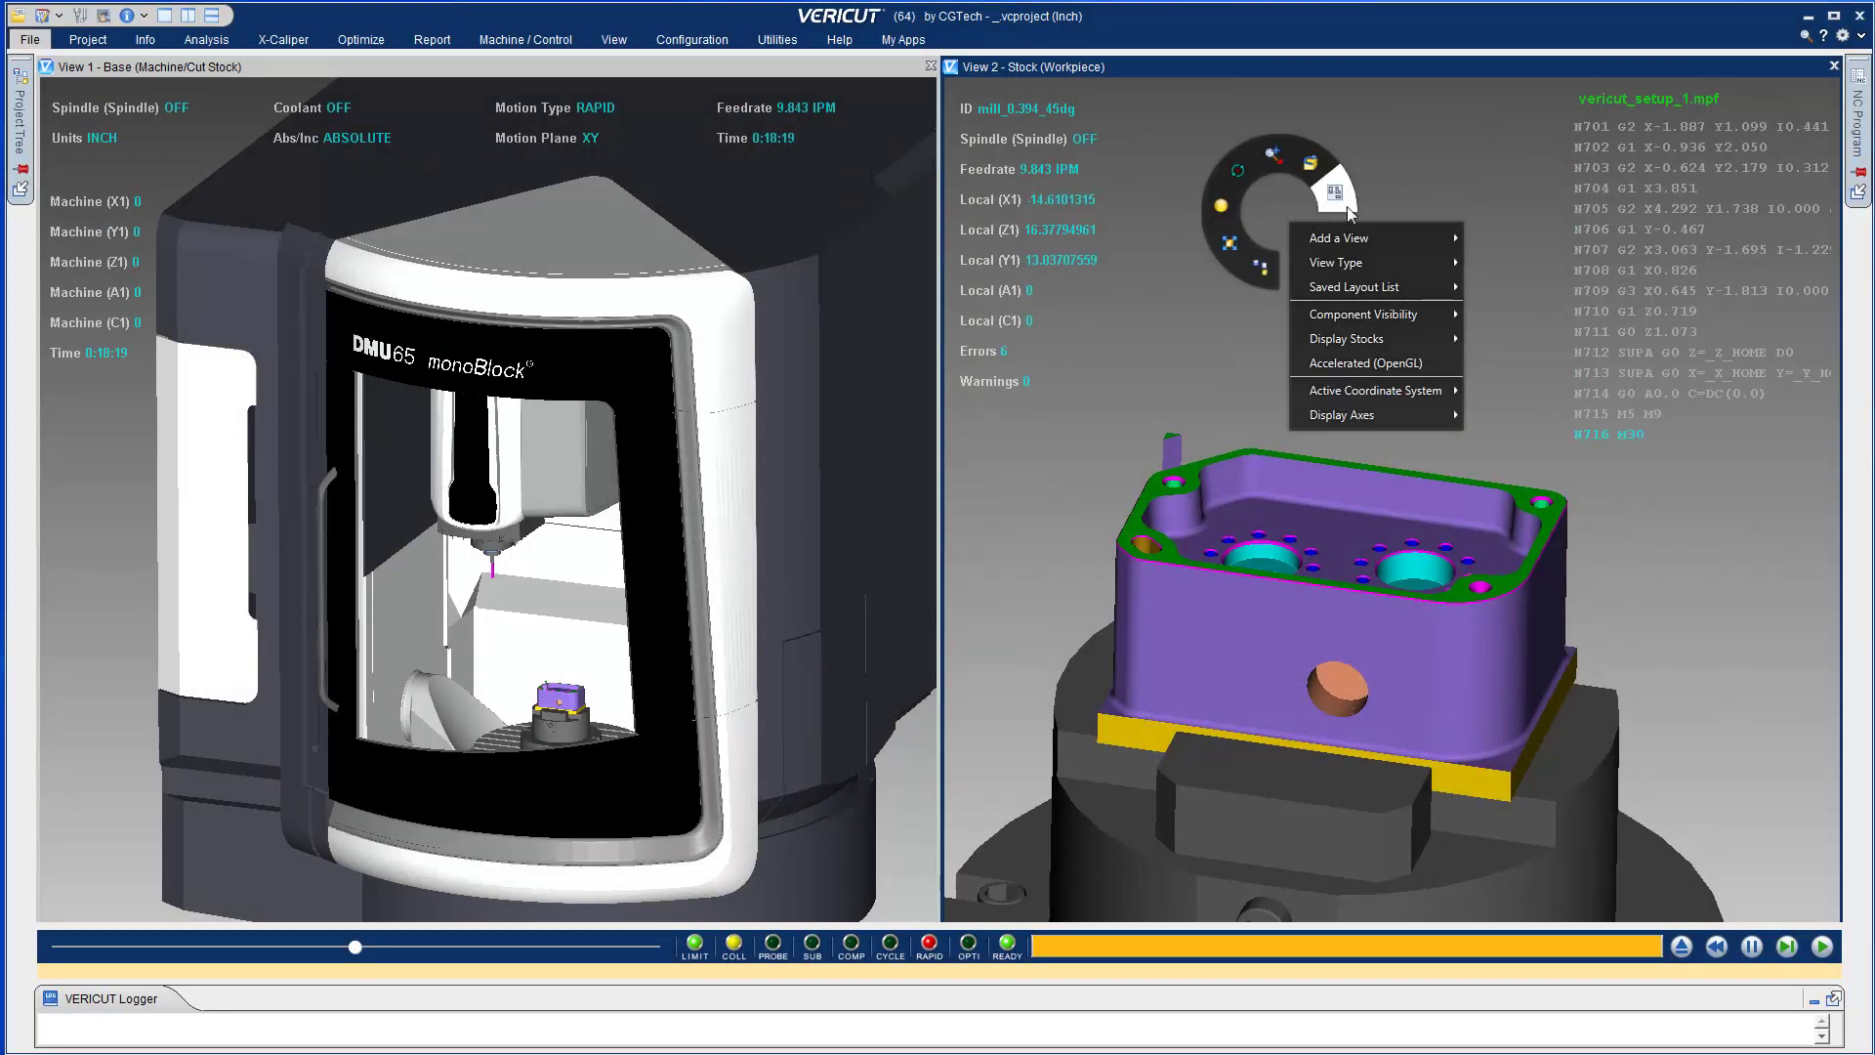
click(1842, 38)
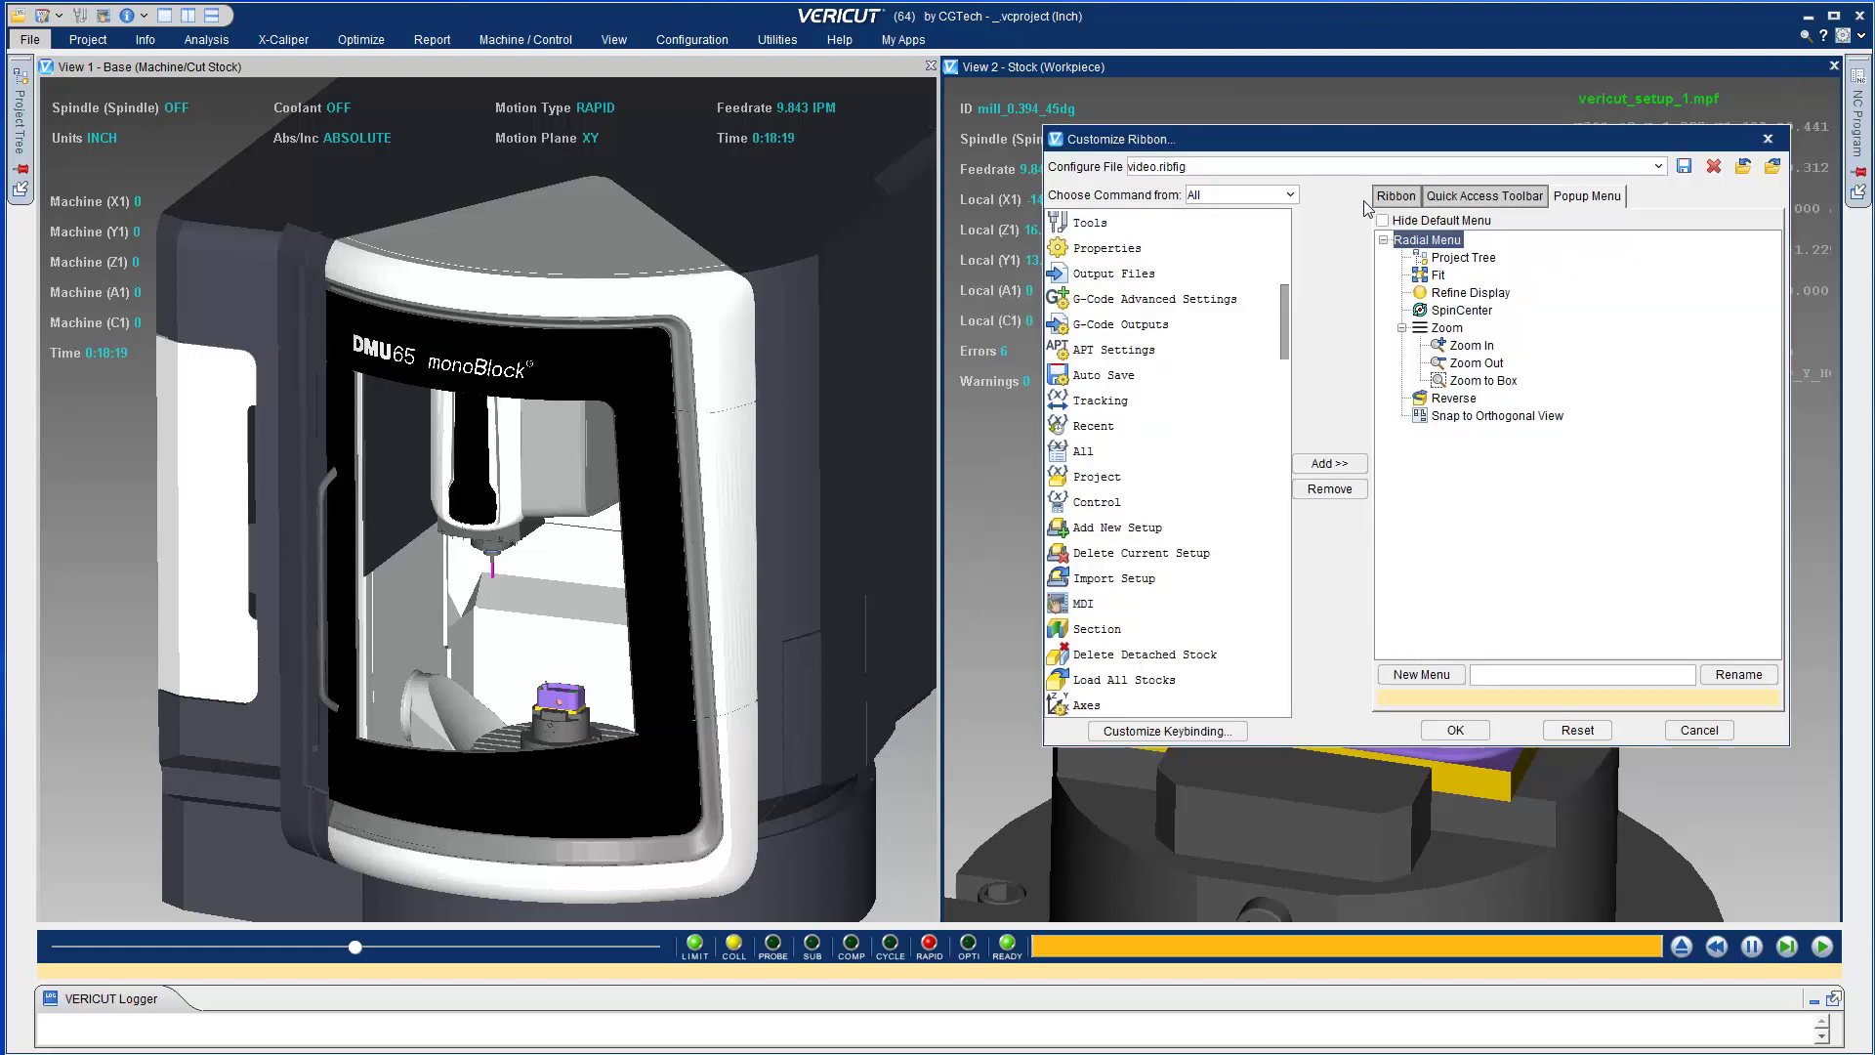
click(1137, 247)
click(1331, 463)
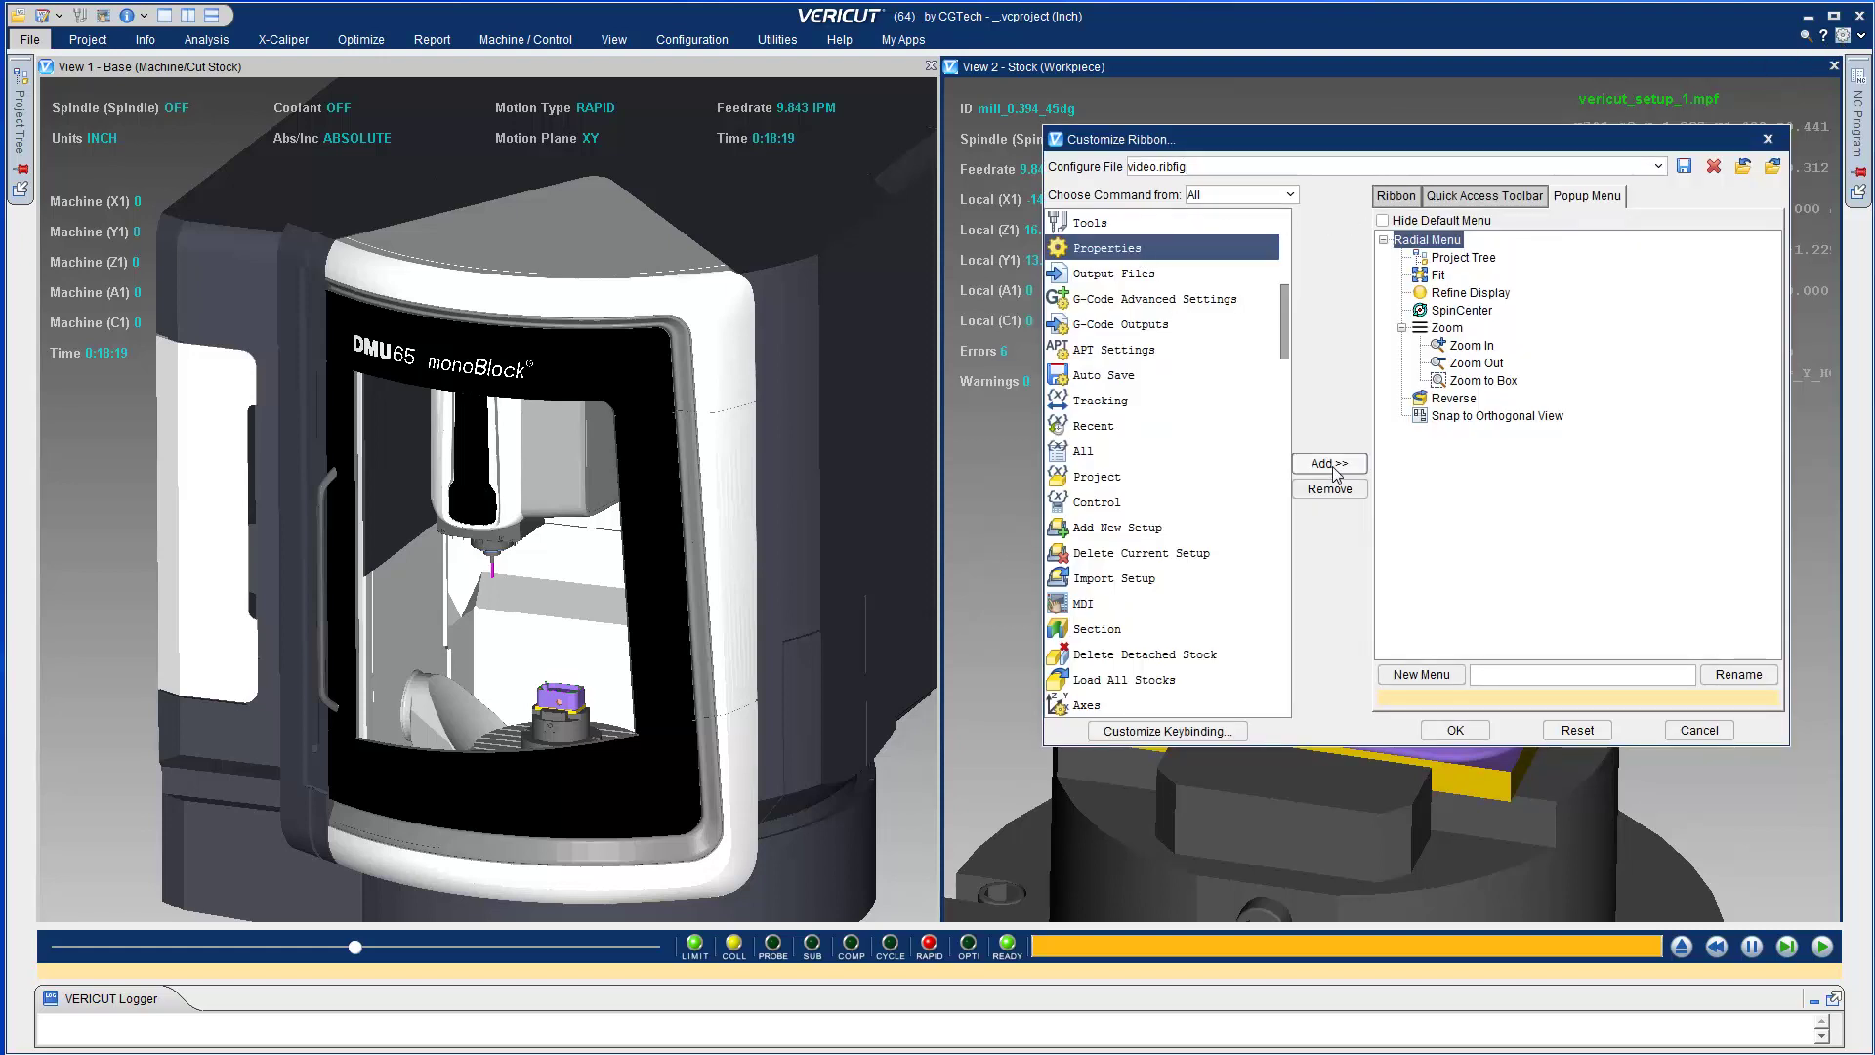
click(1455, 729)
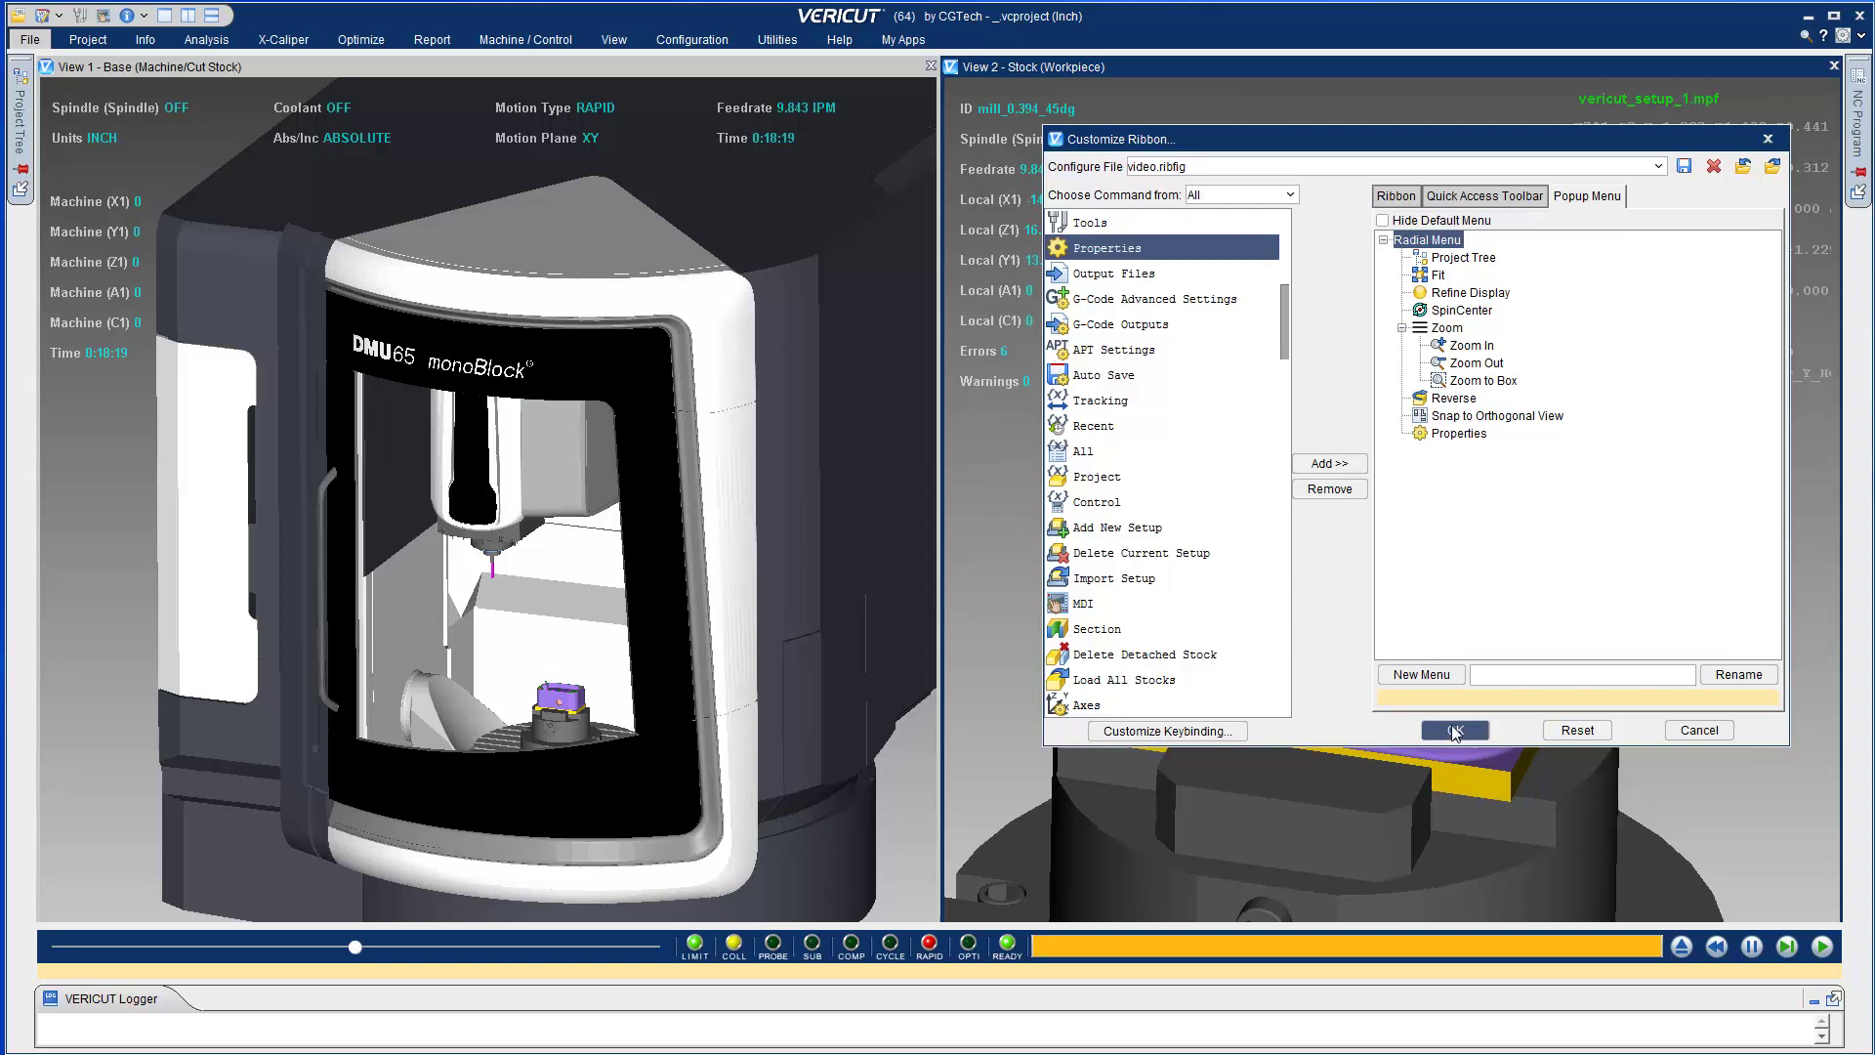
right_click(1290, 219)
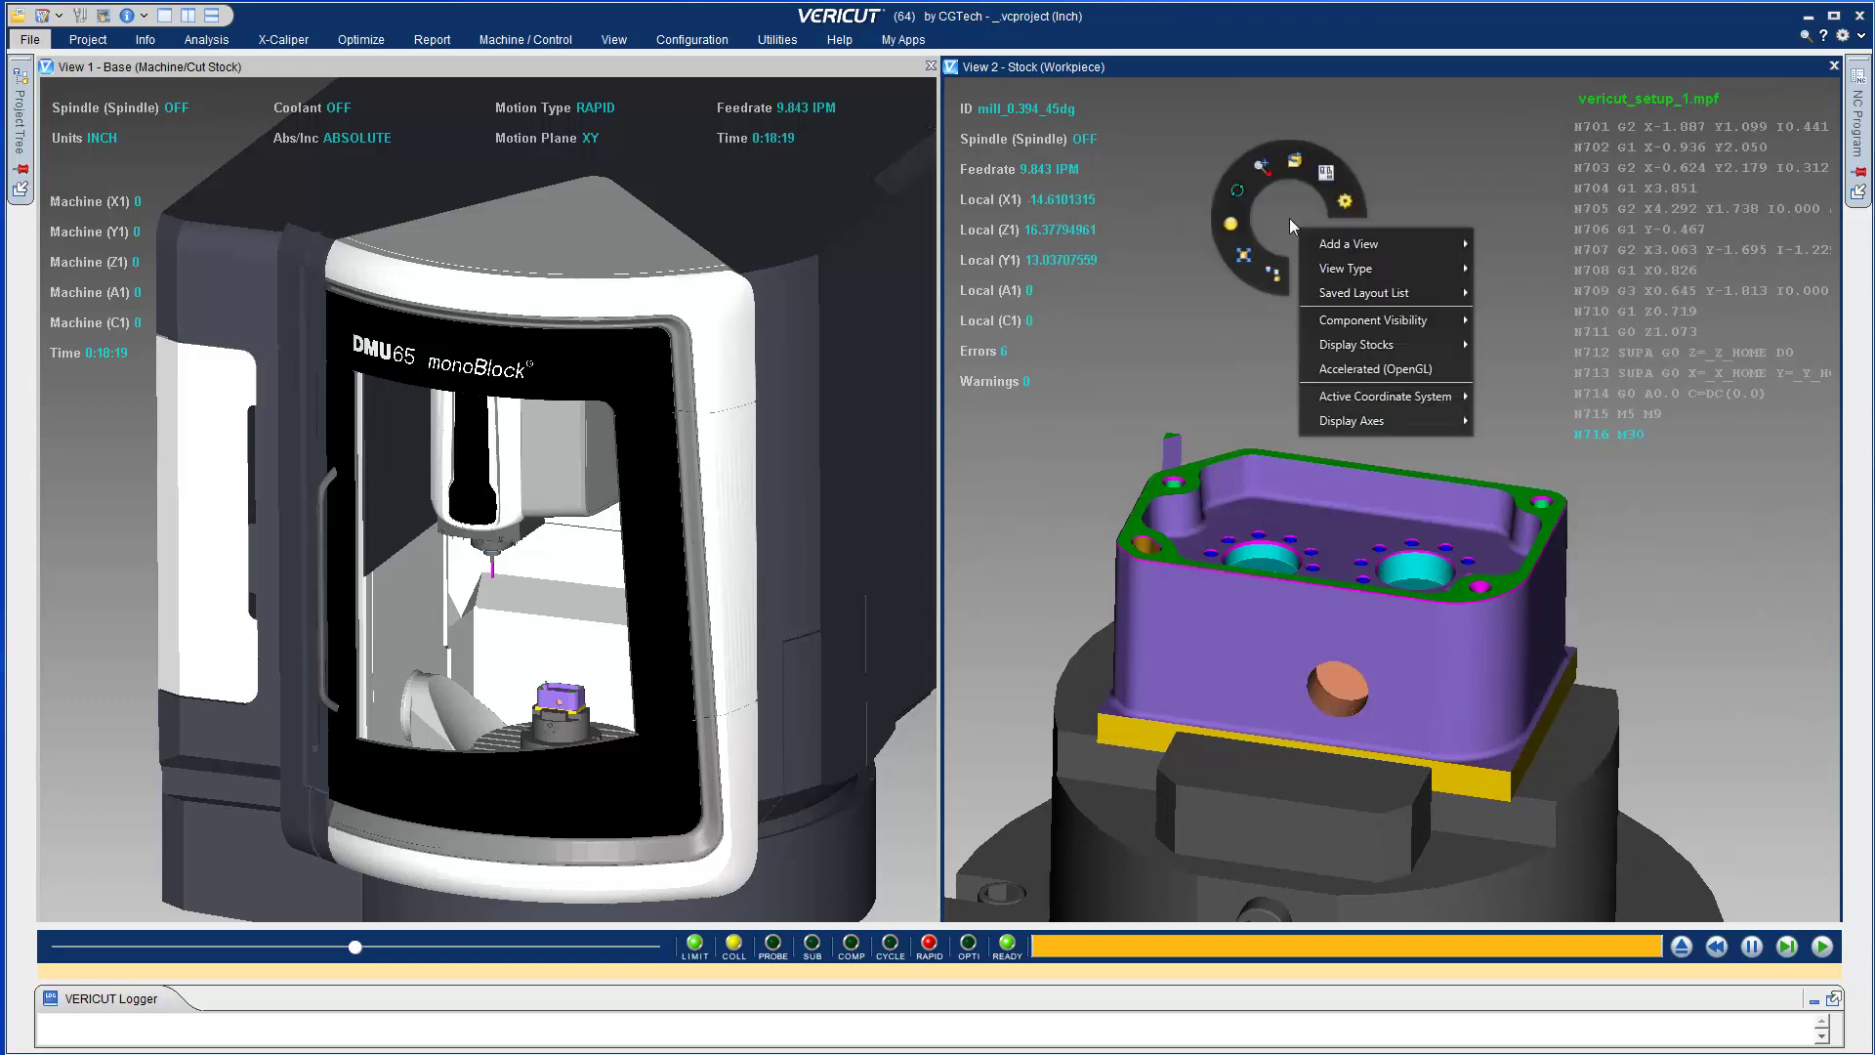
click(1343, 202)
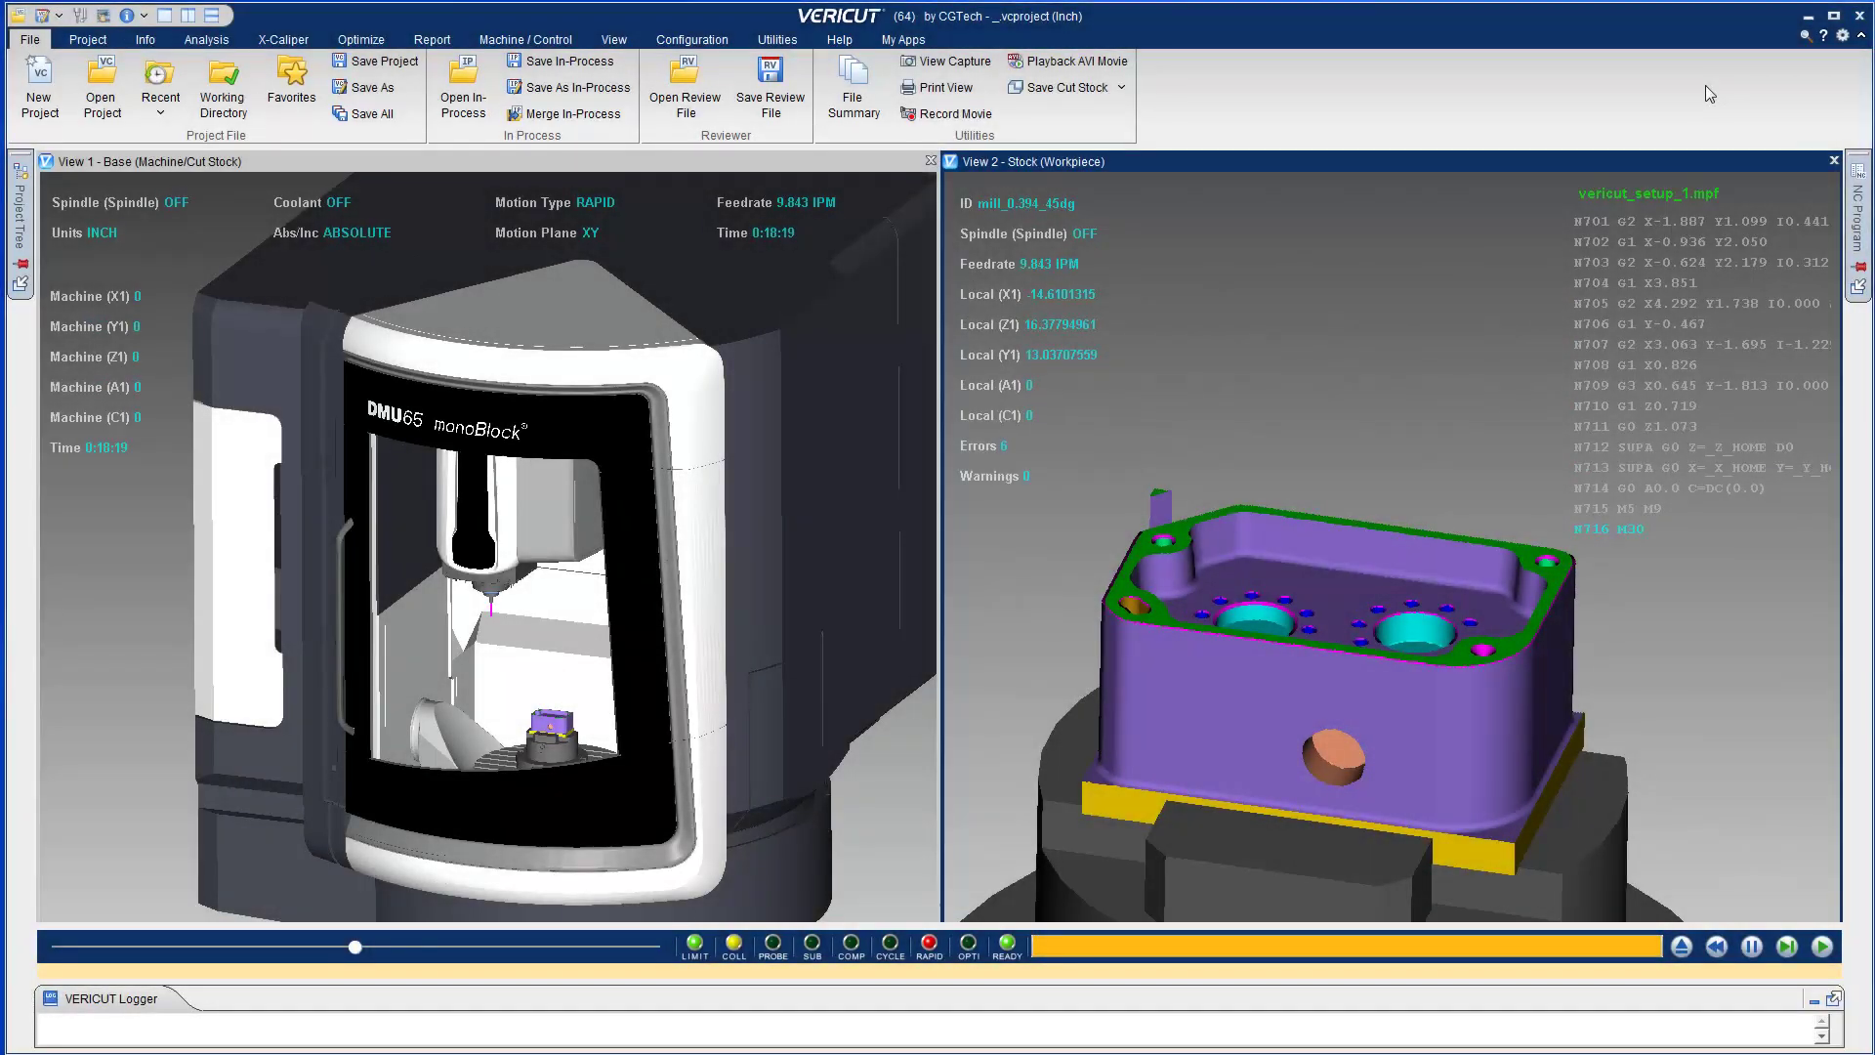
Inspect the My Apps NotePad custom button definition, then launch Notepad from the ribbon.
click(1843, 53)
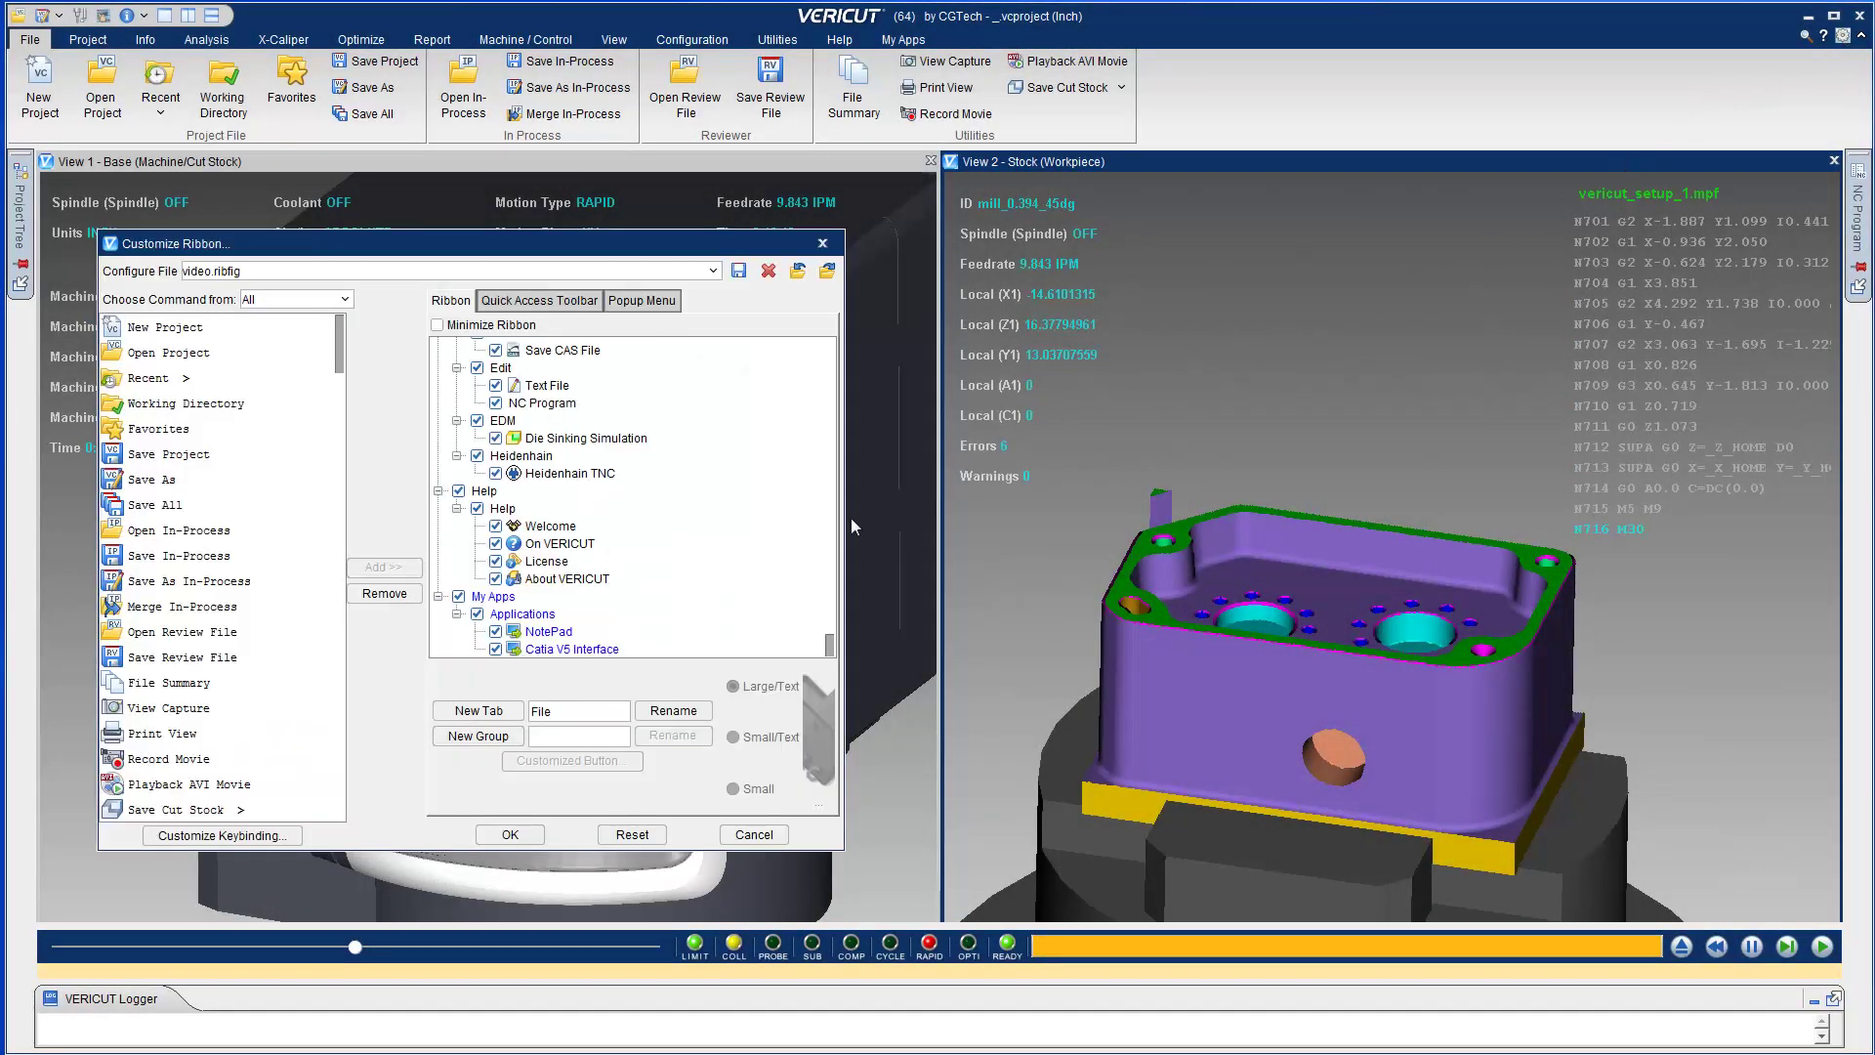
click(548, 632)
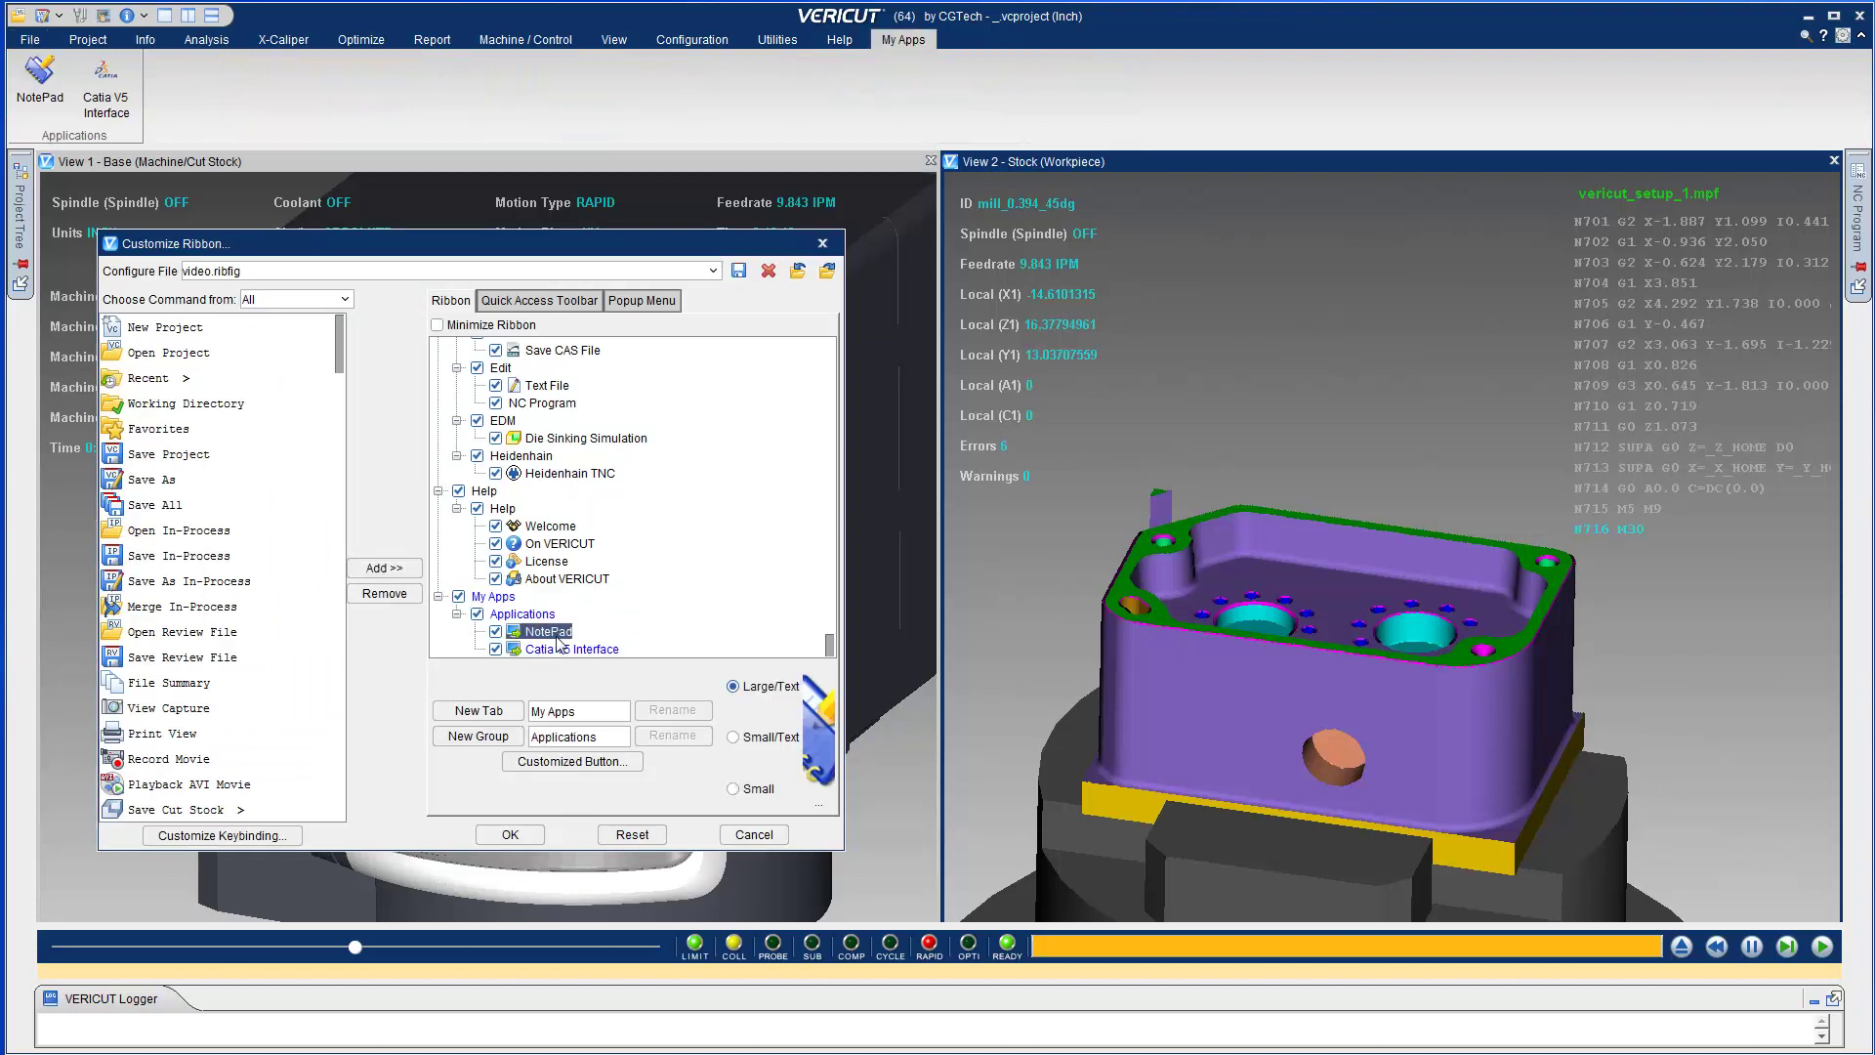
click(570, 761)
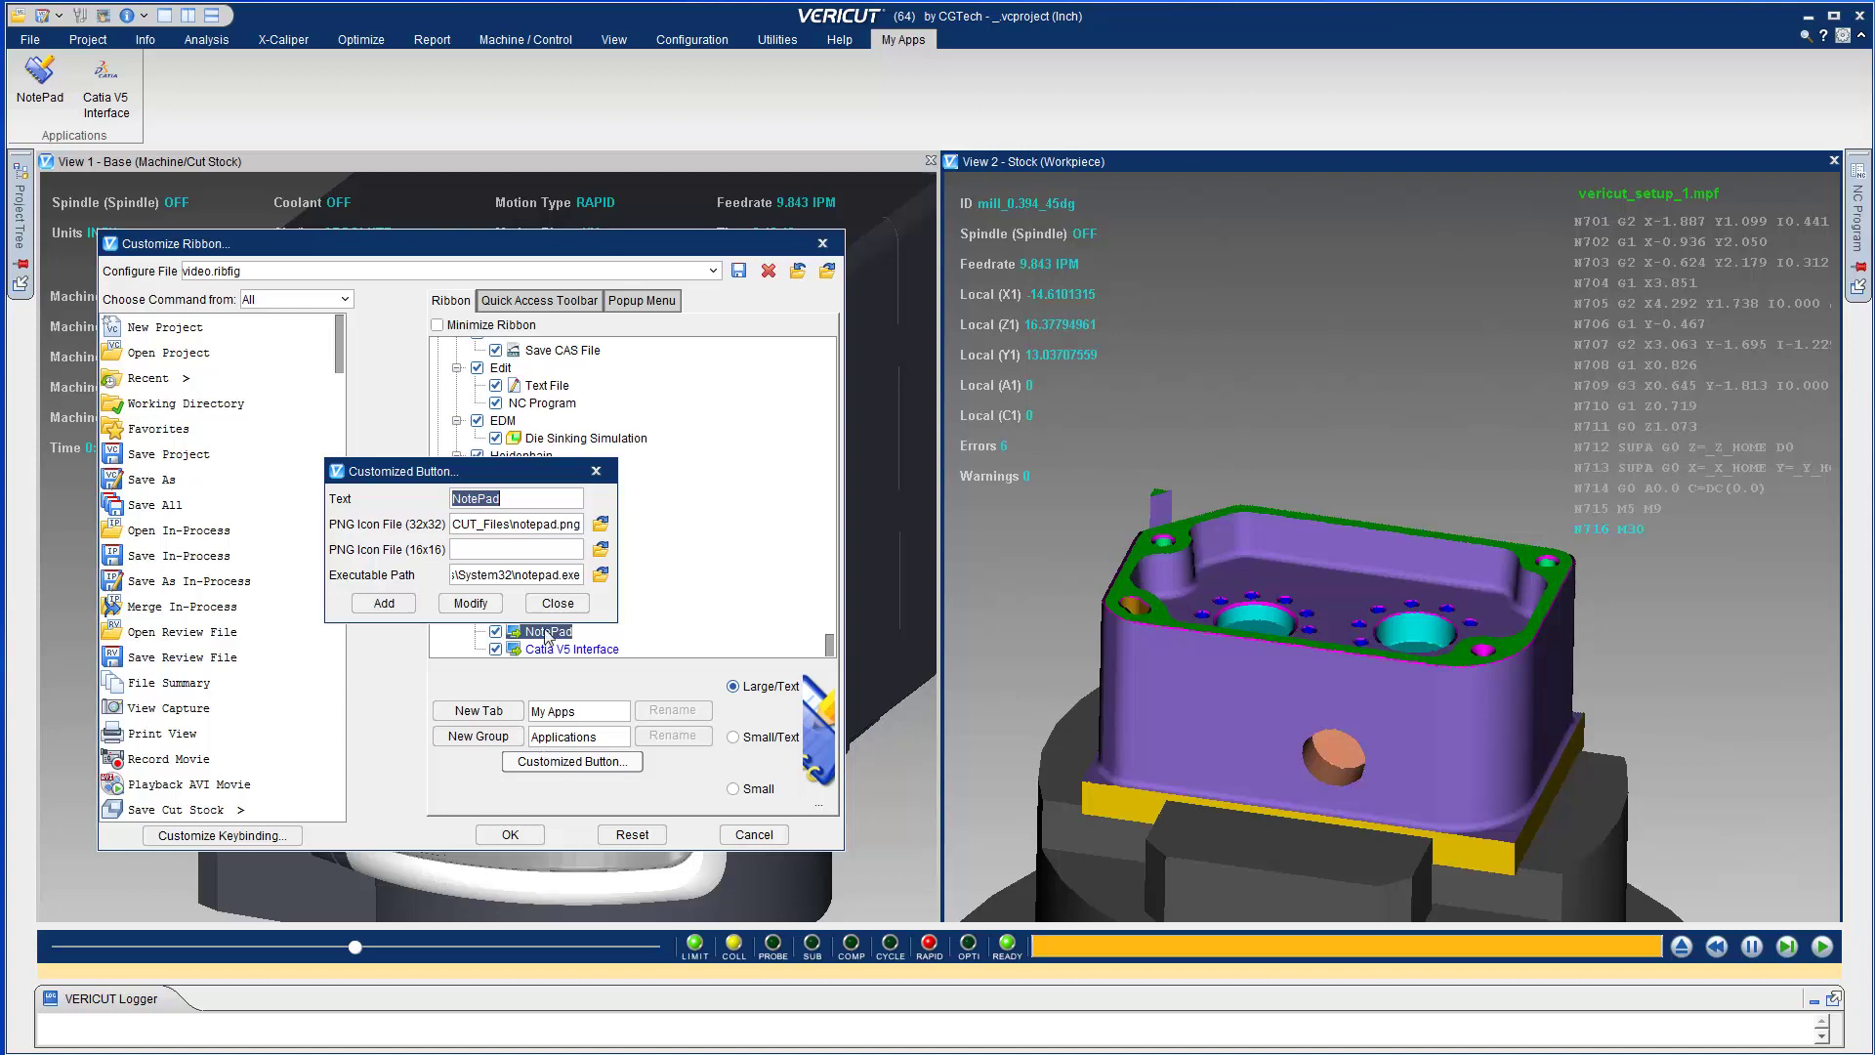
click(557, 604)
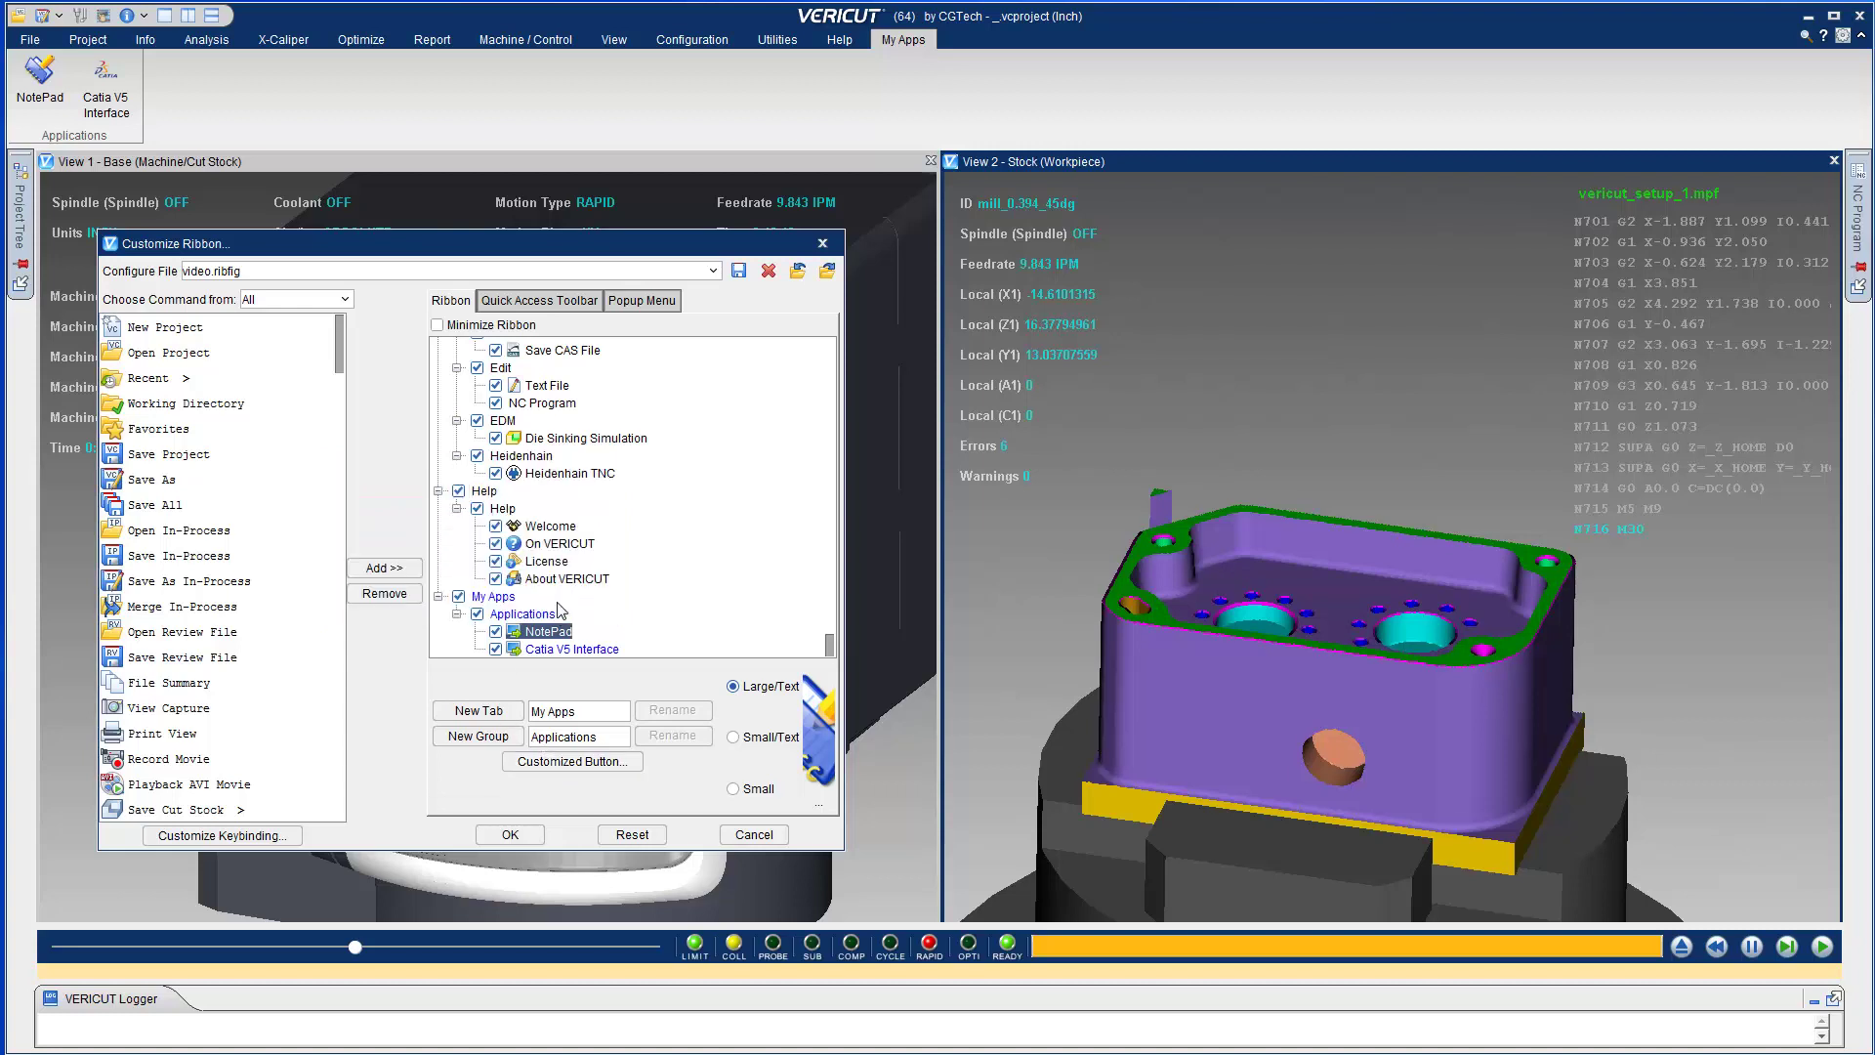
click(511, 835)
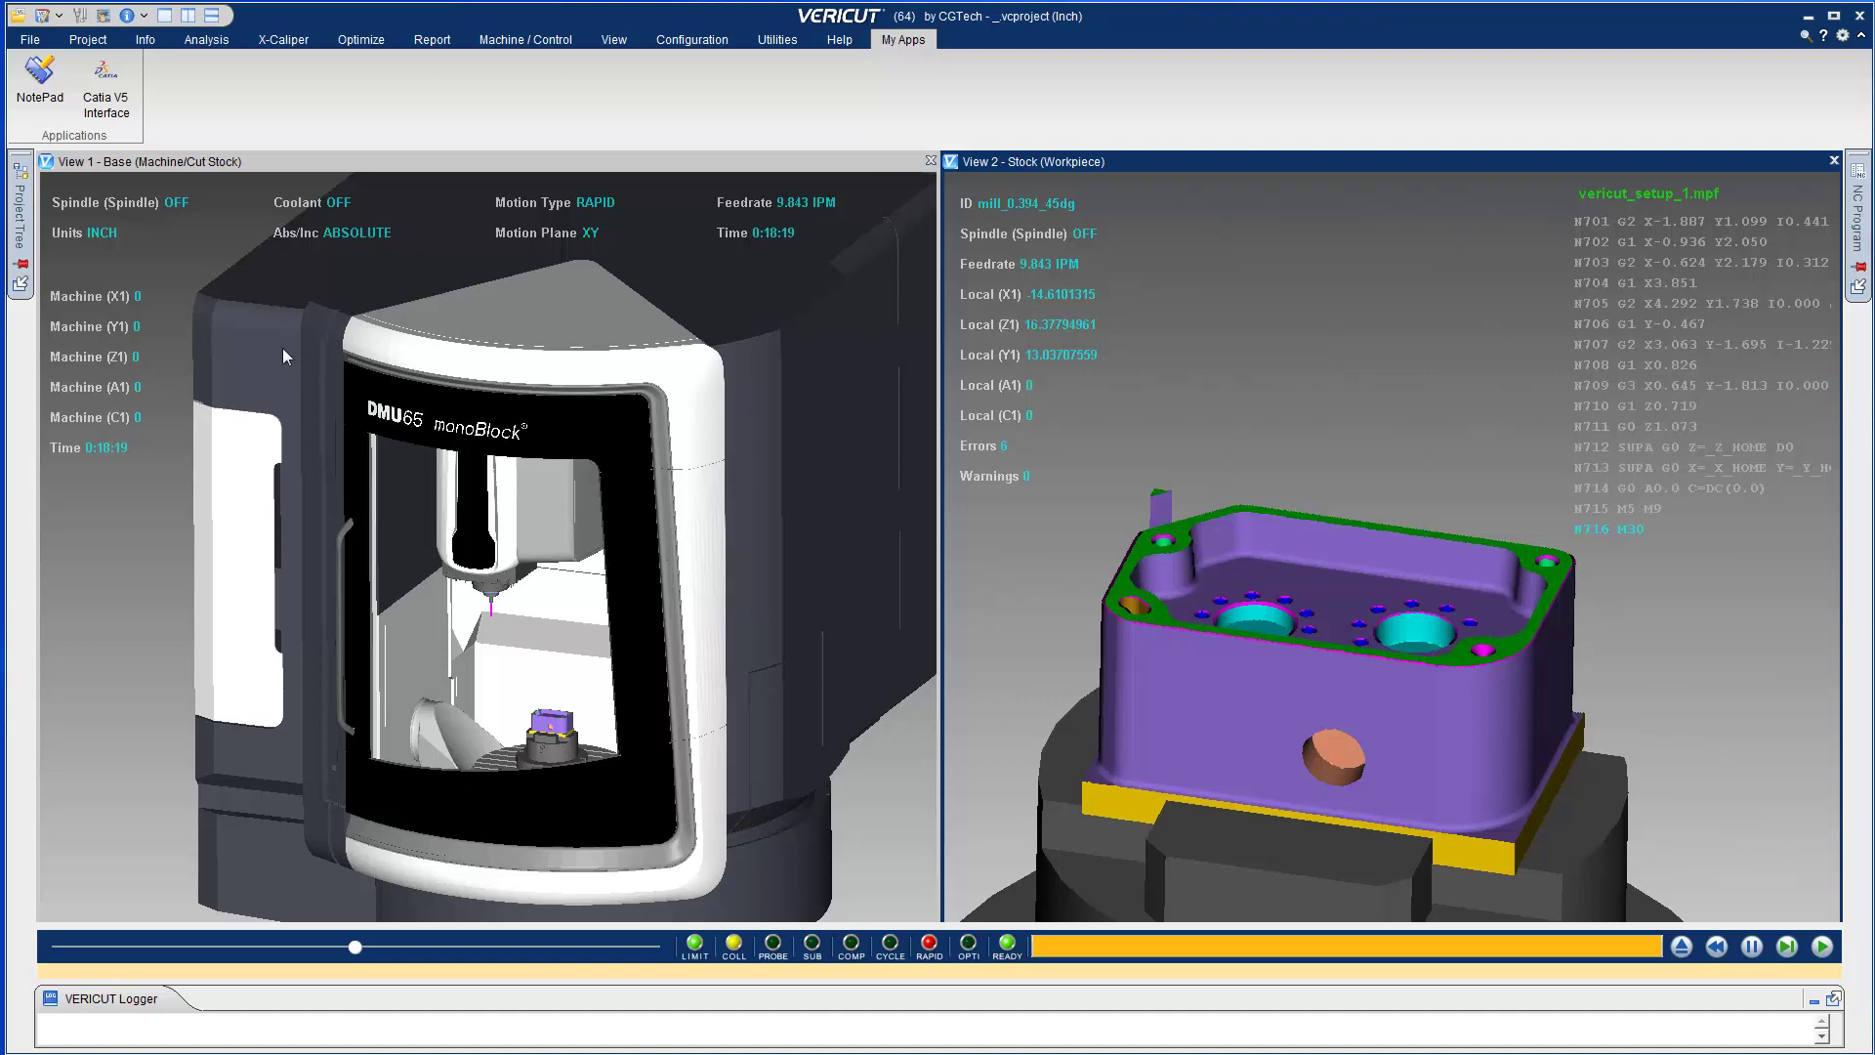
click(62, 96)
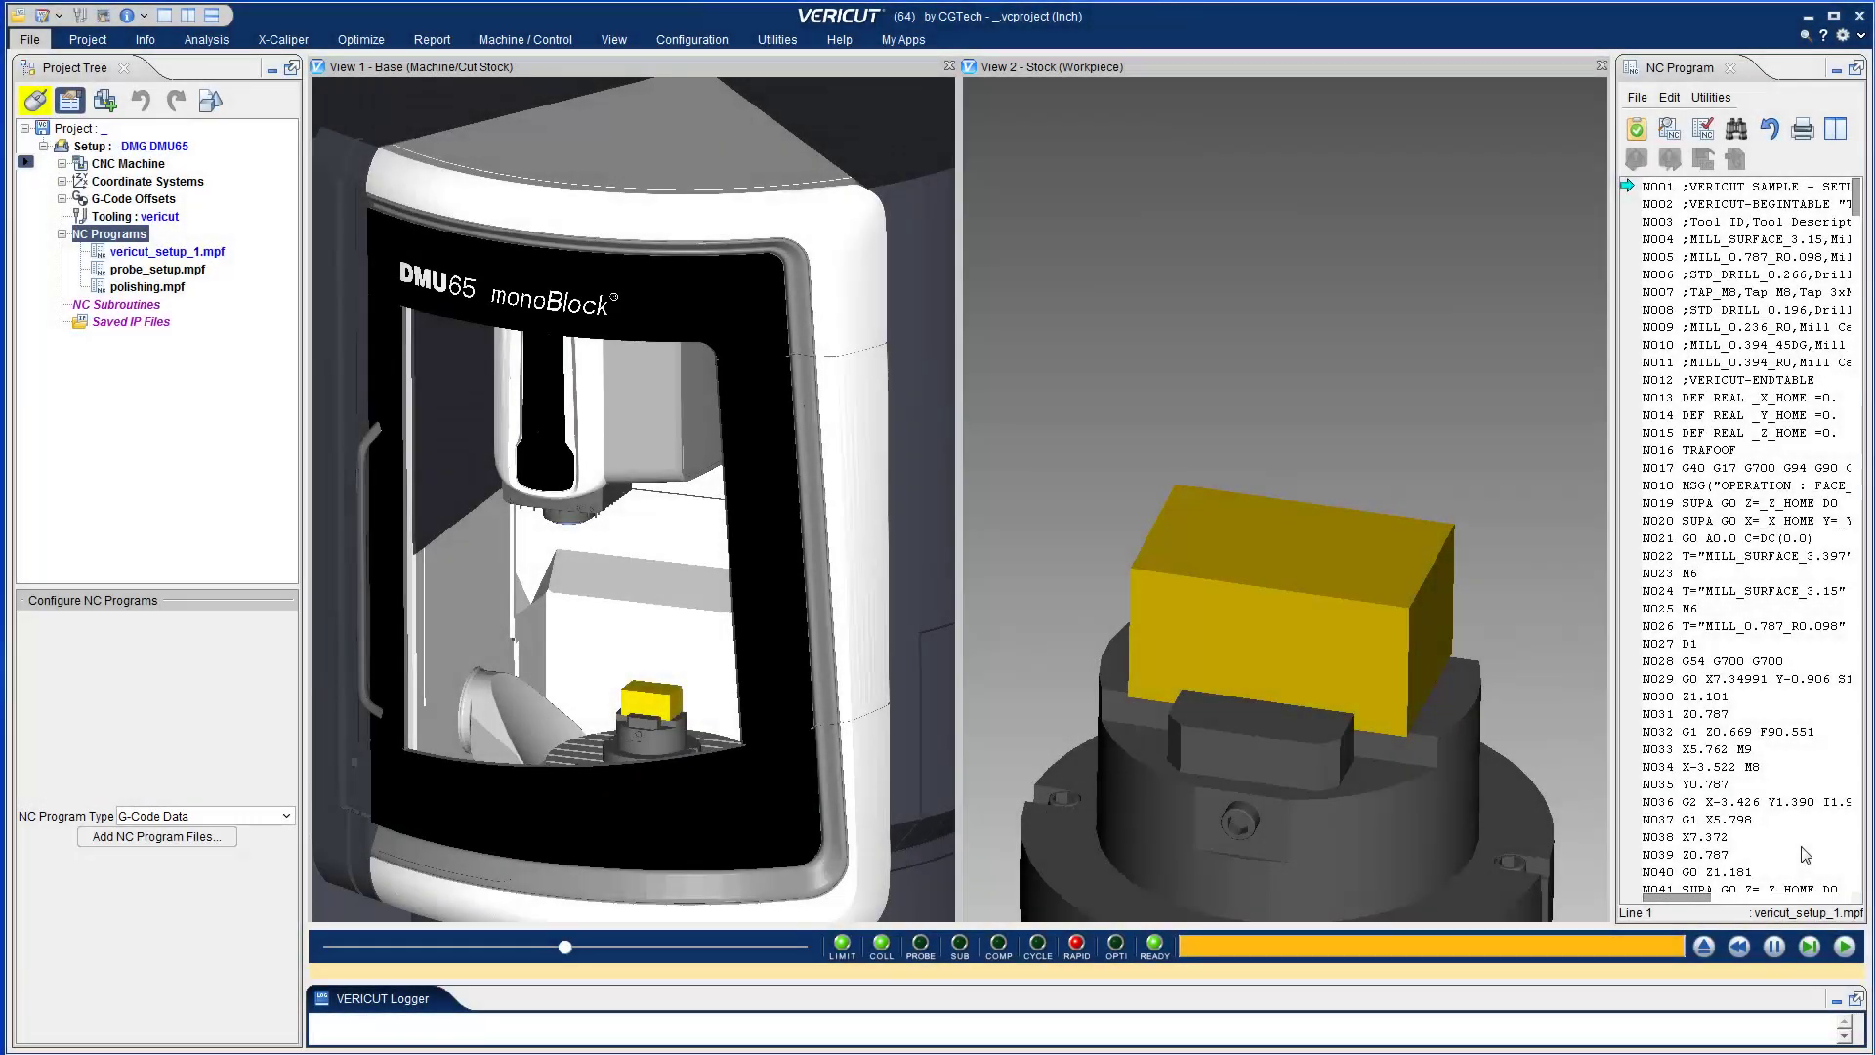
Rewind and run the program, step back to errors N033, N029 and N023, then resume.
click(1845, 947)
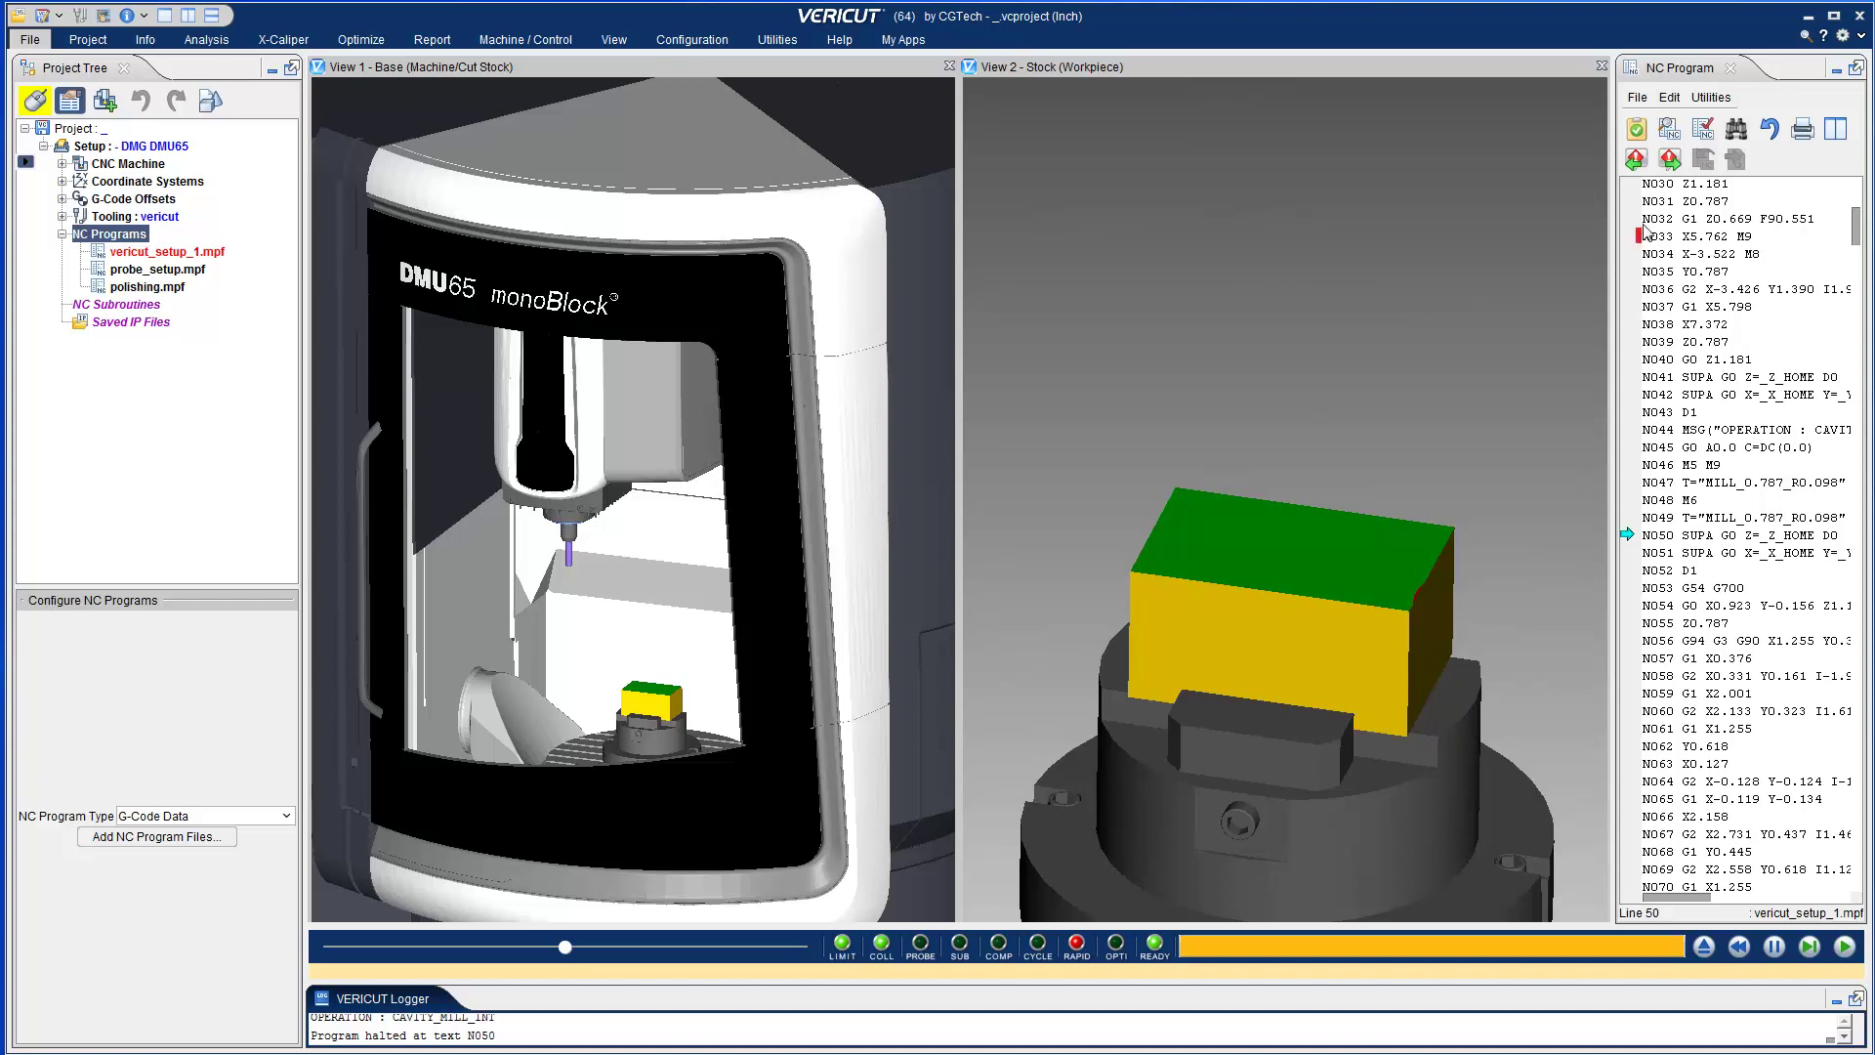
click(1639, 165)
click(1638, 165)
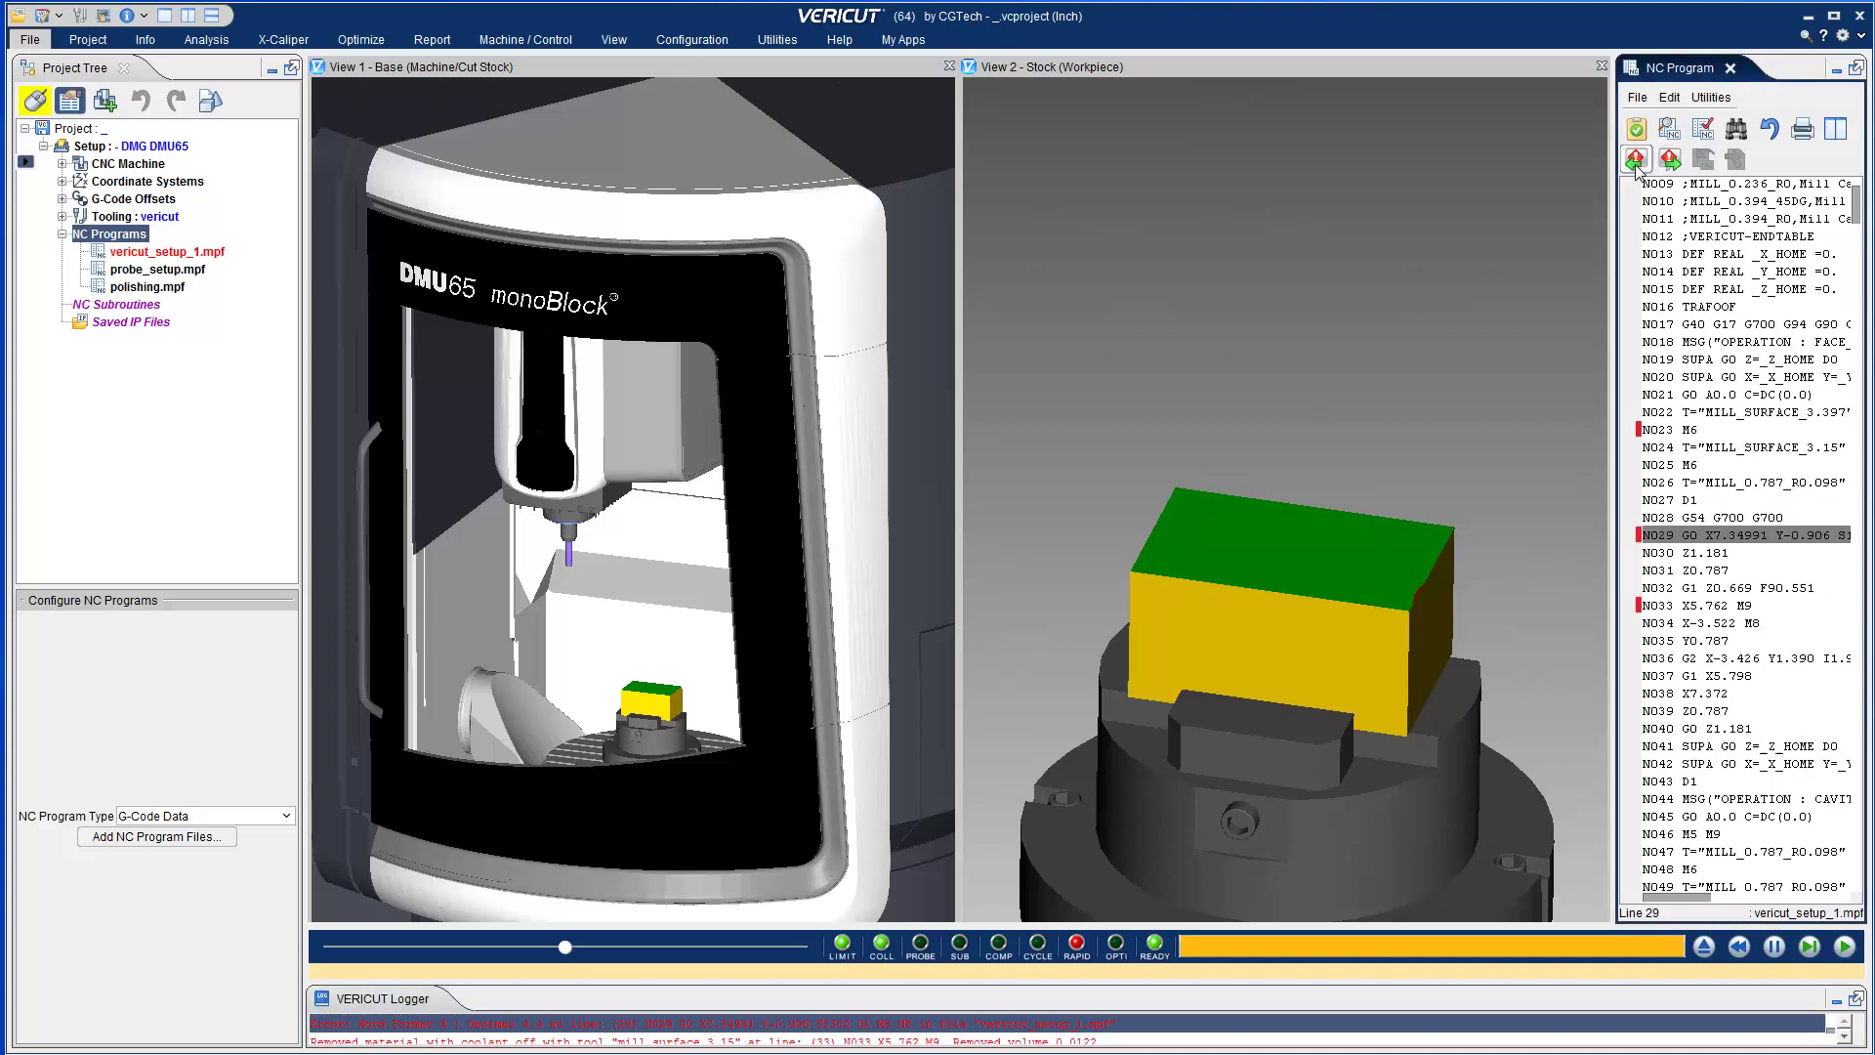
click(1638, 164)
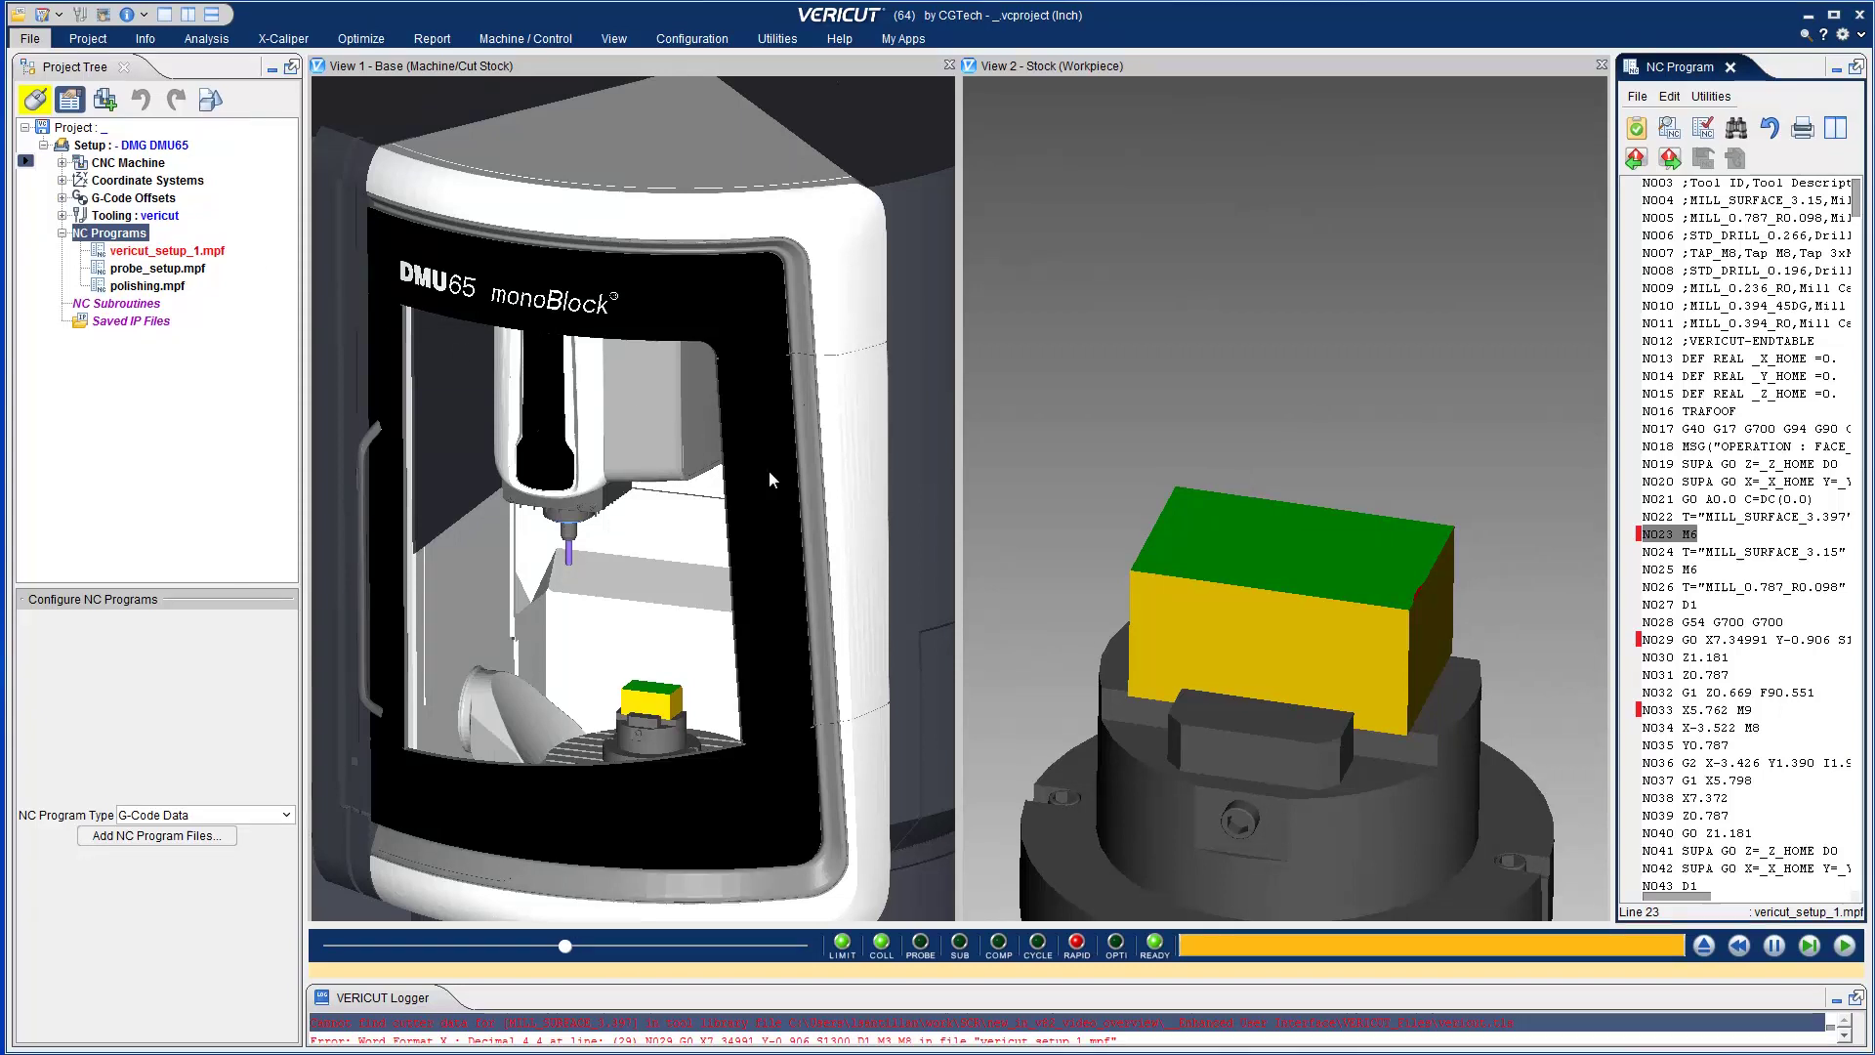
click(1845, 945)
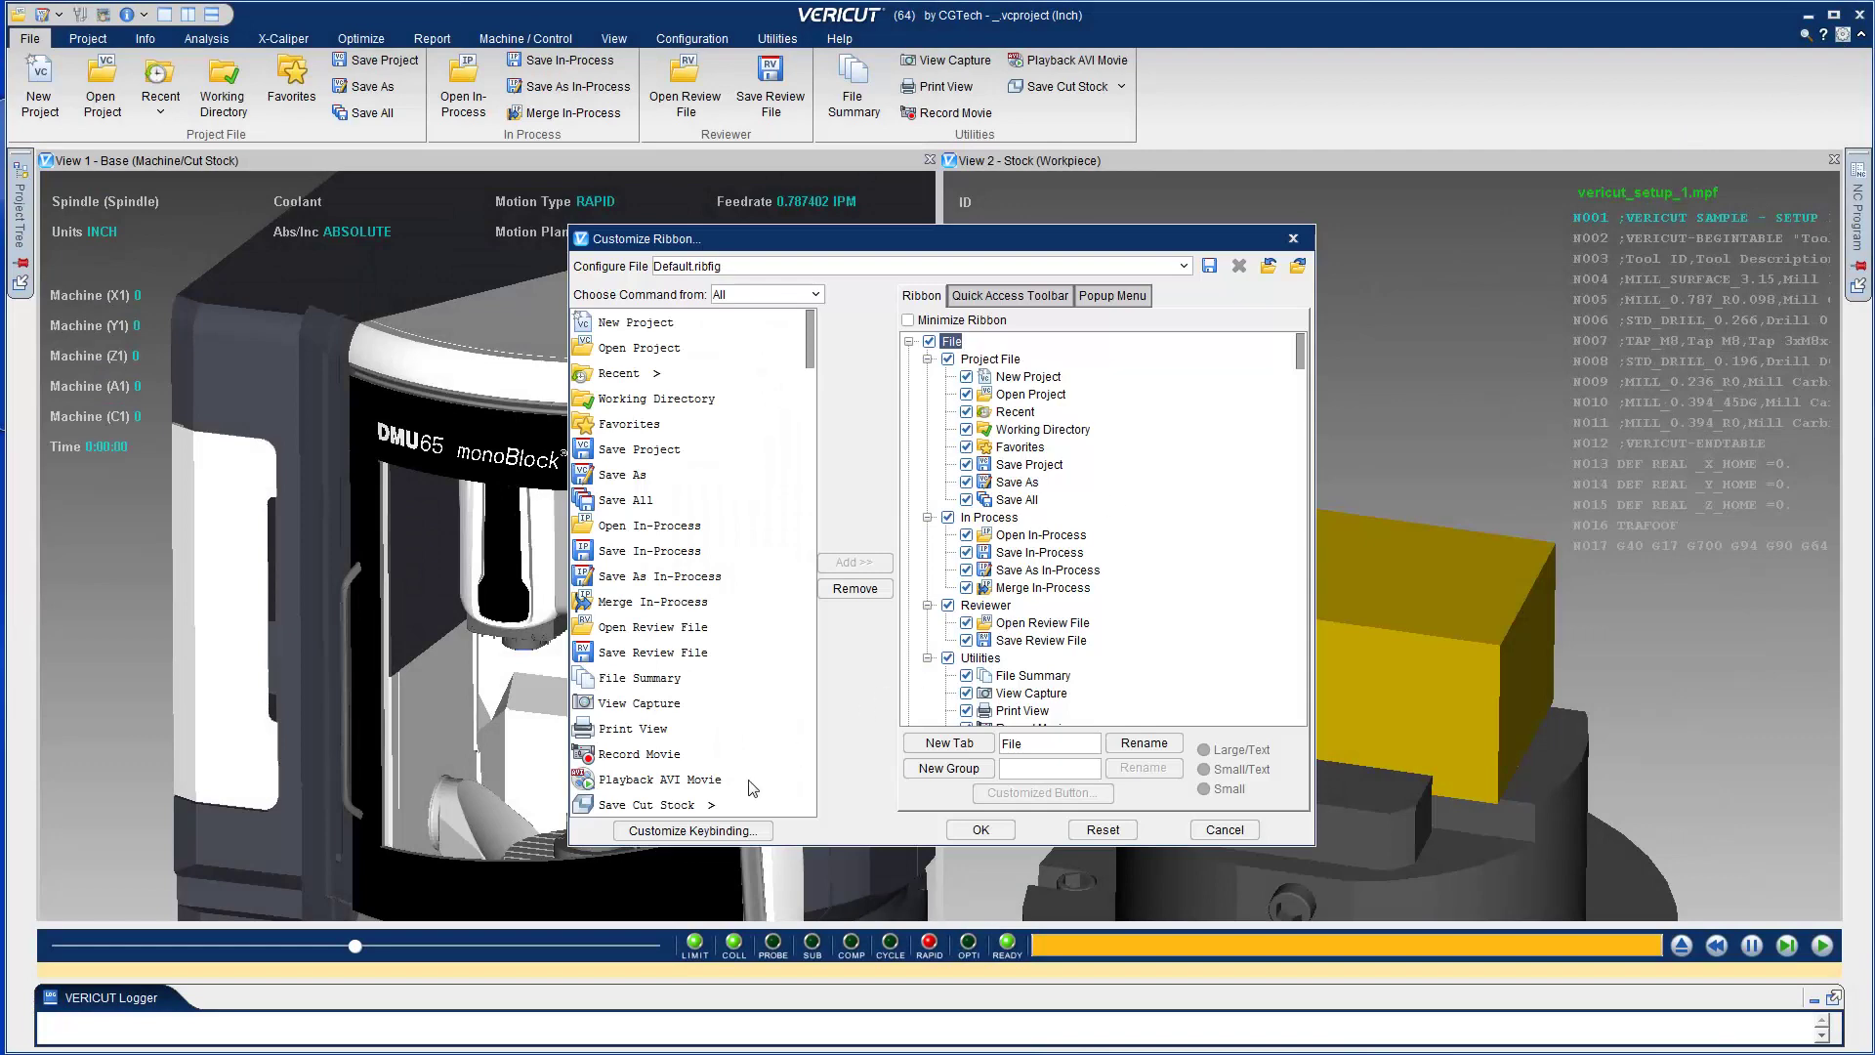
In Customize Keybinding, browse the File and Info commands and try a key and modifier on Status.
click(689, 831)
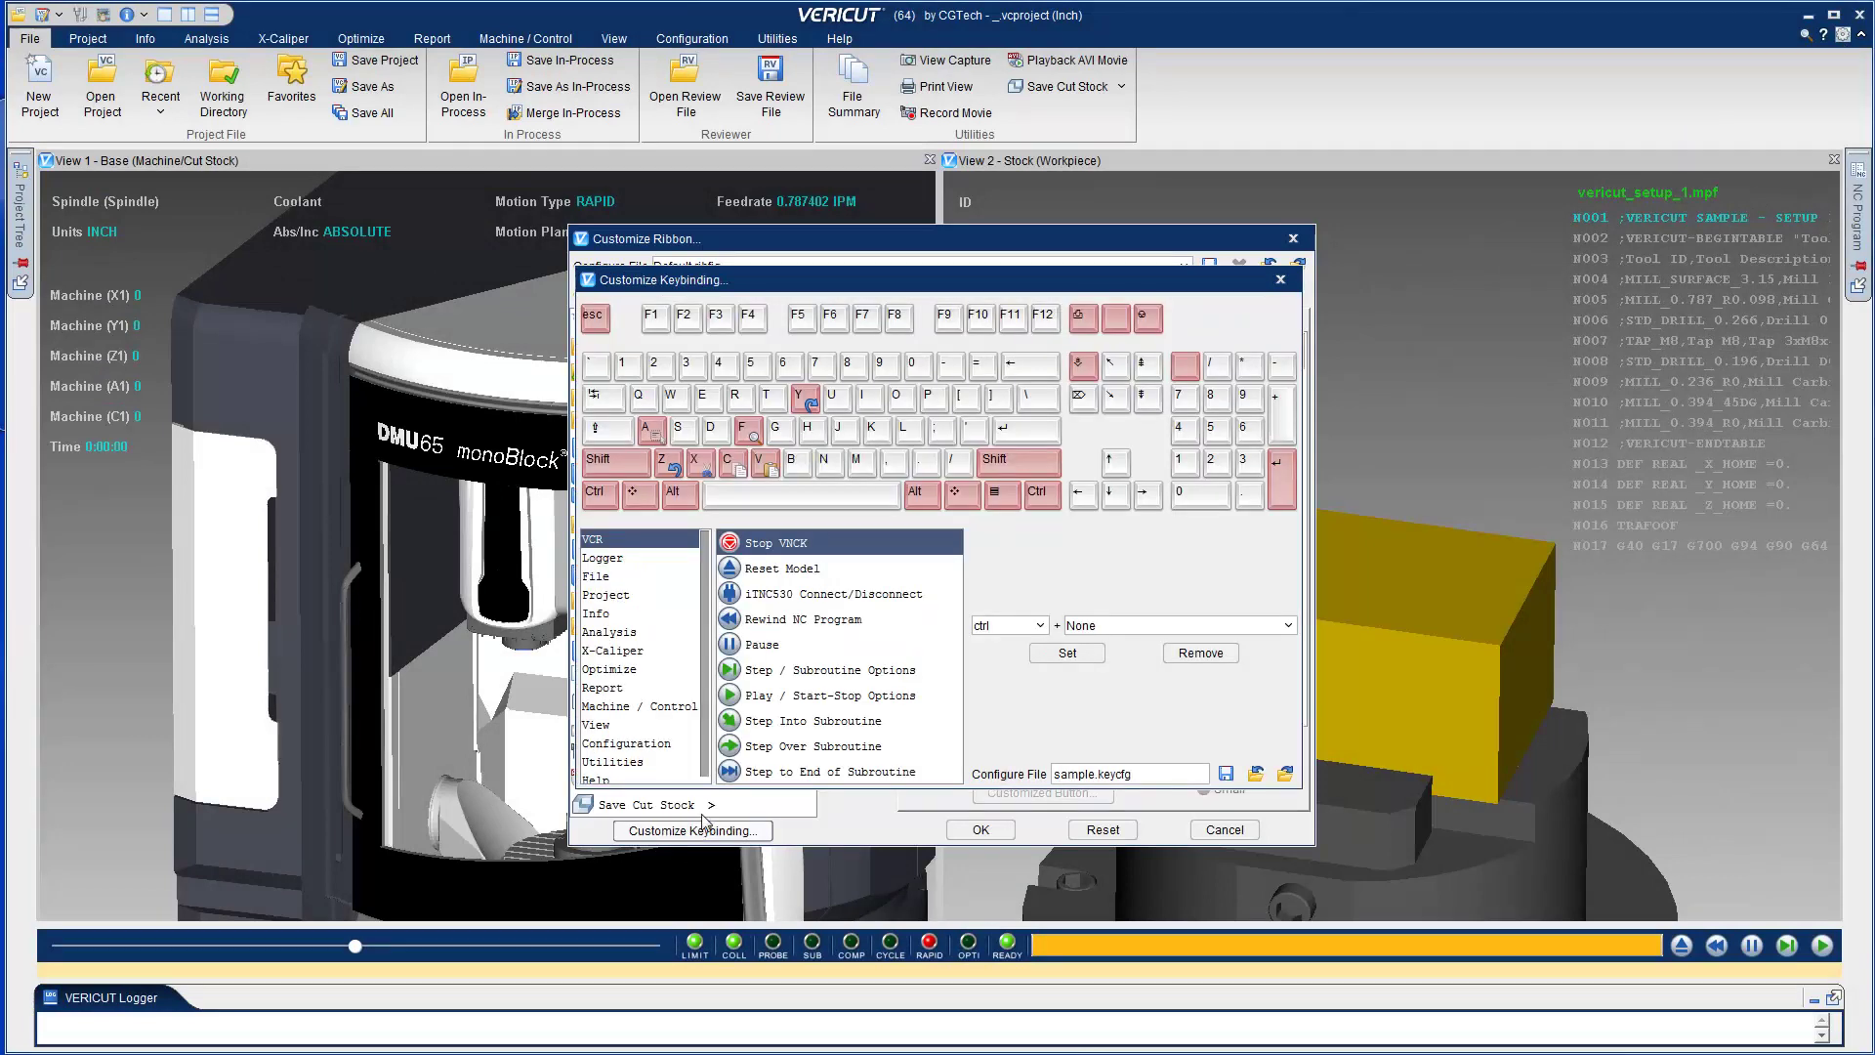
click(598, 576)
click(784, 569)
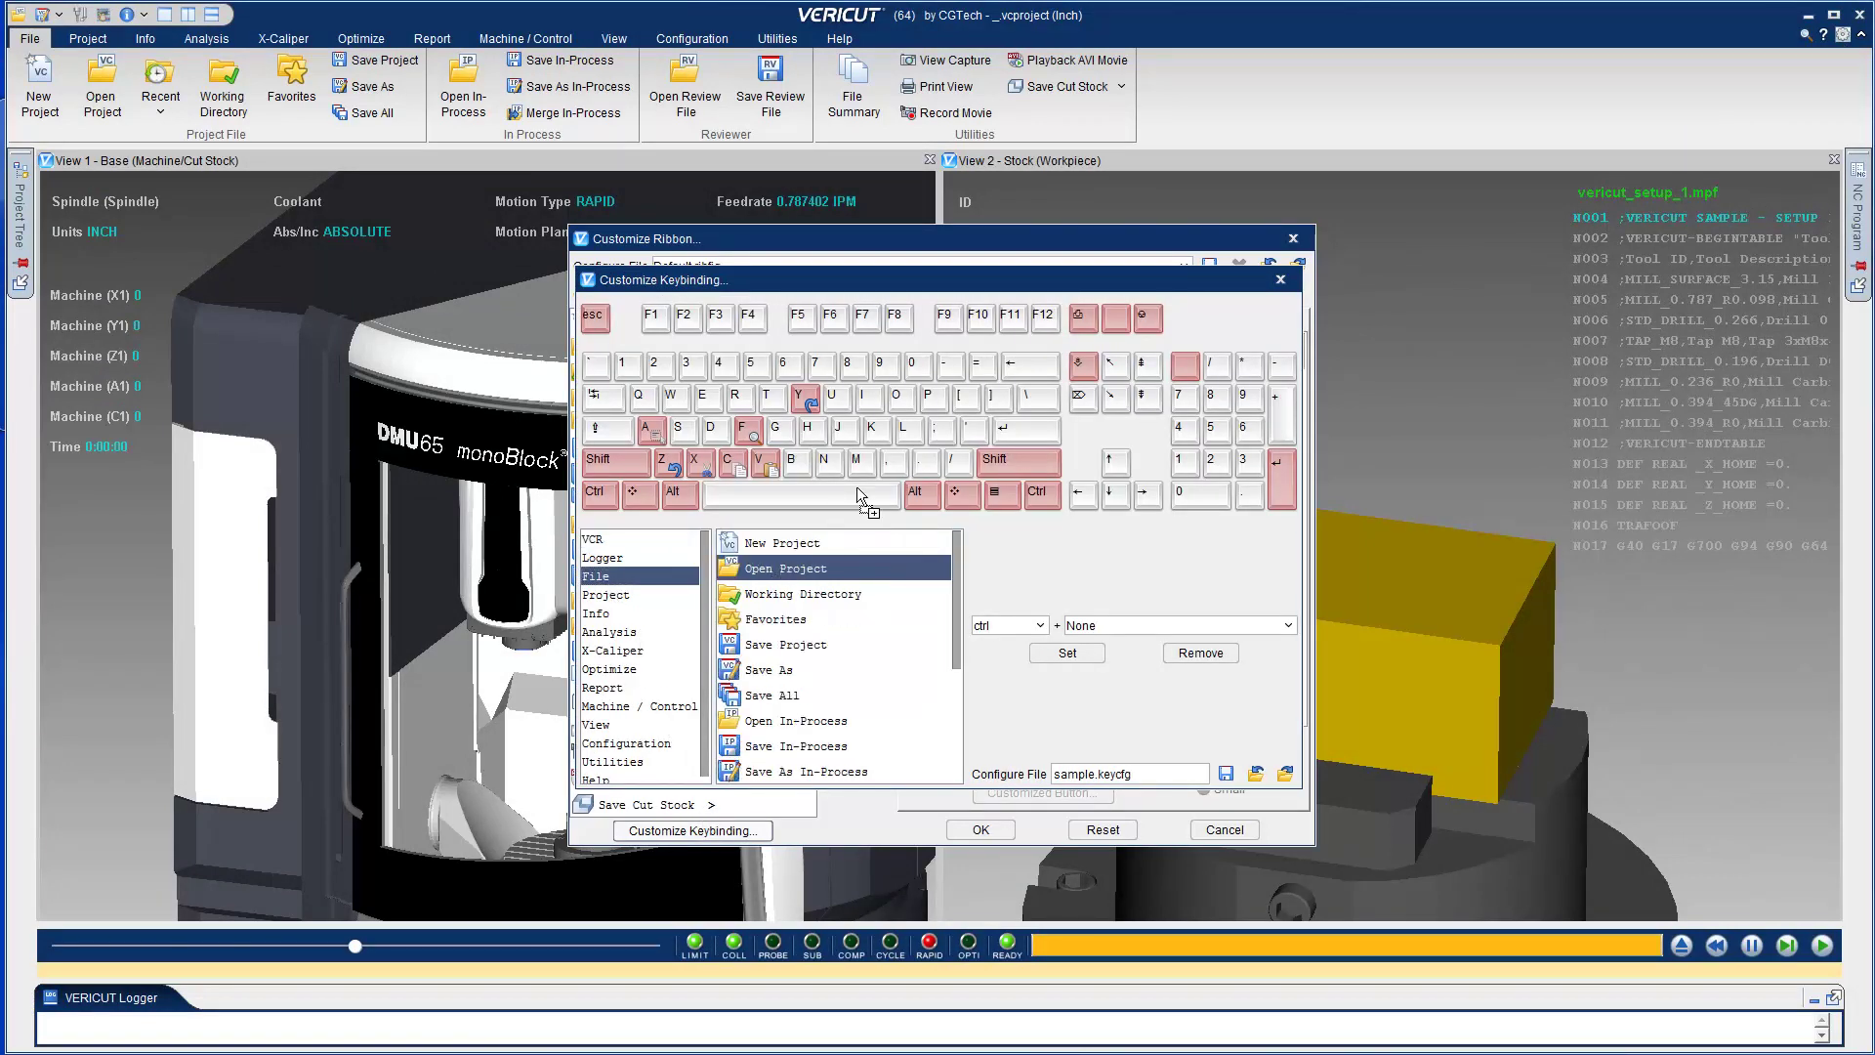
click(1179, 624)
text(O)
click(599, 612)
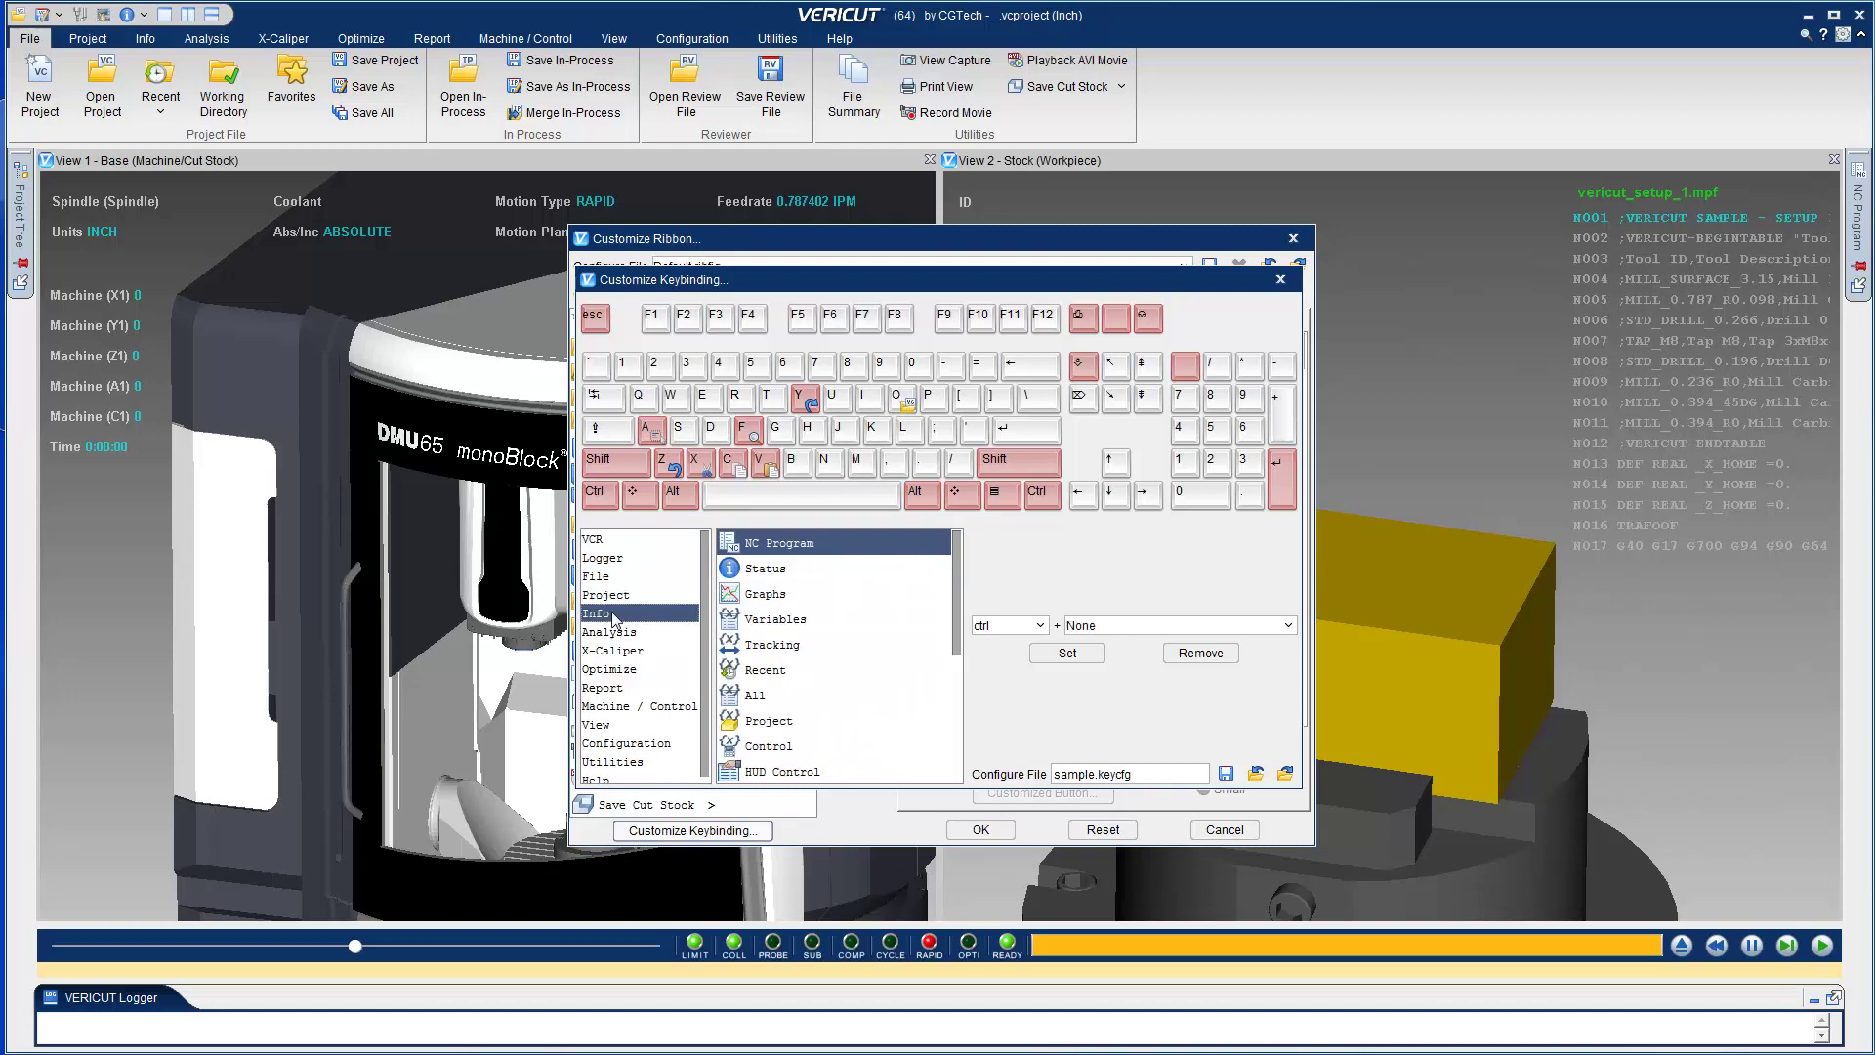
click(759, 571)
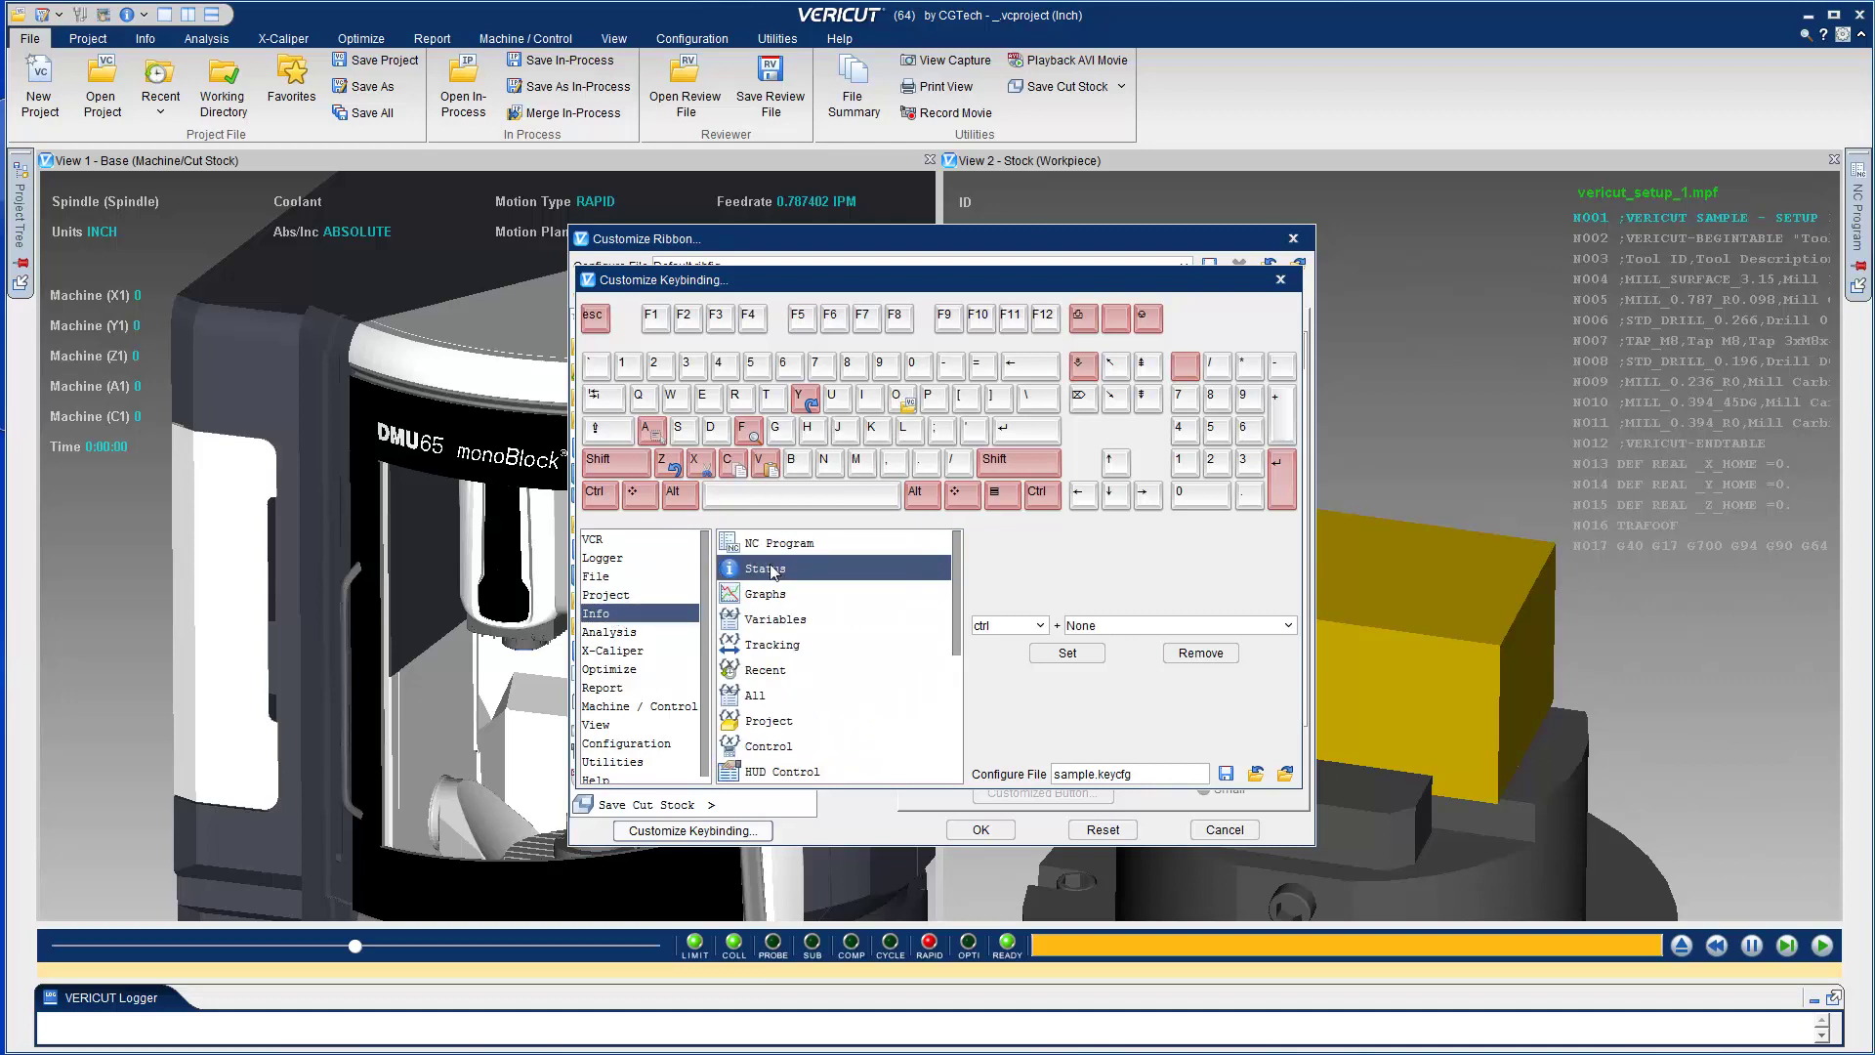
click(872, 399)
click(1008, 626)
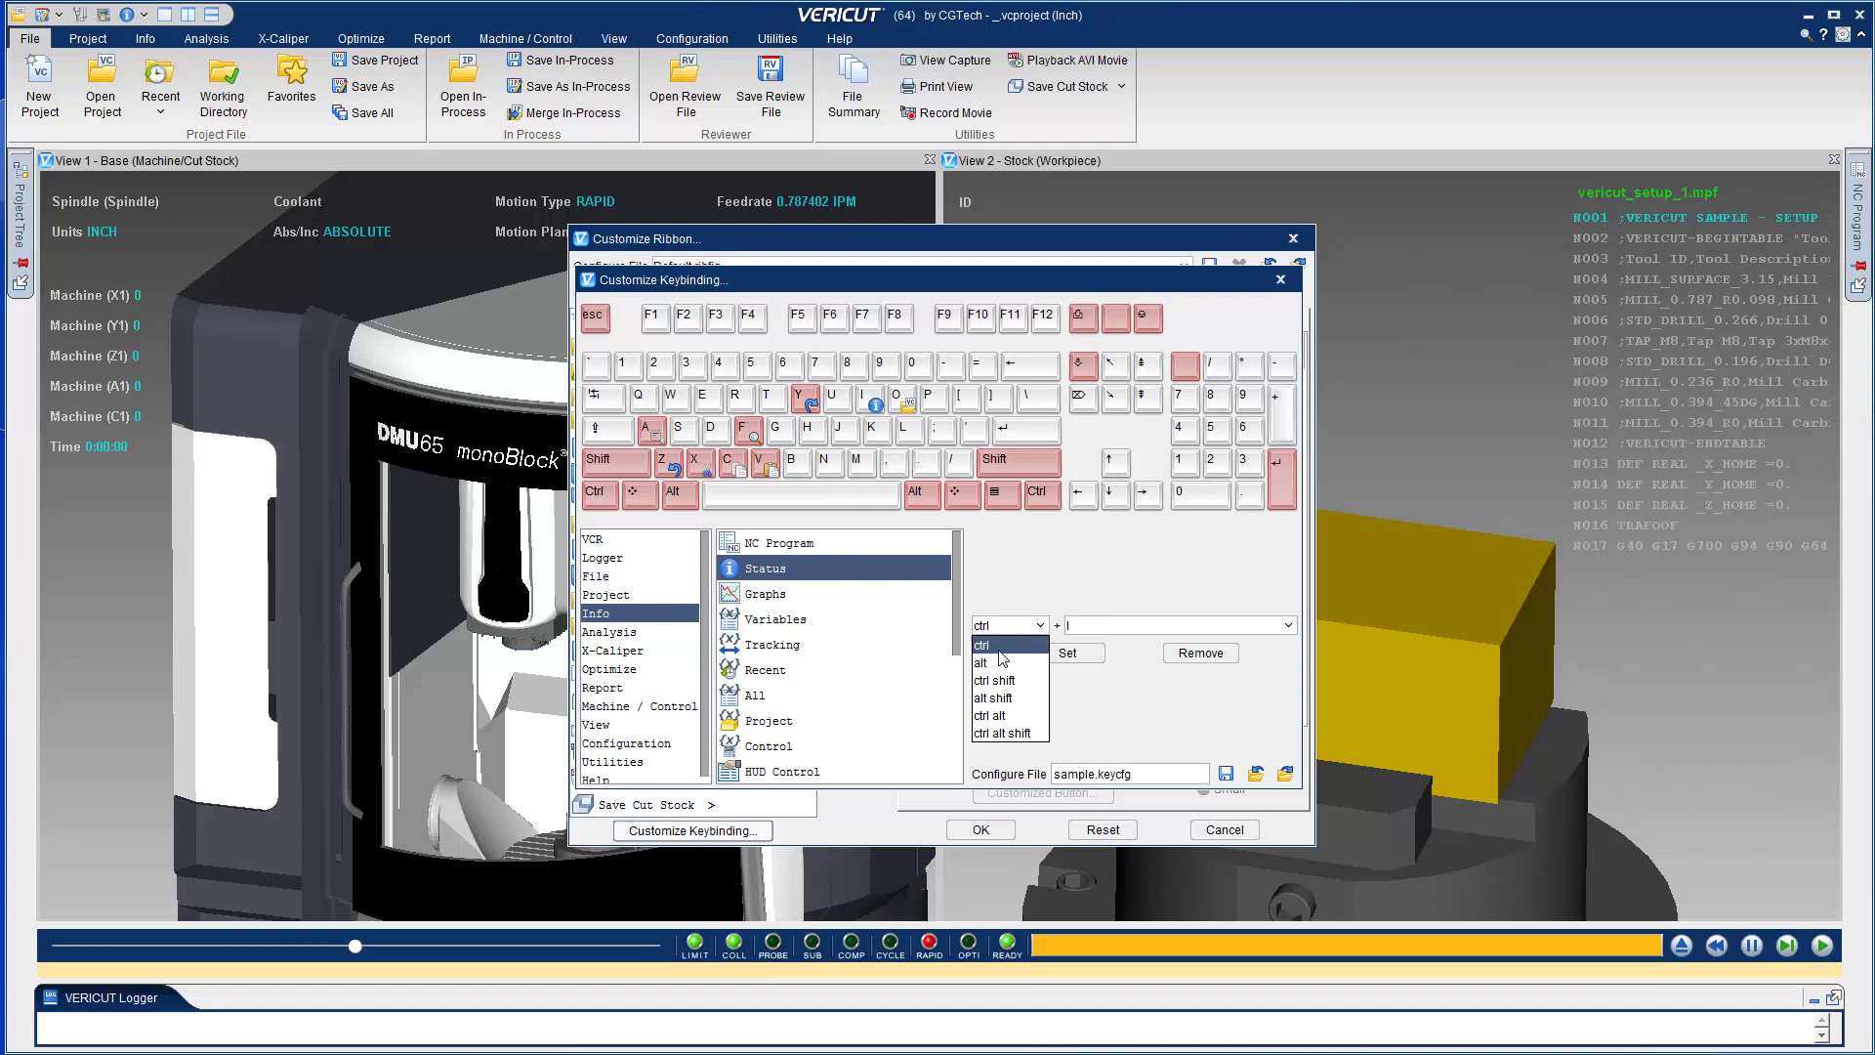
click(984, 662)
Bind VCR Play / Start-Stop Options to Alt + P and close both customization dialogs.
click(595, 539)
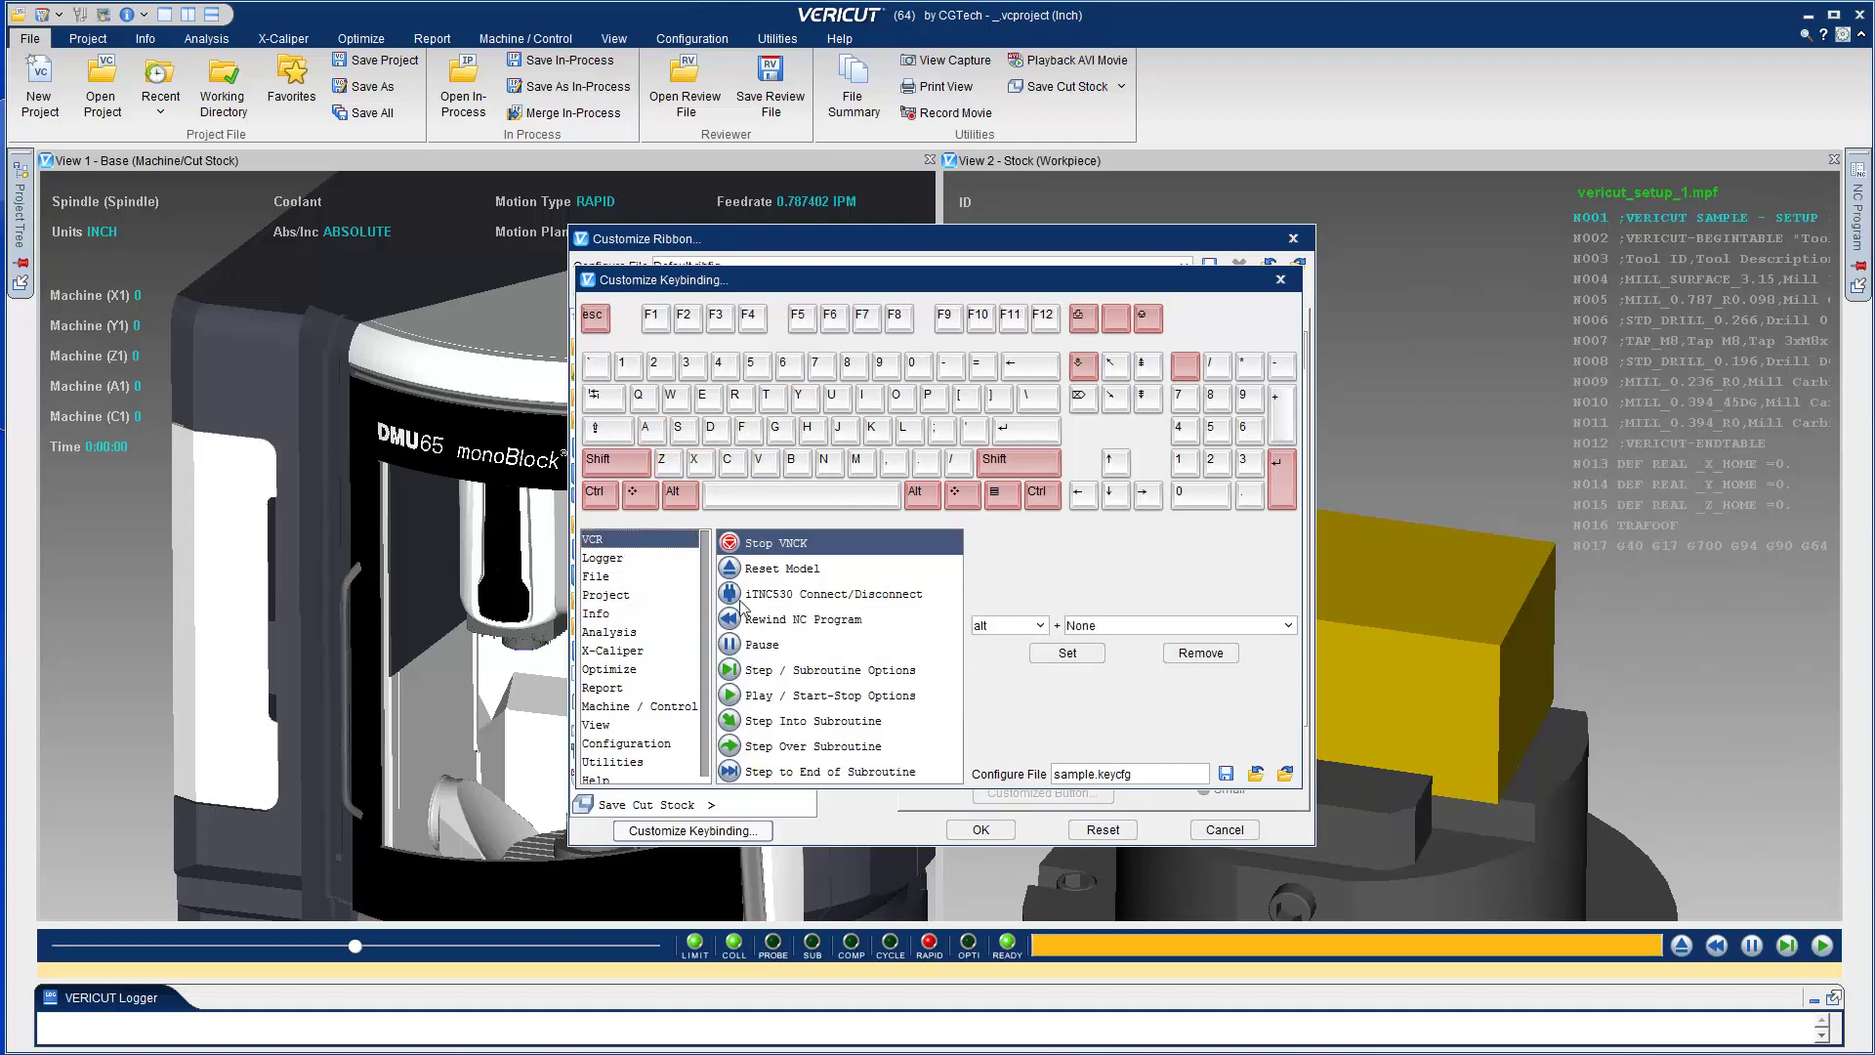
click(809, 696)
click(927, 396)
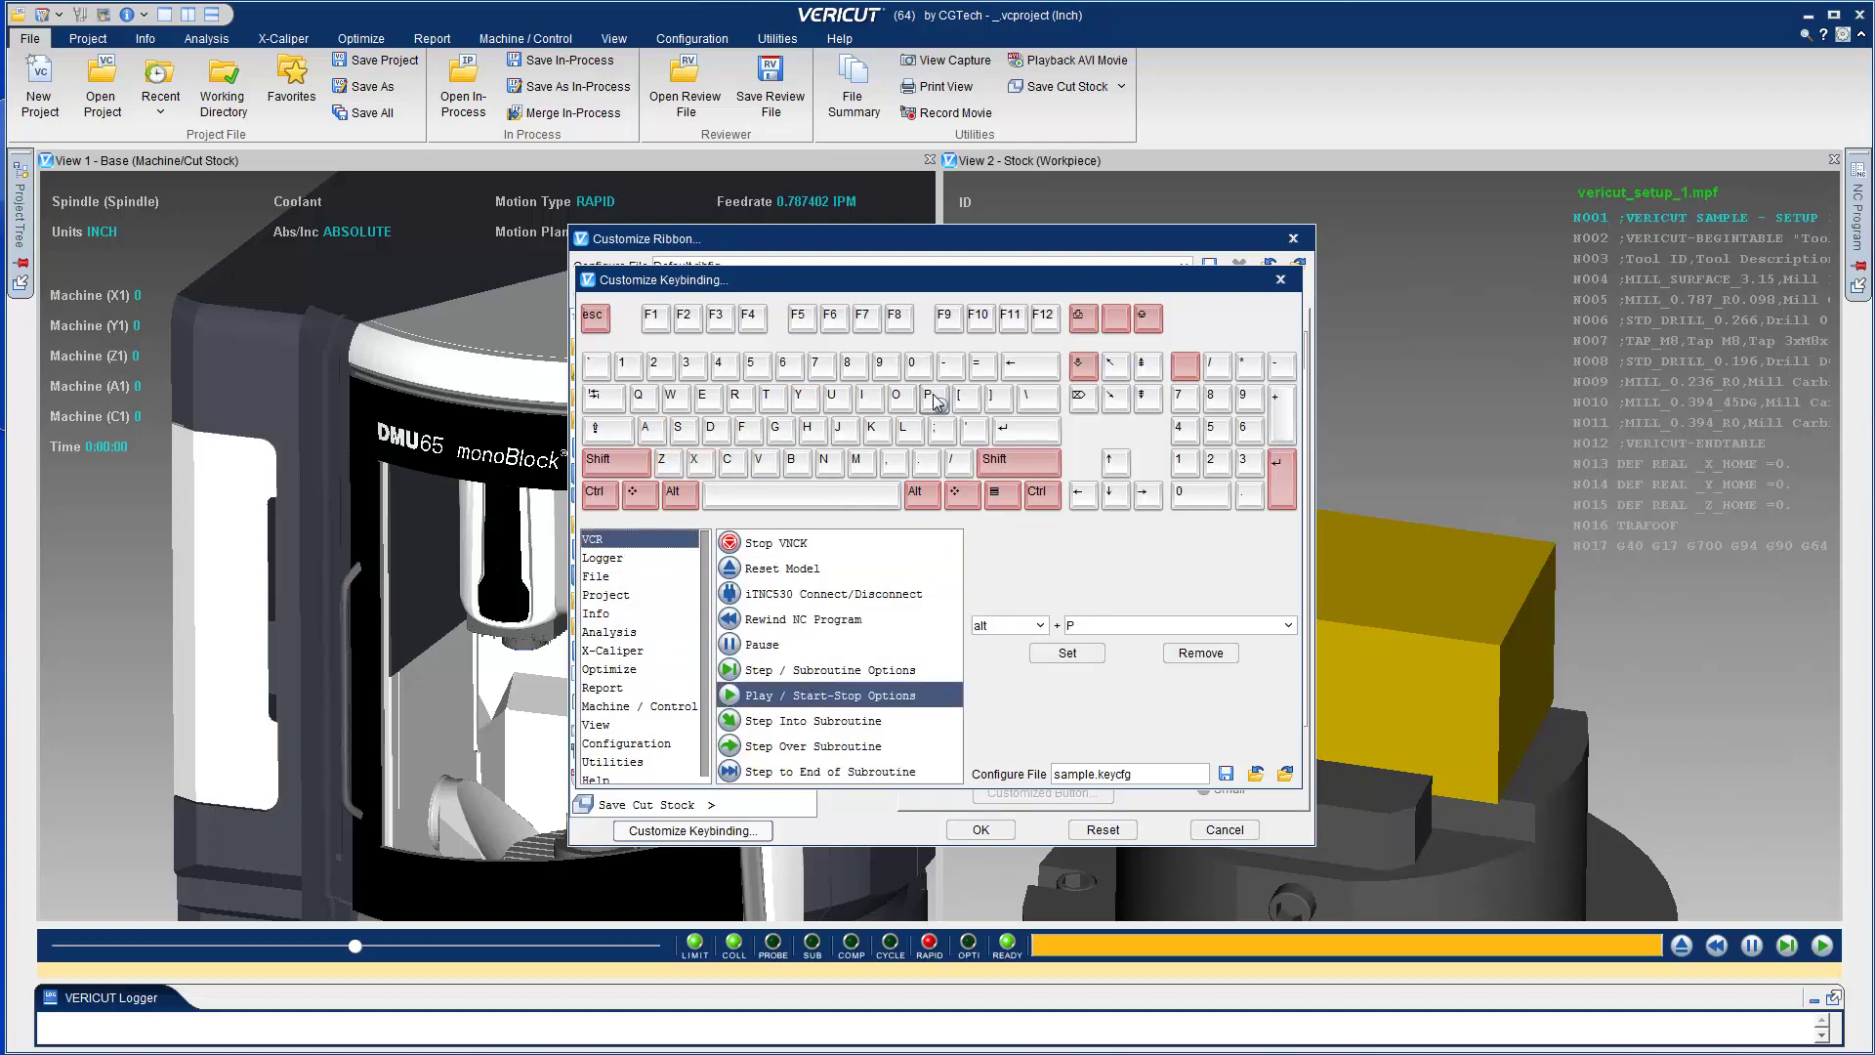
click(1282, 278)
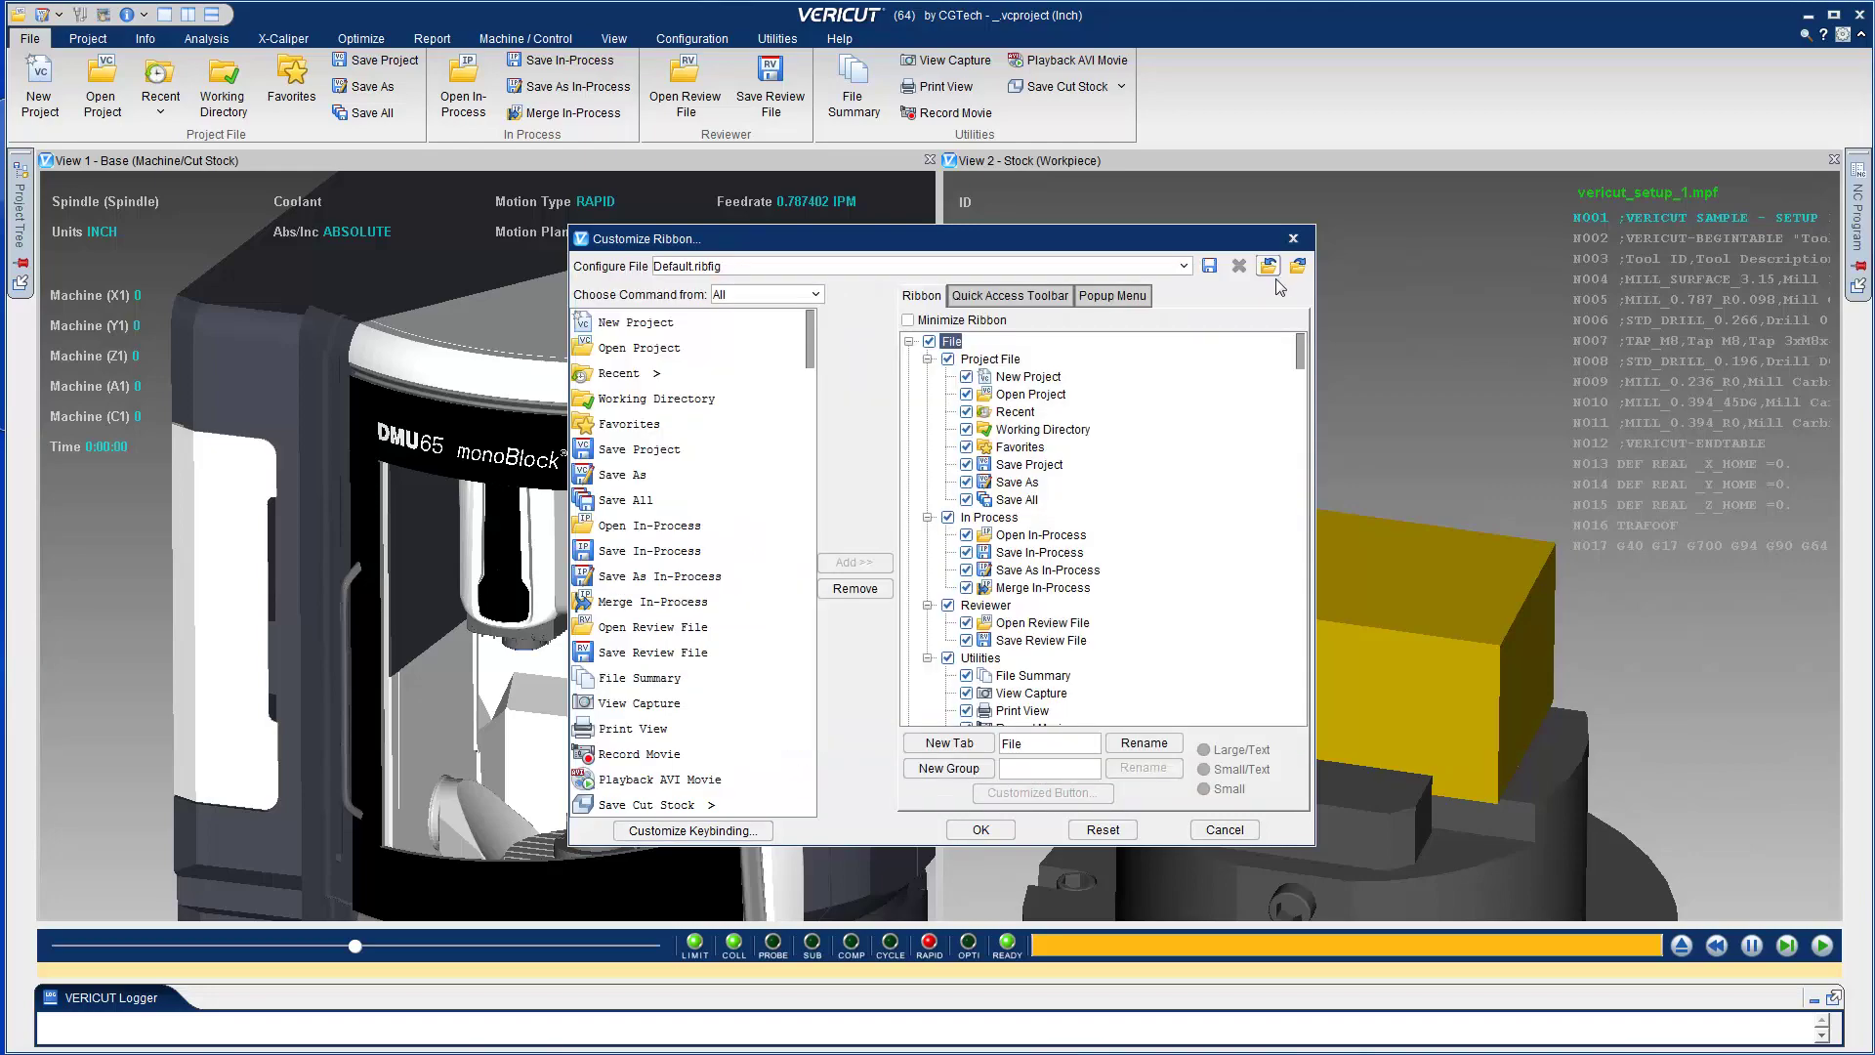
click(981, 830)
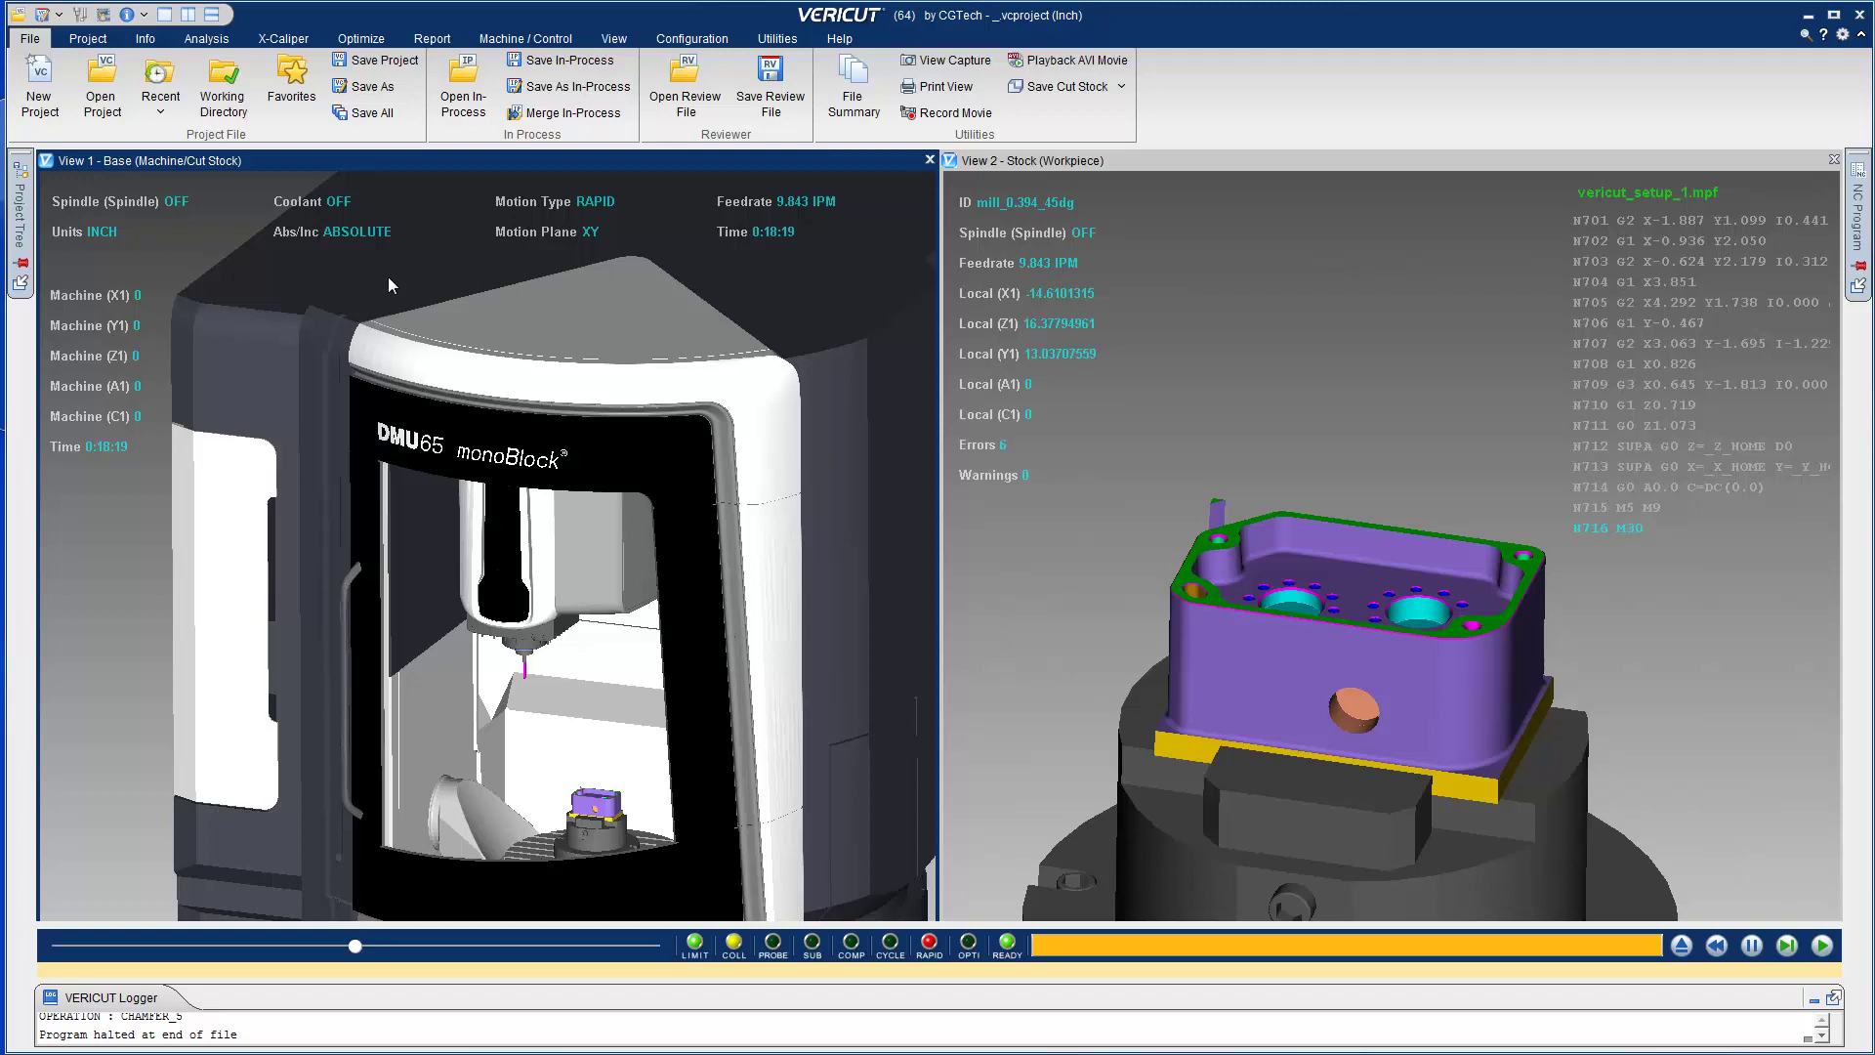
Open Tool Manager with KeyTips: Alt, P for Project, then T and L.
key(alt)
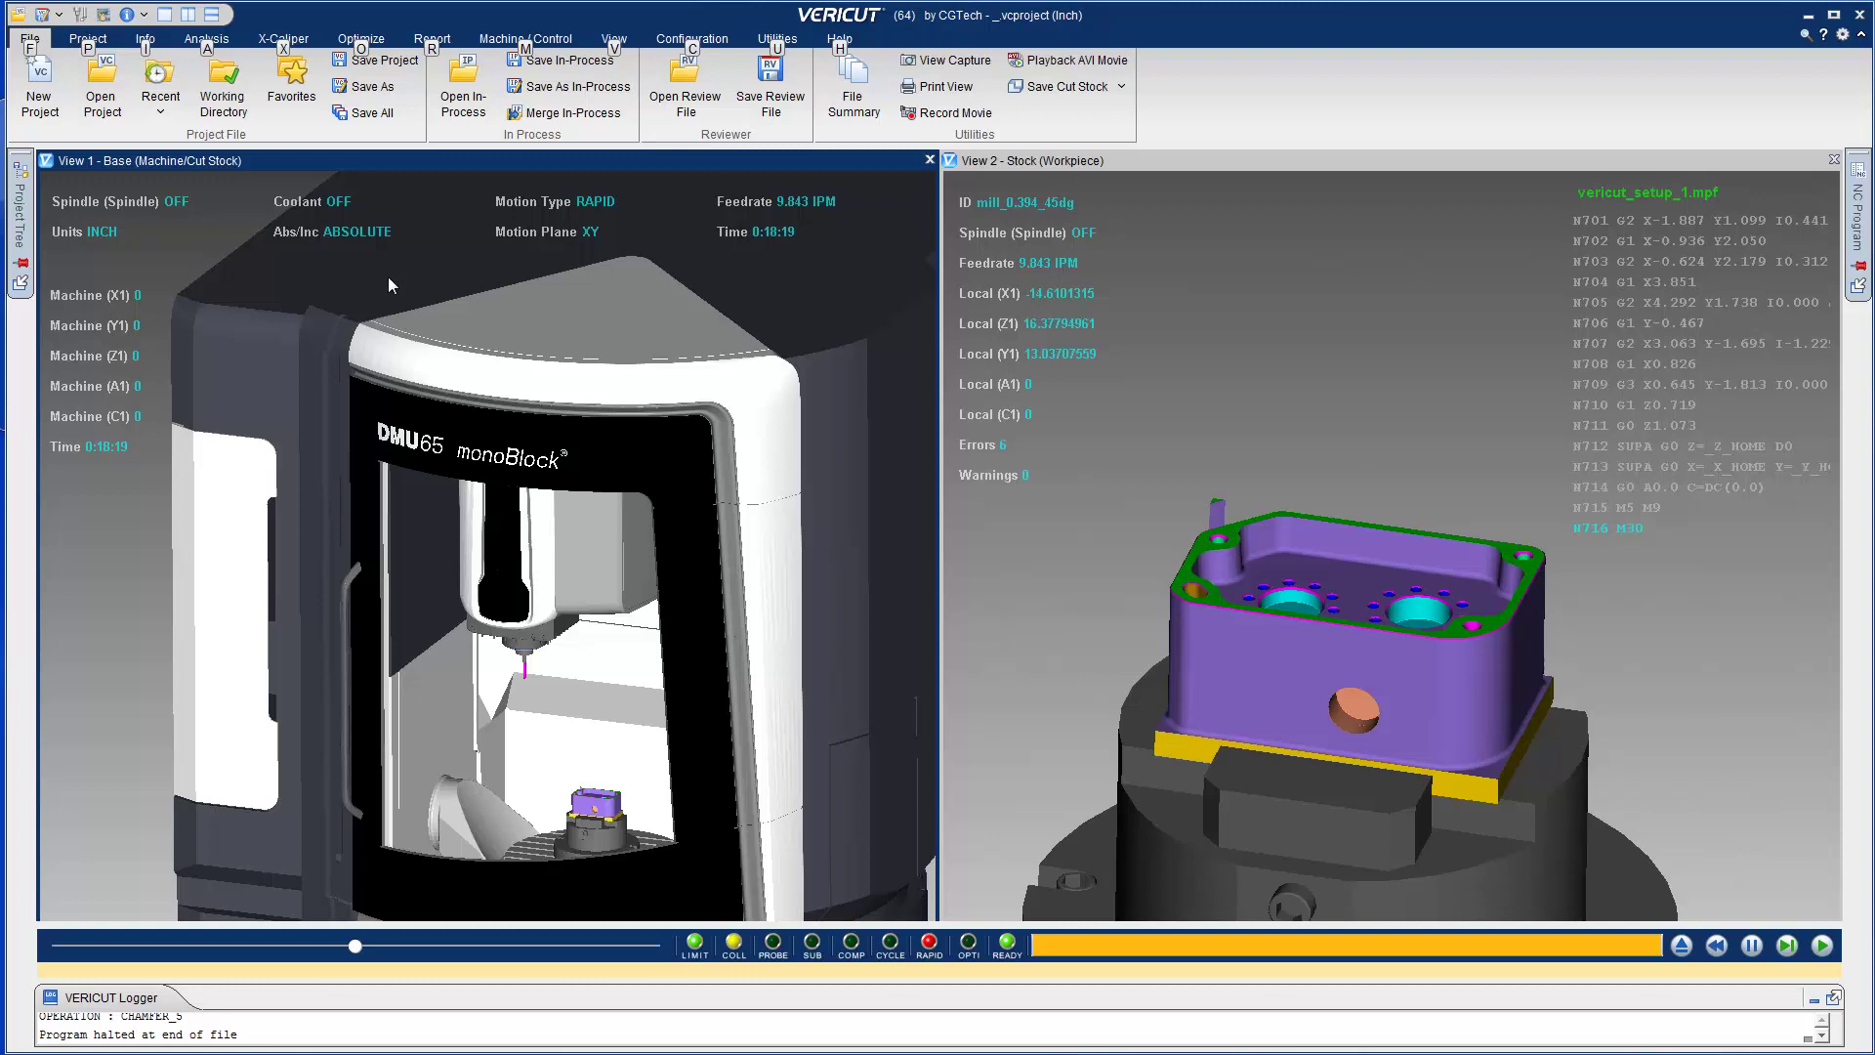
key(p)
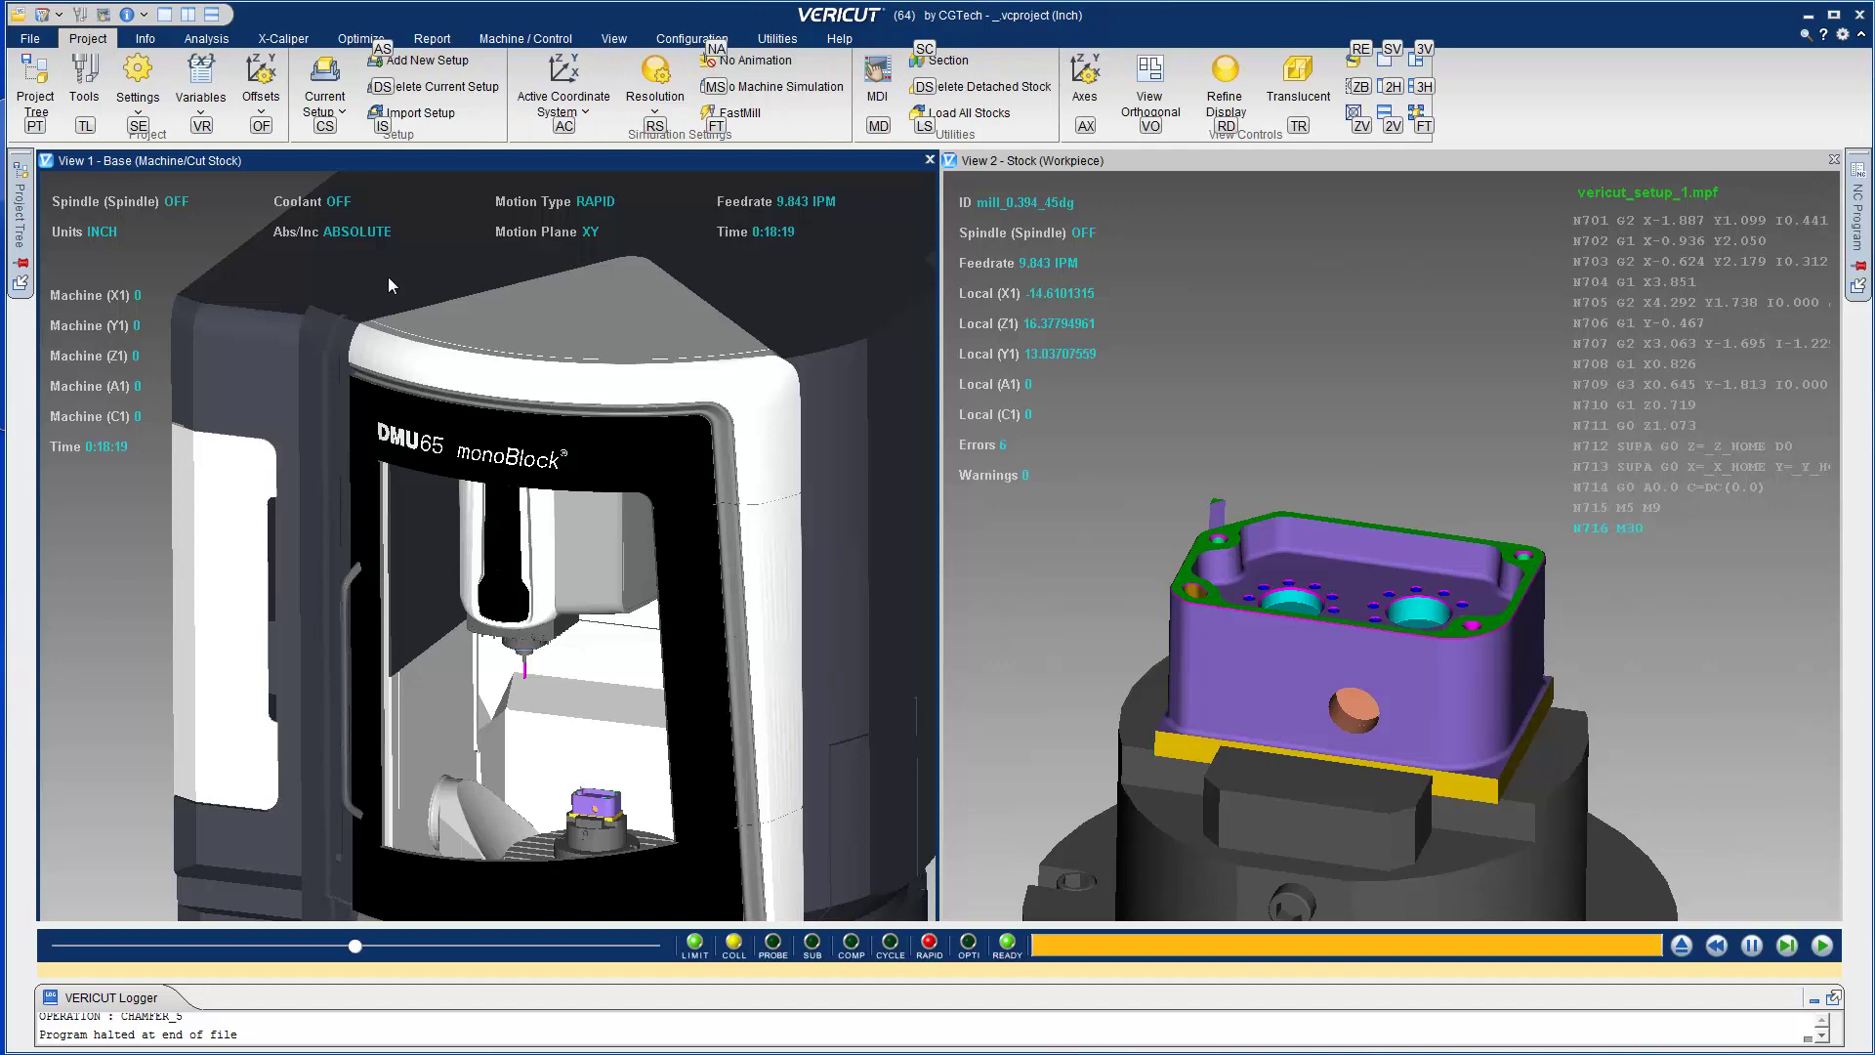
key(t)
key(l)
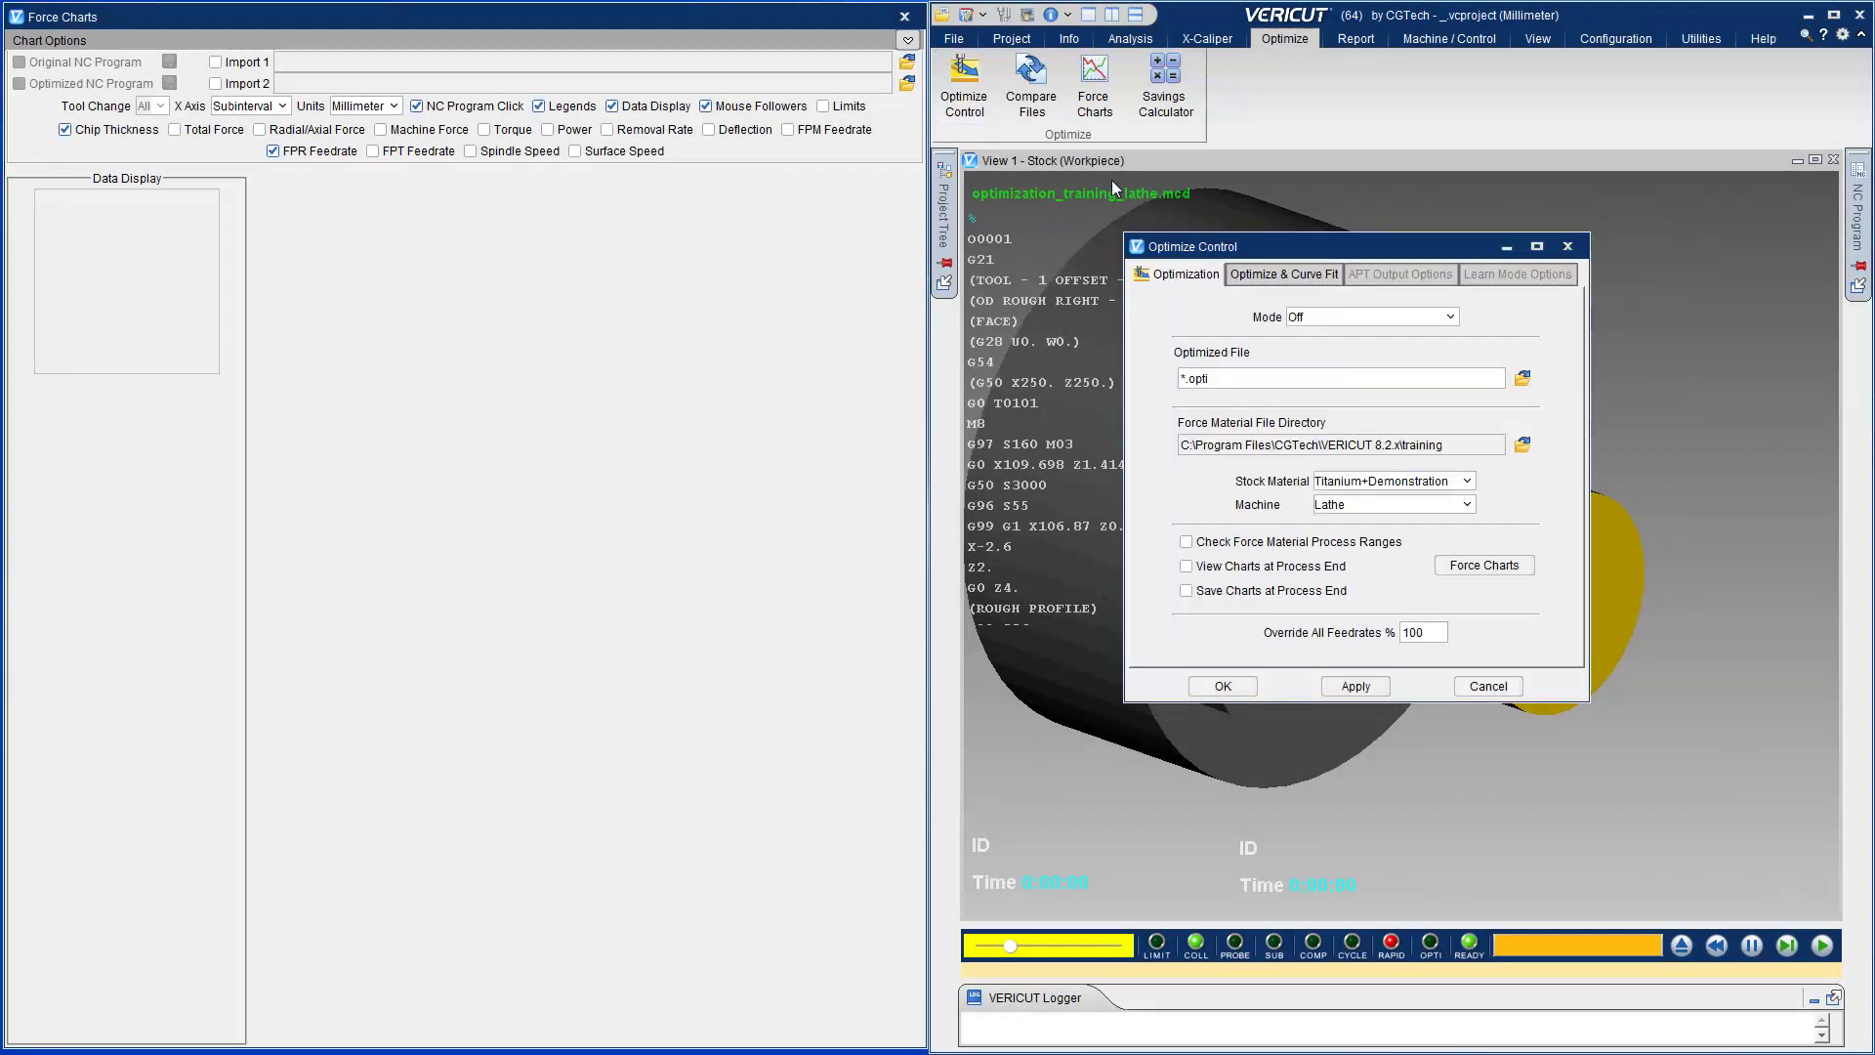
Set the Optimize Control mode to Optimize, then rewind and play the lathe program.
click(1338, 319)
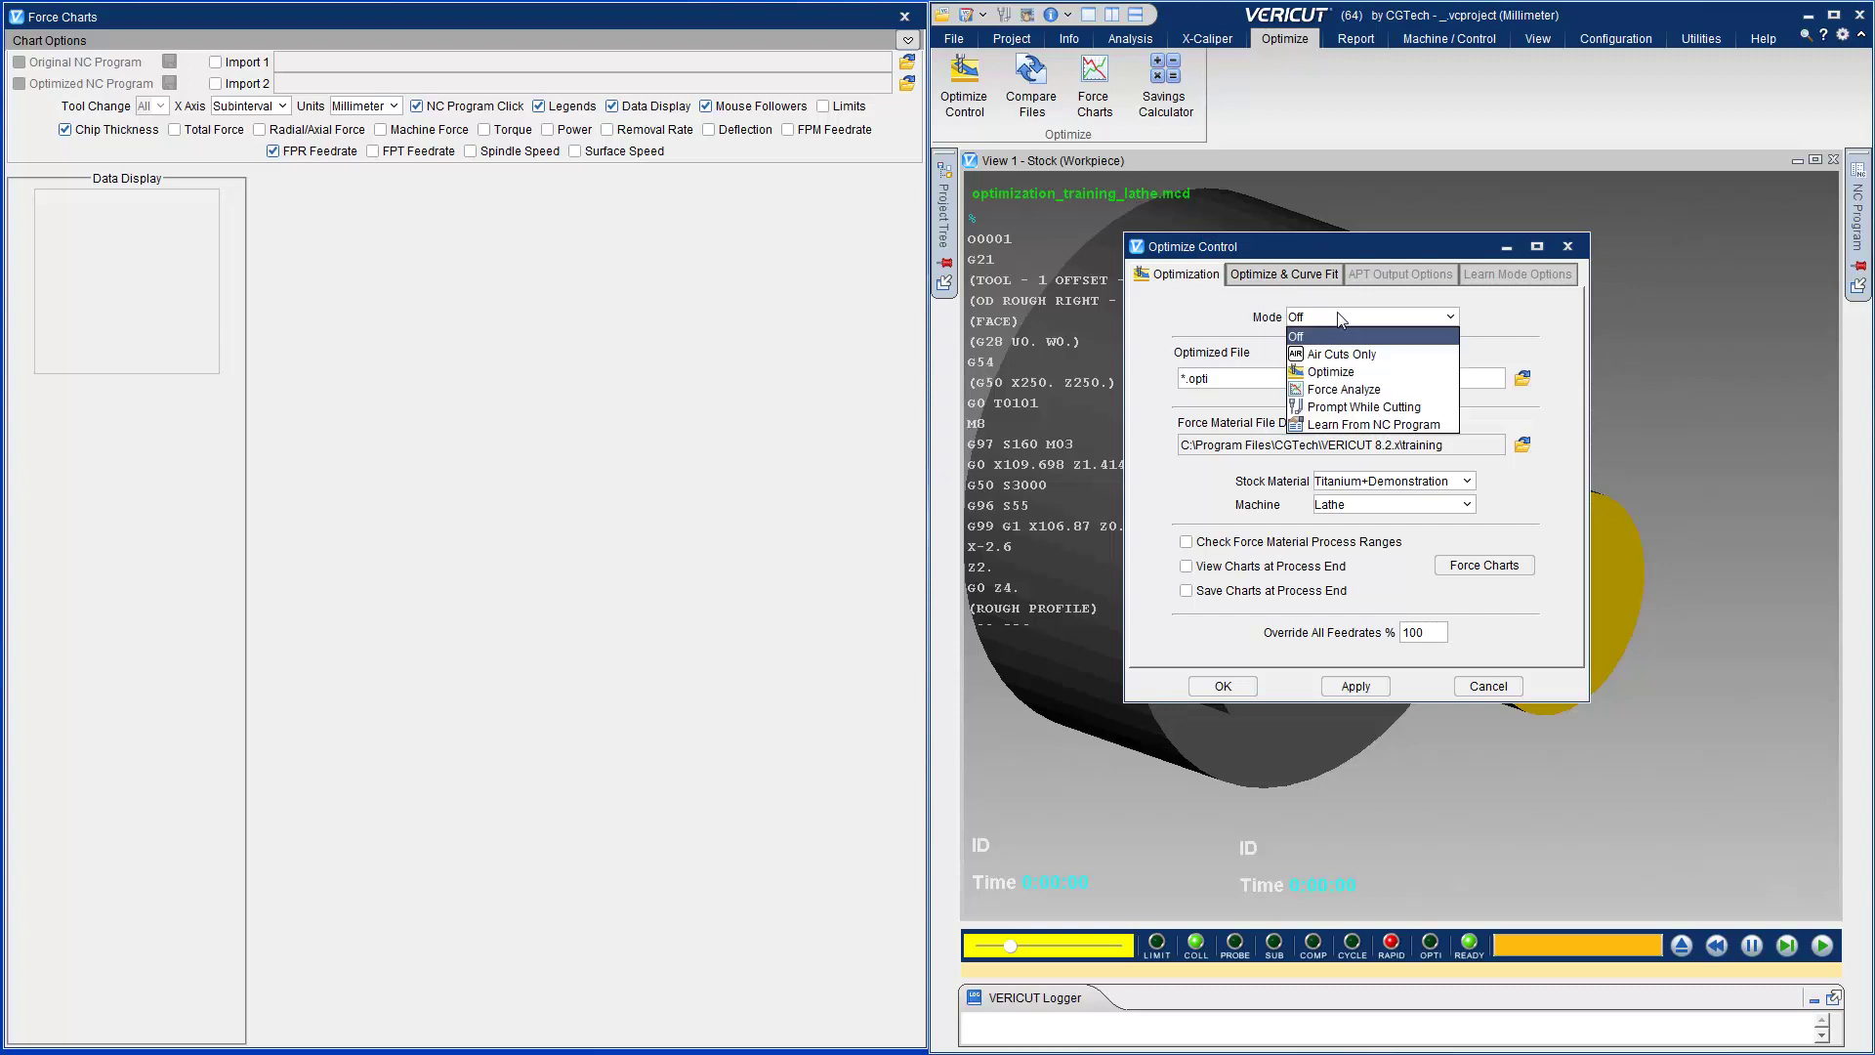
click(1334, 371)
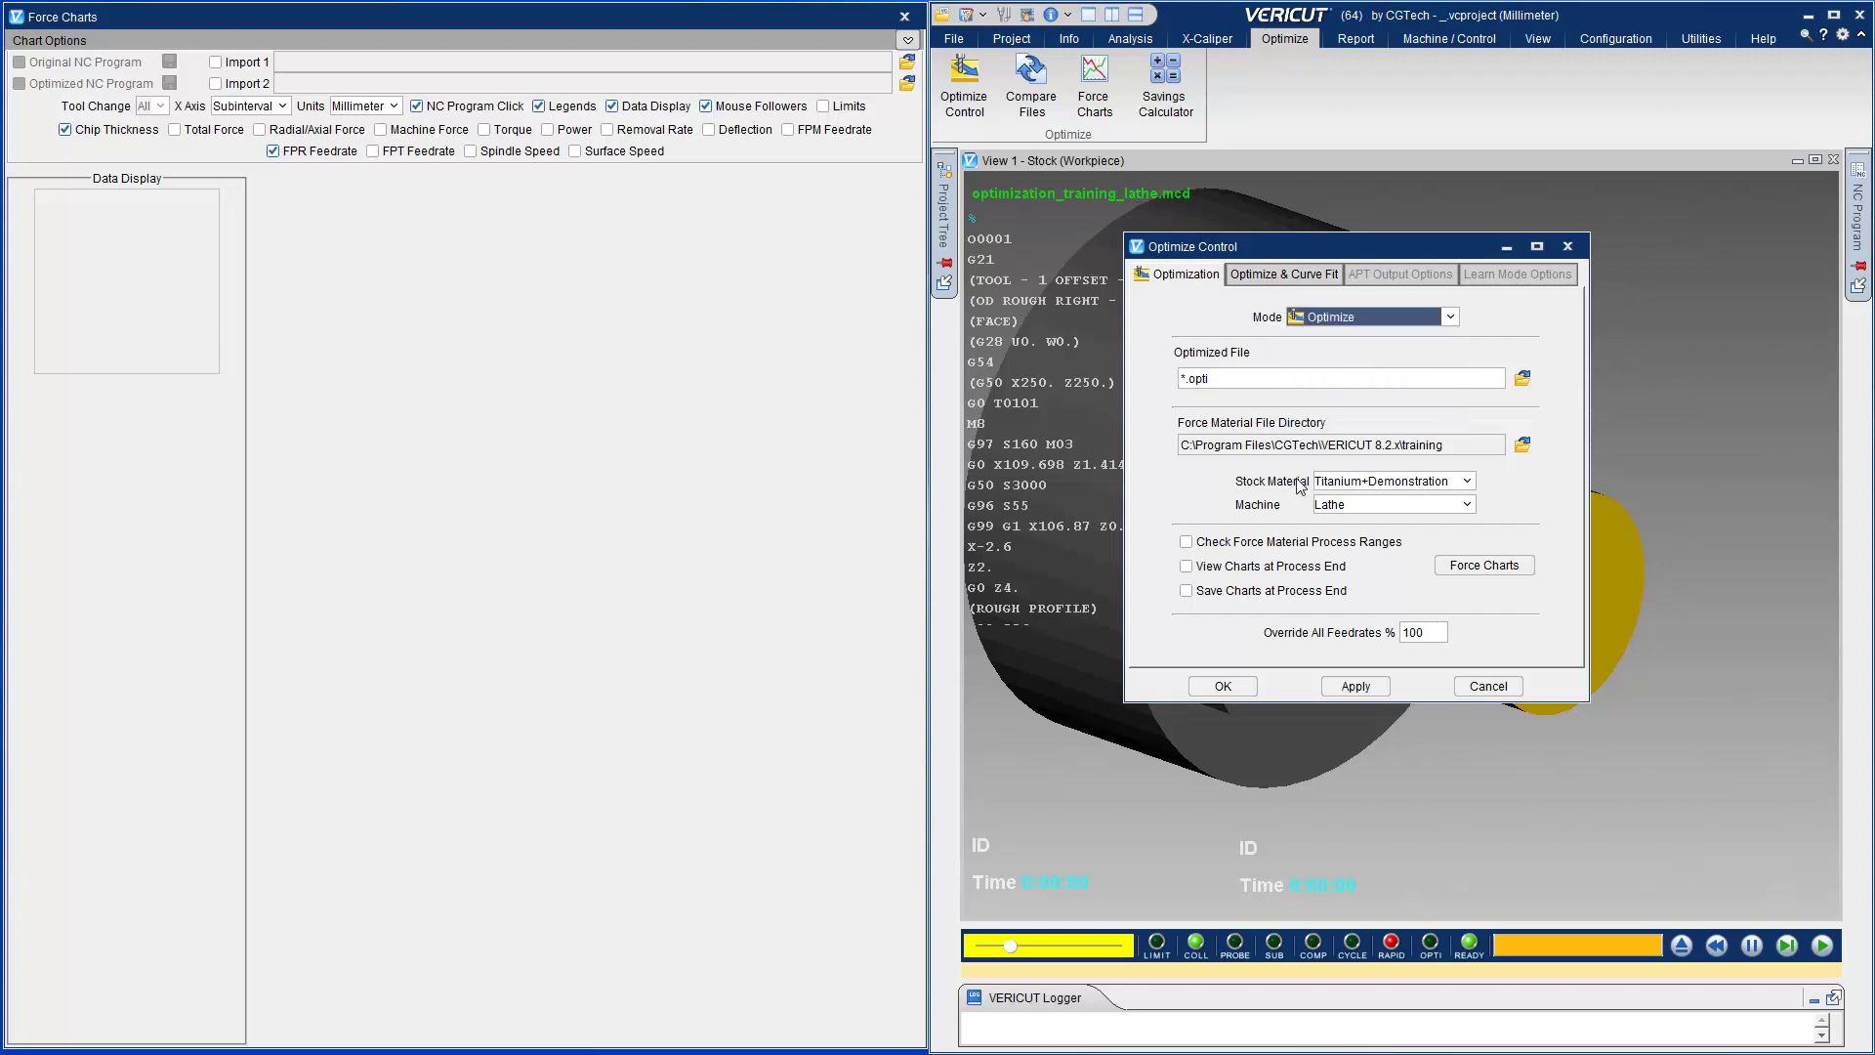
click(1222, 688)
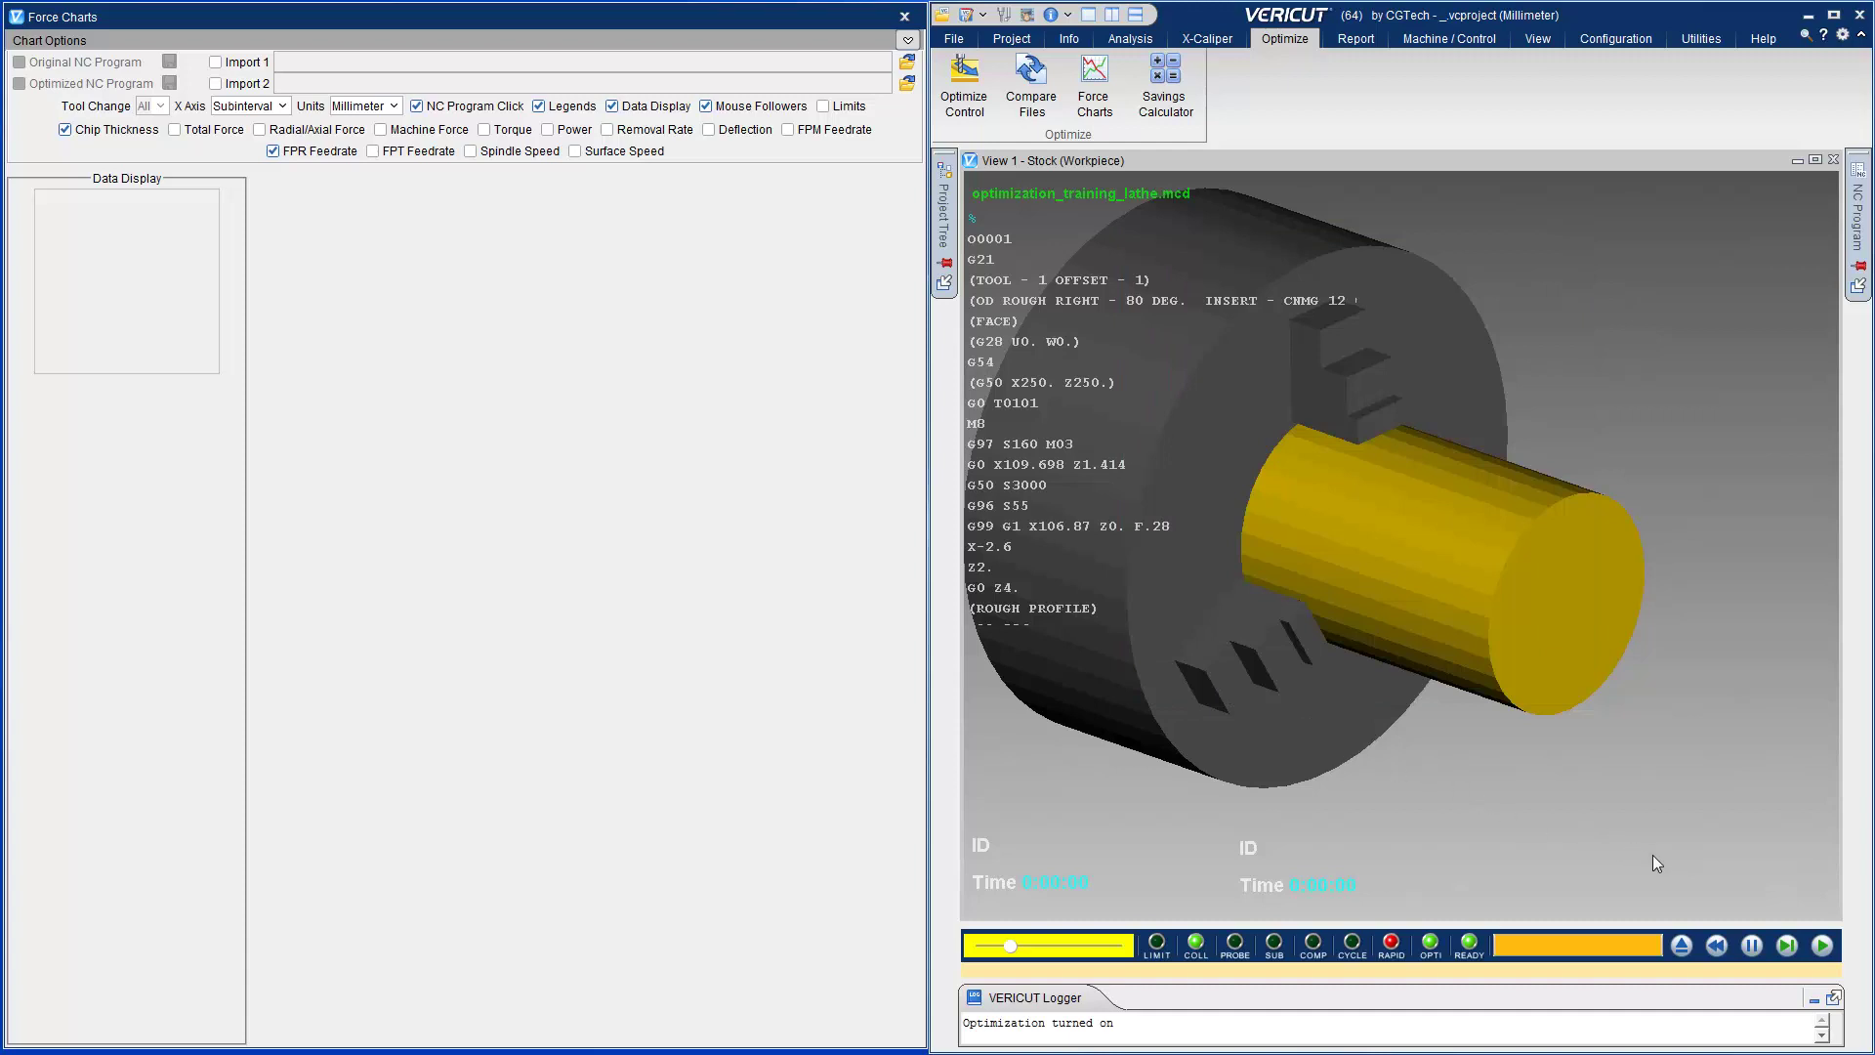
click(1825, 946)
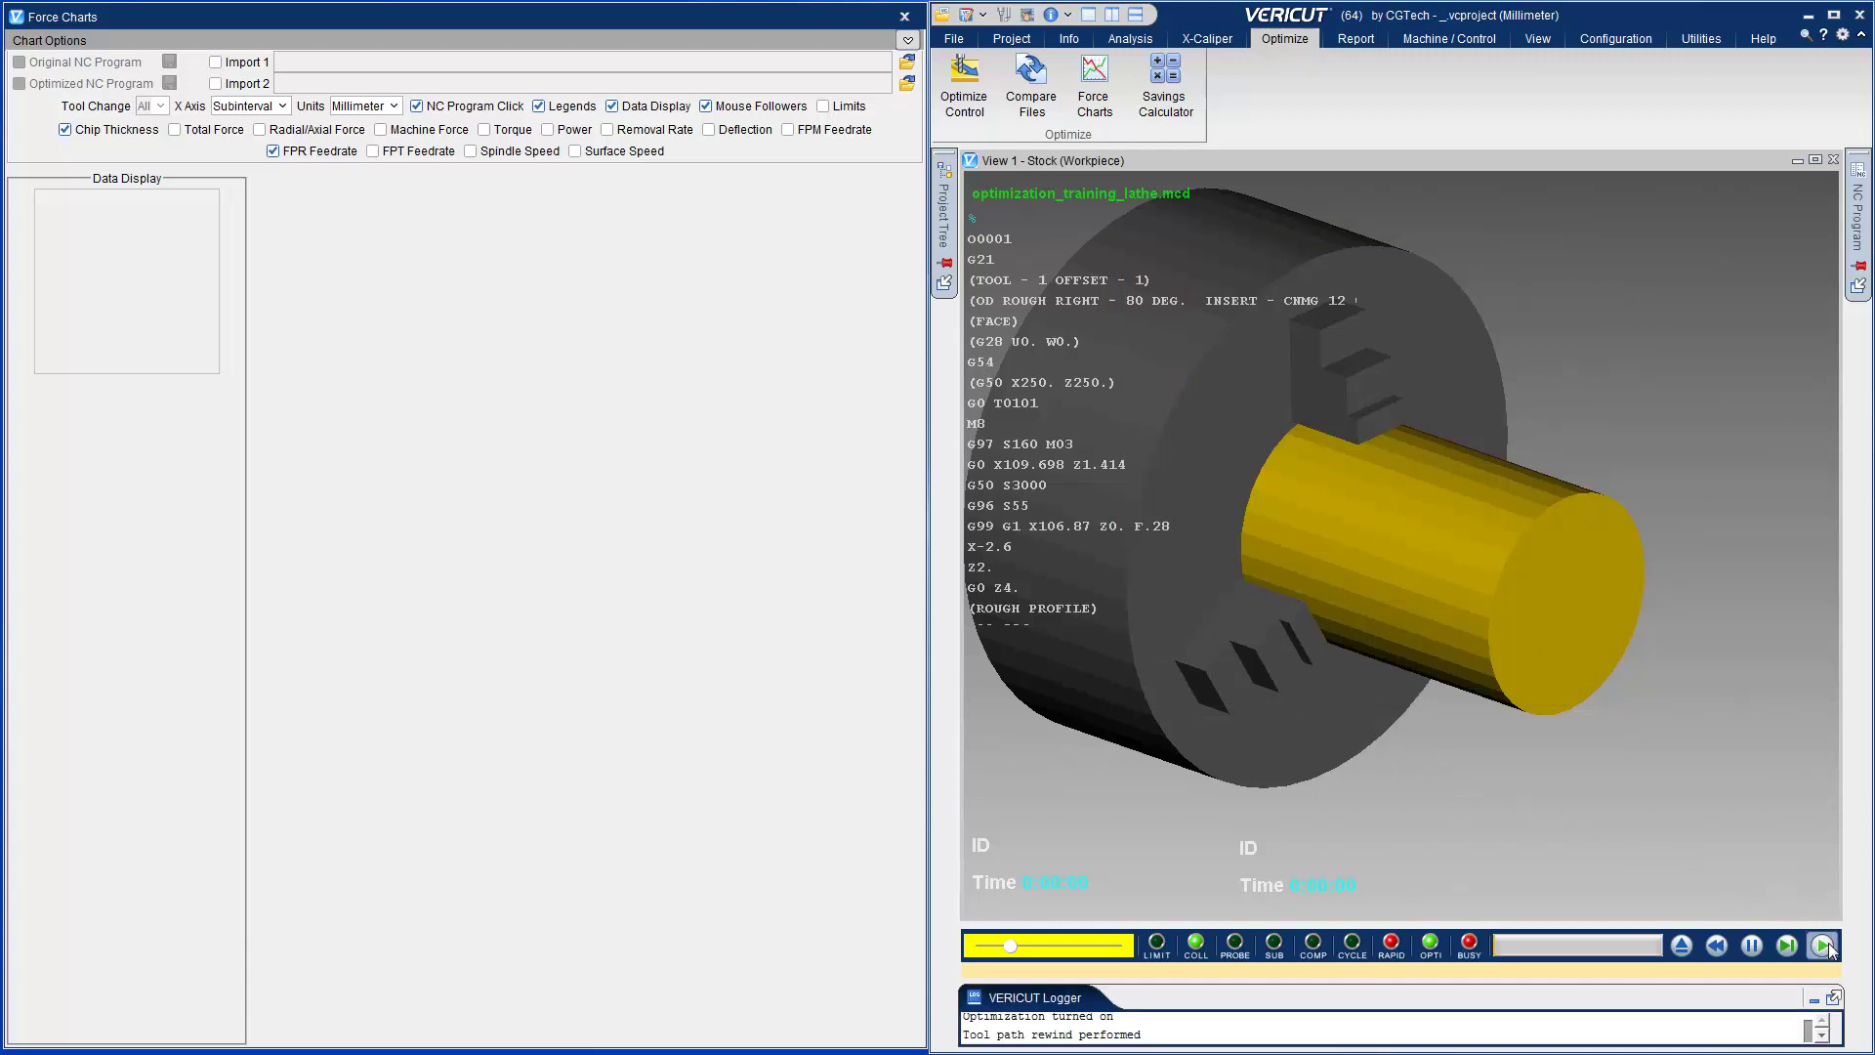
click(1830, 950)
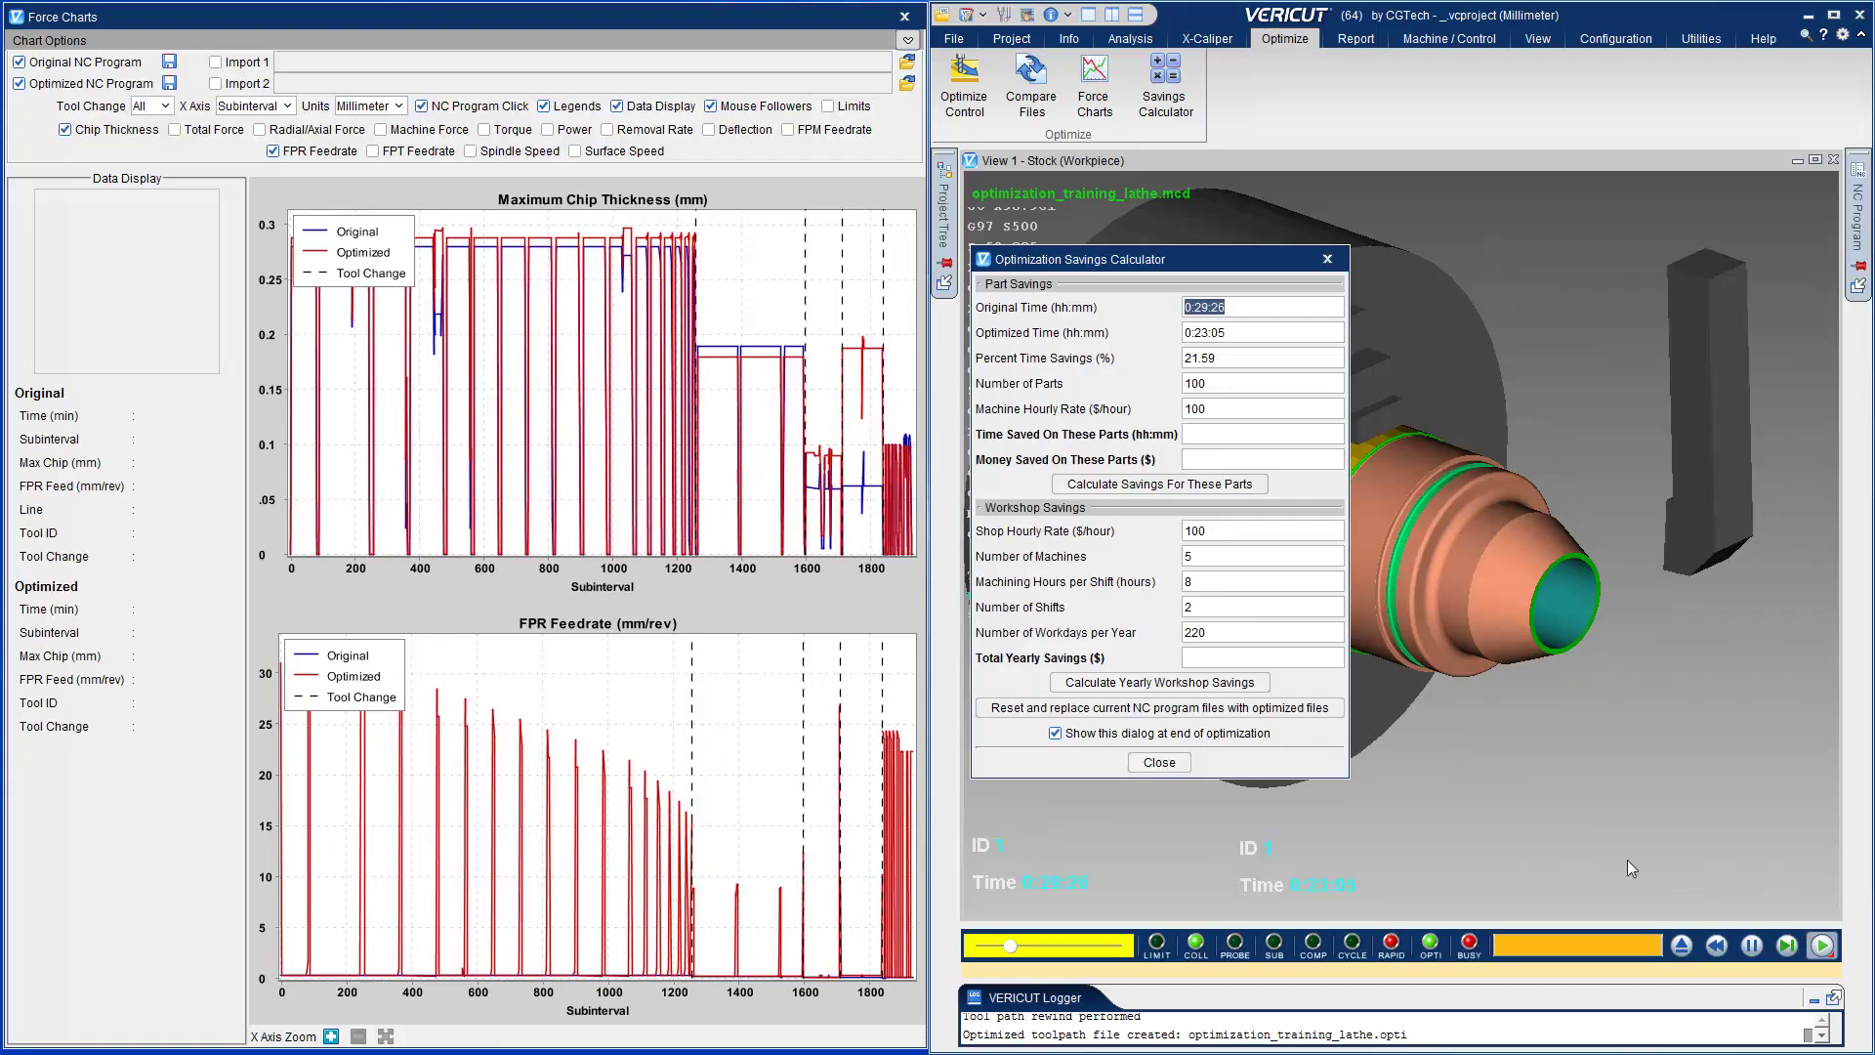
Close the Savings Calculator and open a force chart point's tool in Tool Manager.
click(1158, 762)
mouse_move(566, 246)
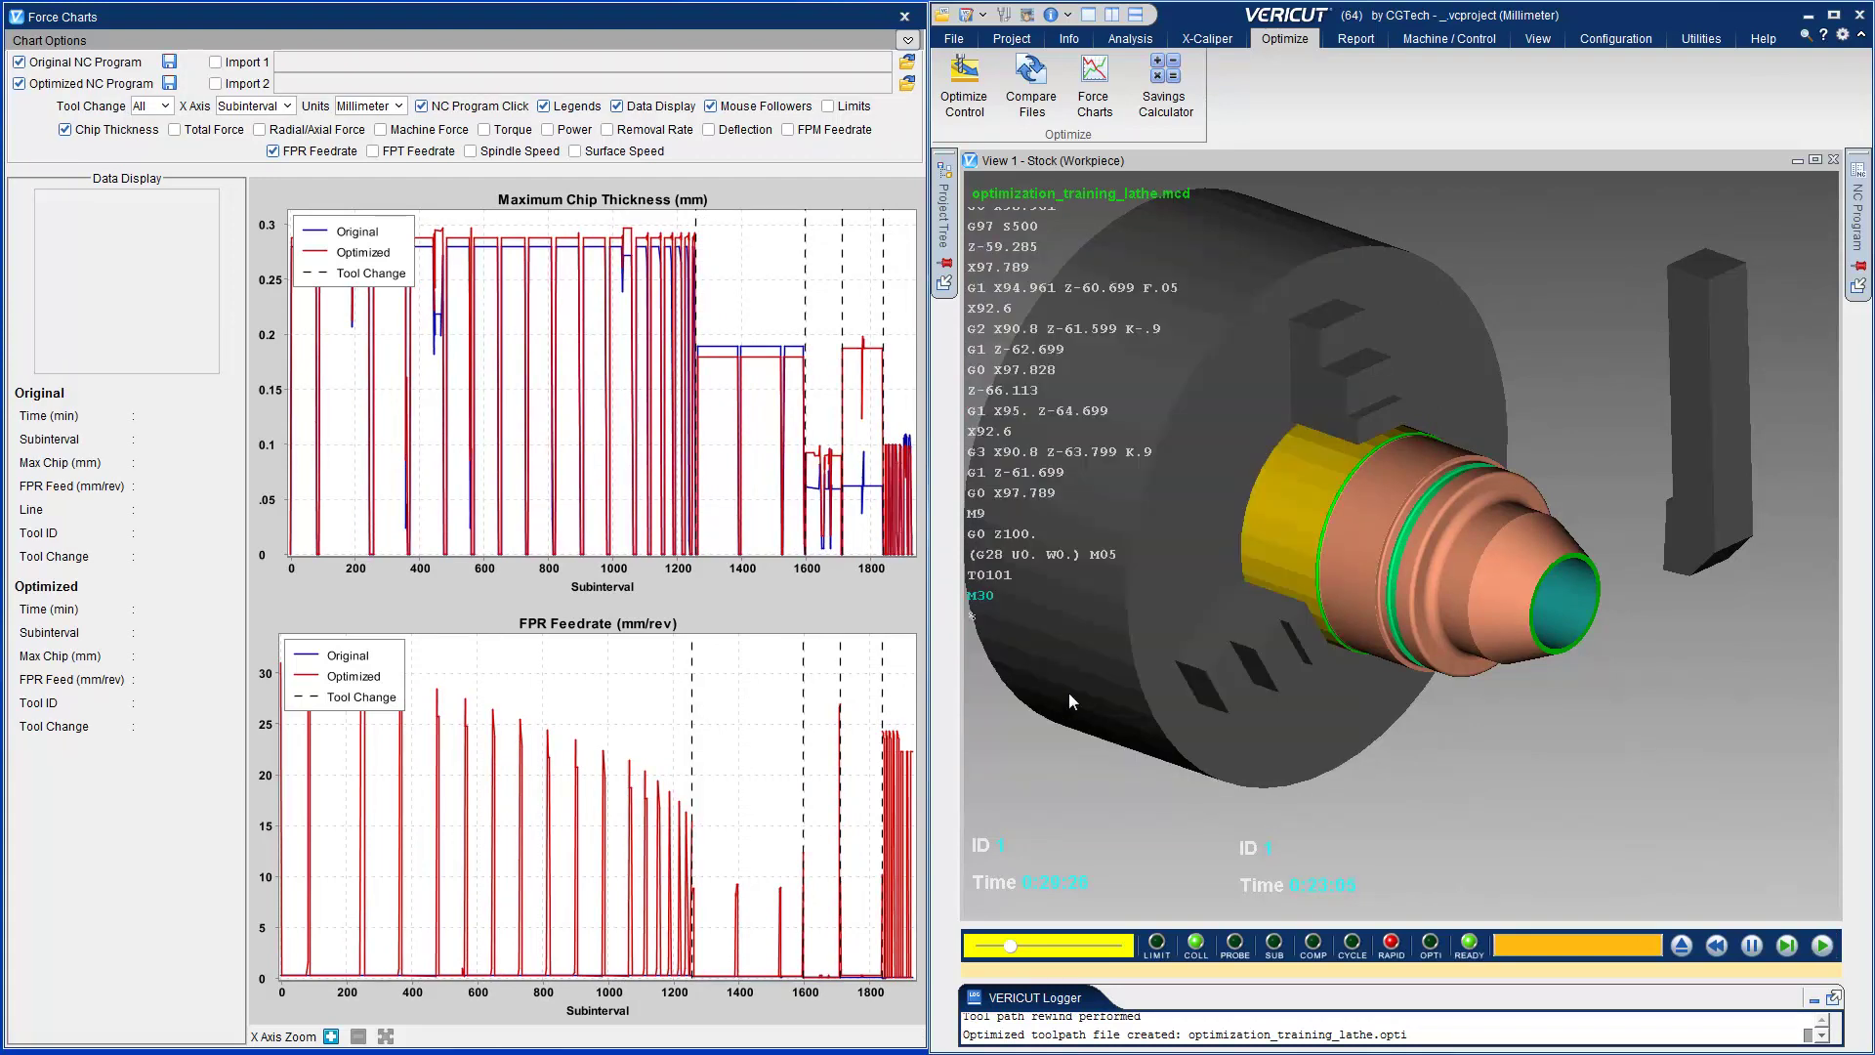
right_click(568, 252)
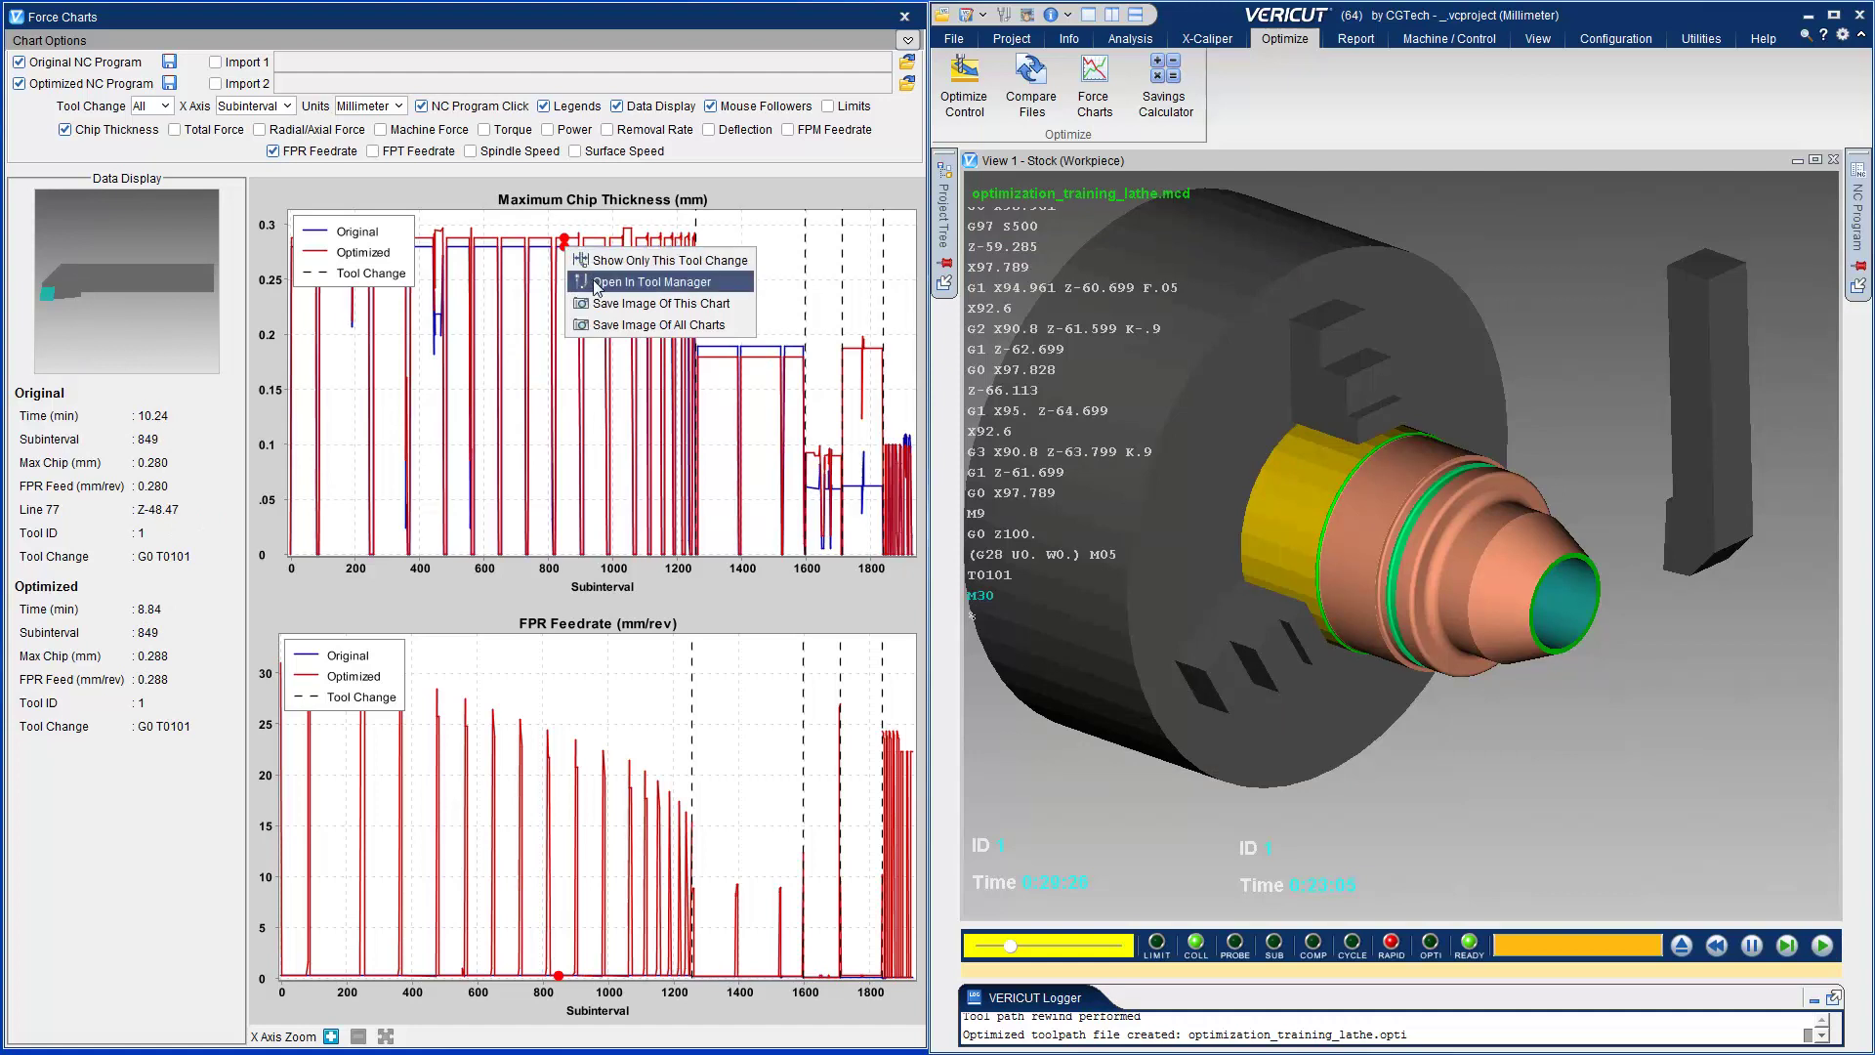
click(651, 282)
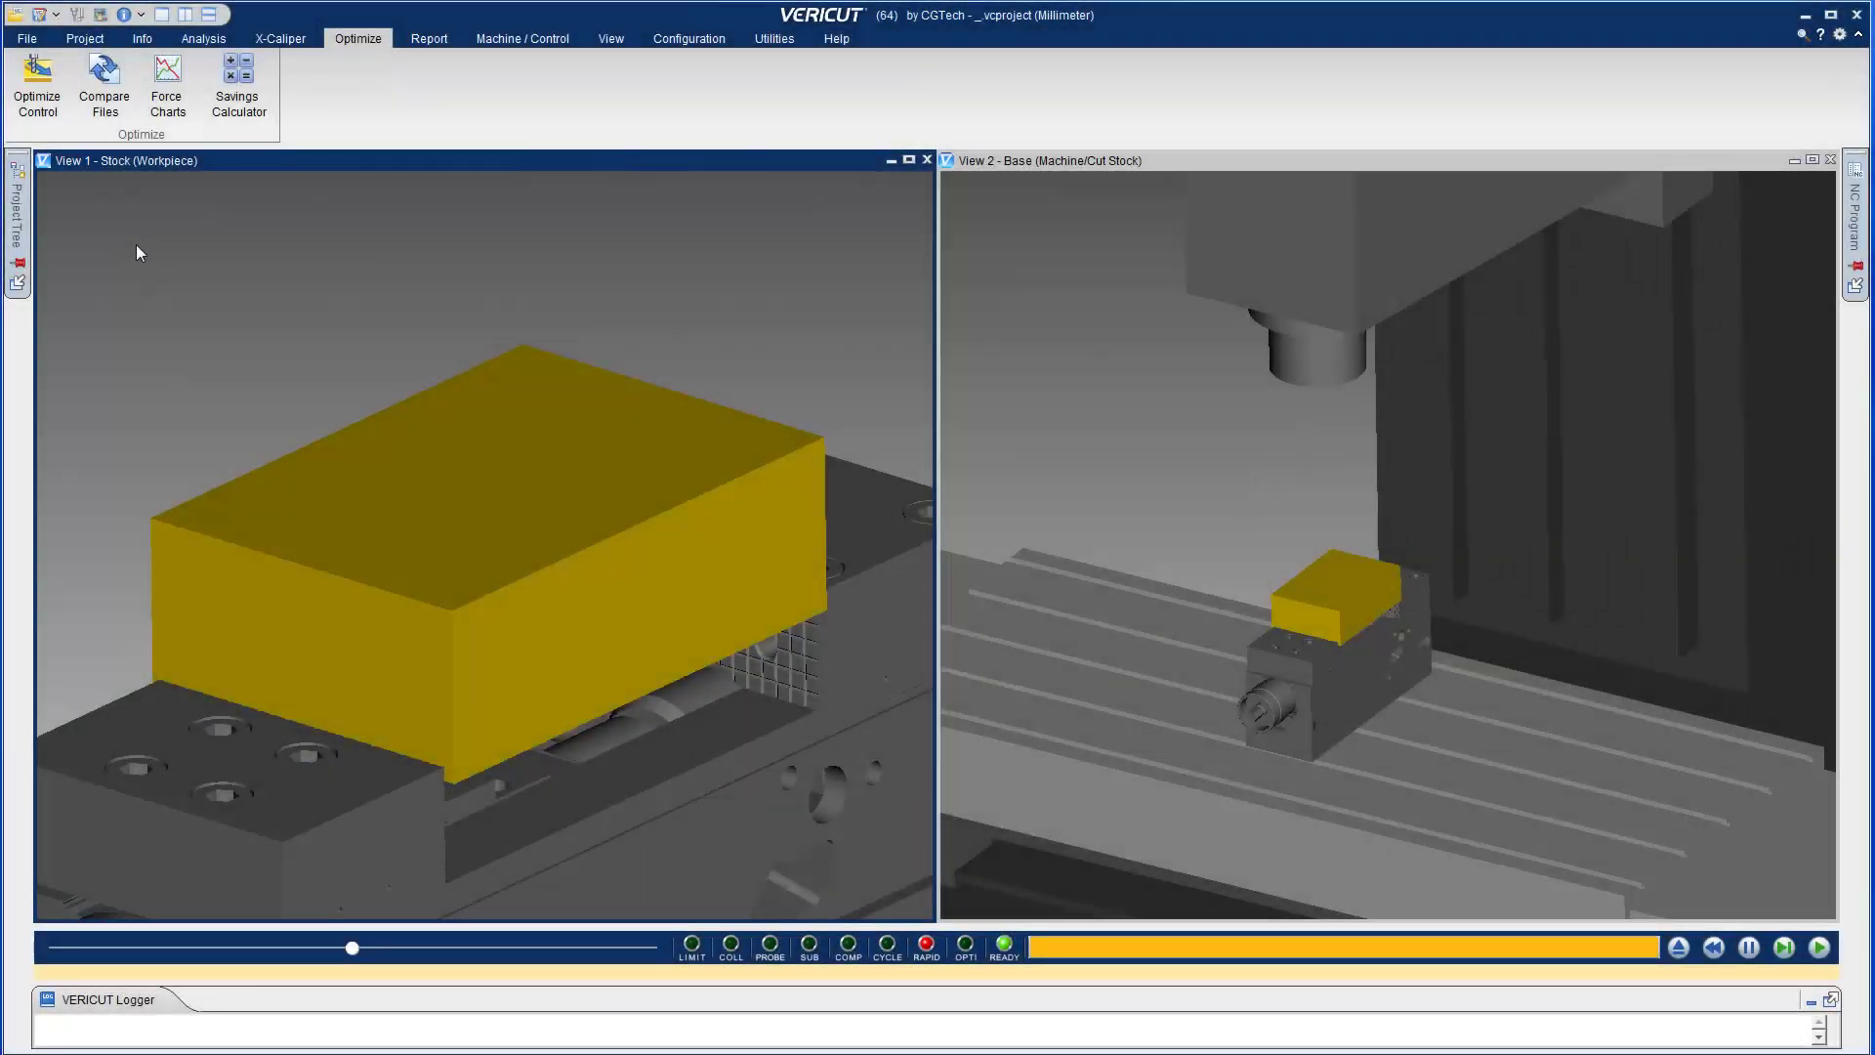
Set the milling project's Optimize Control mode to Optimize and confirm with OK.
click(38, 85)
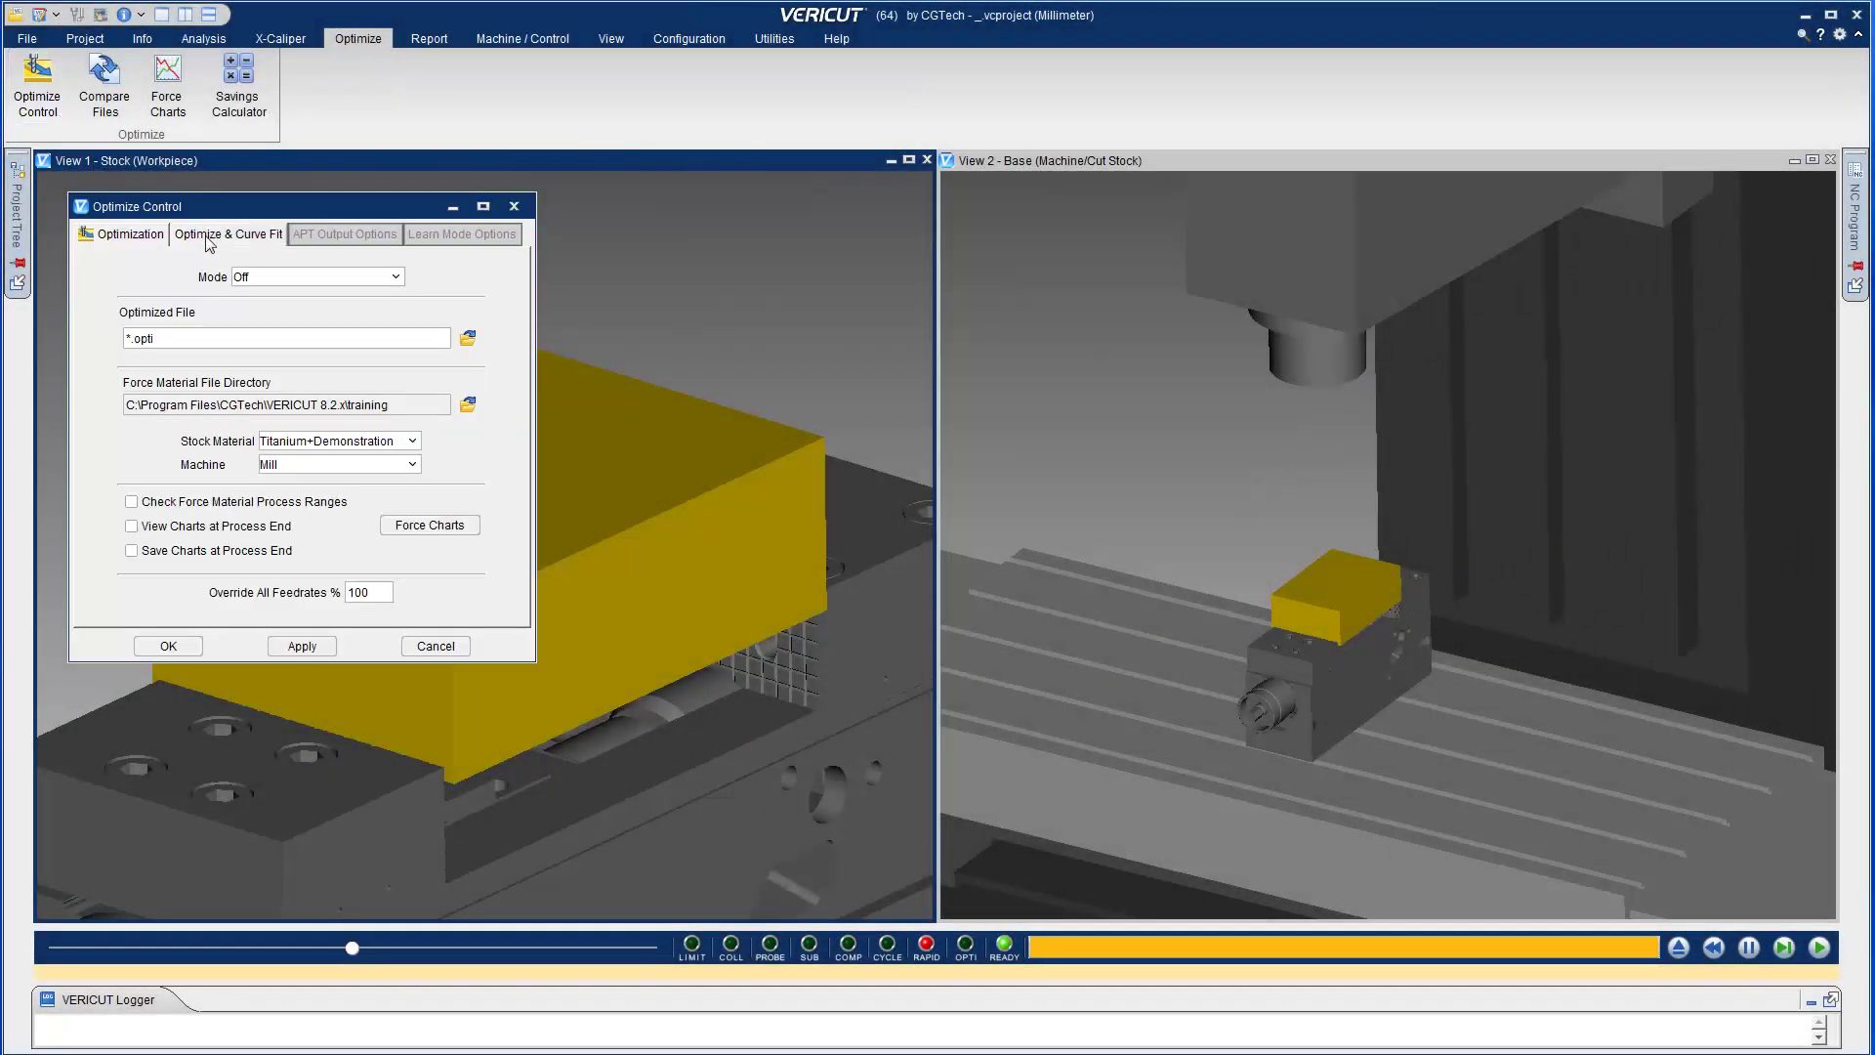
click(270, 277)
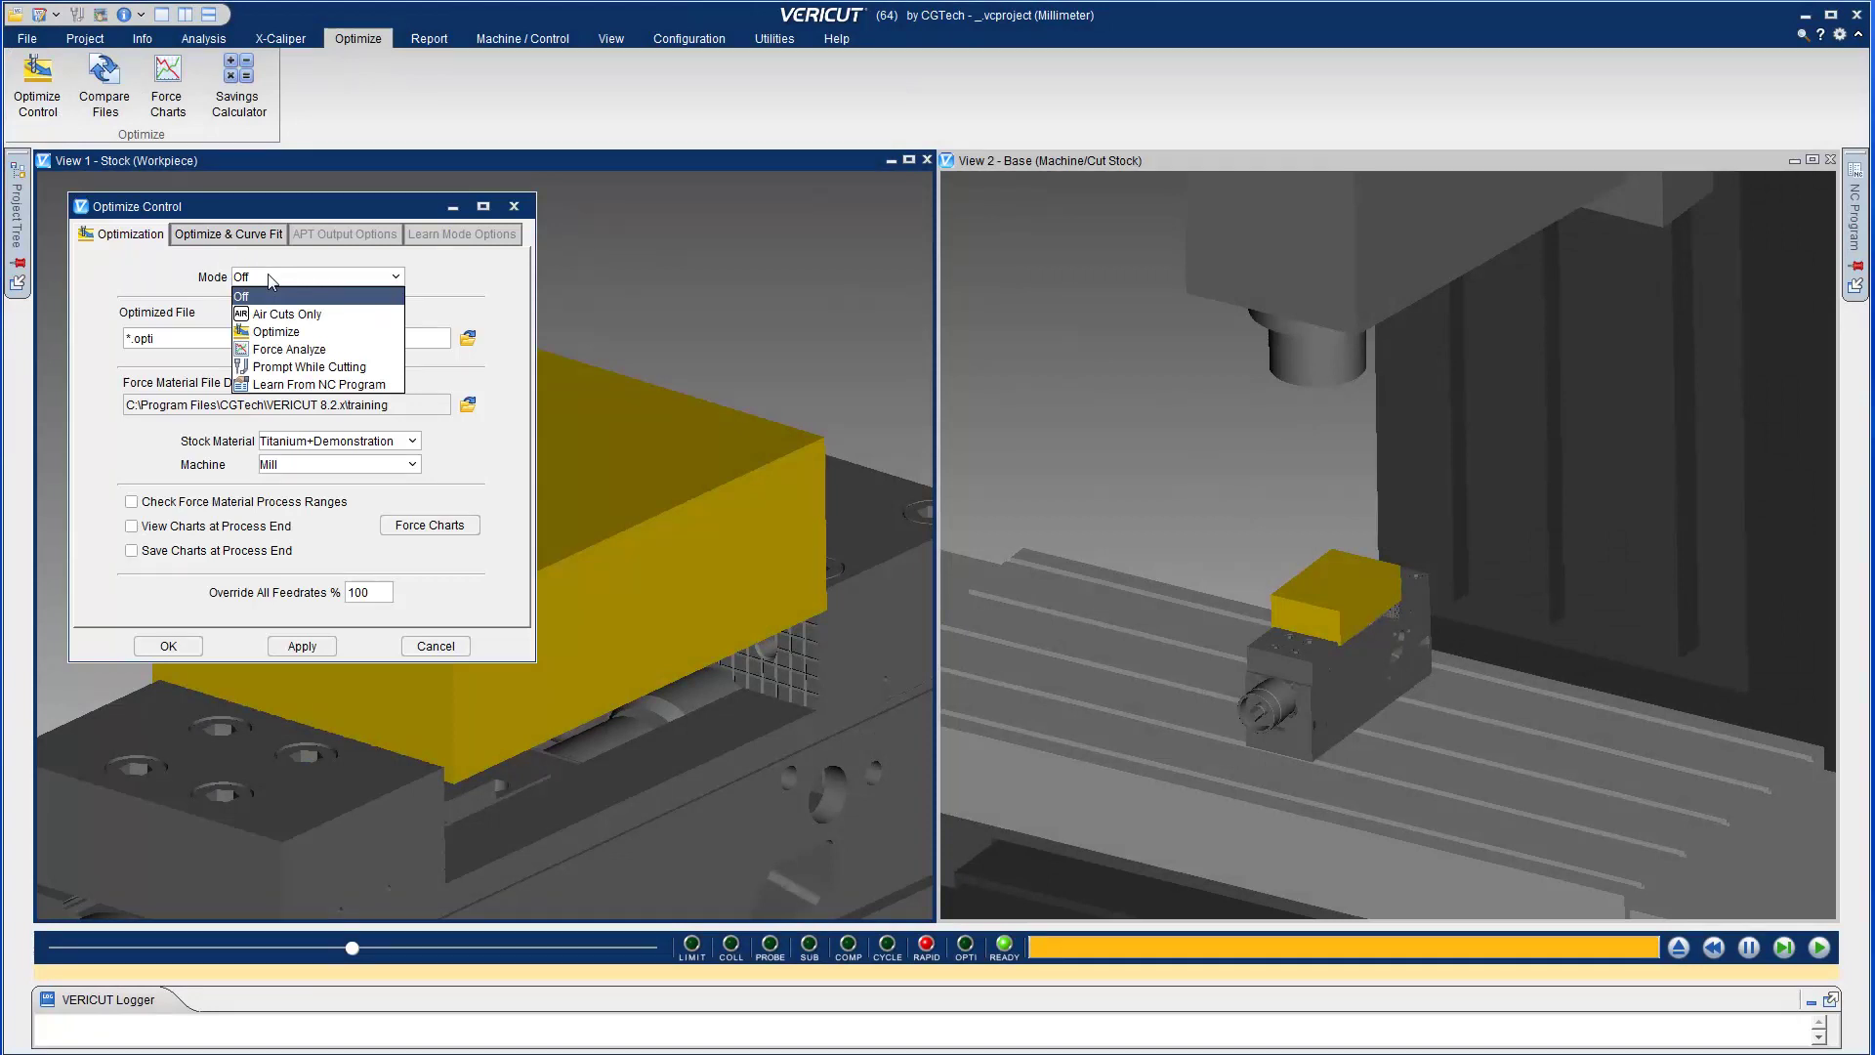
click(273, 334)
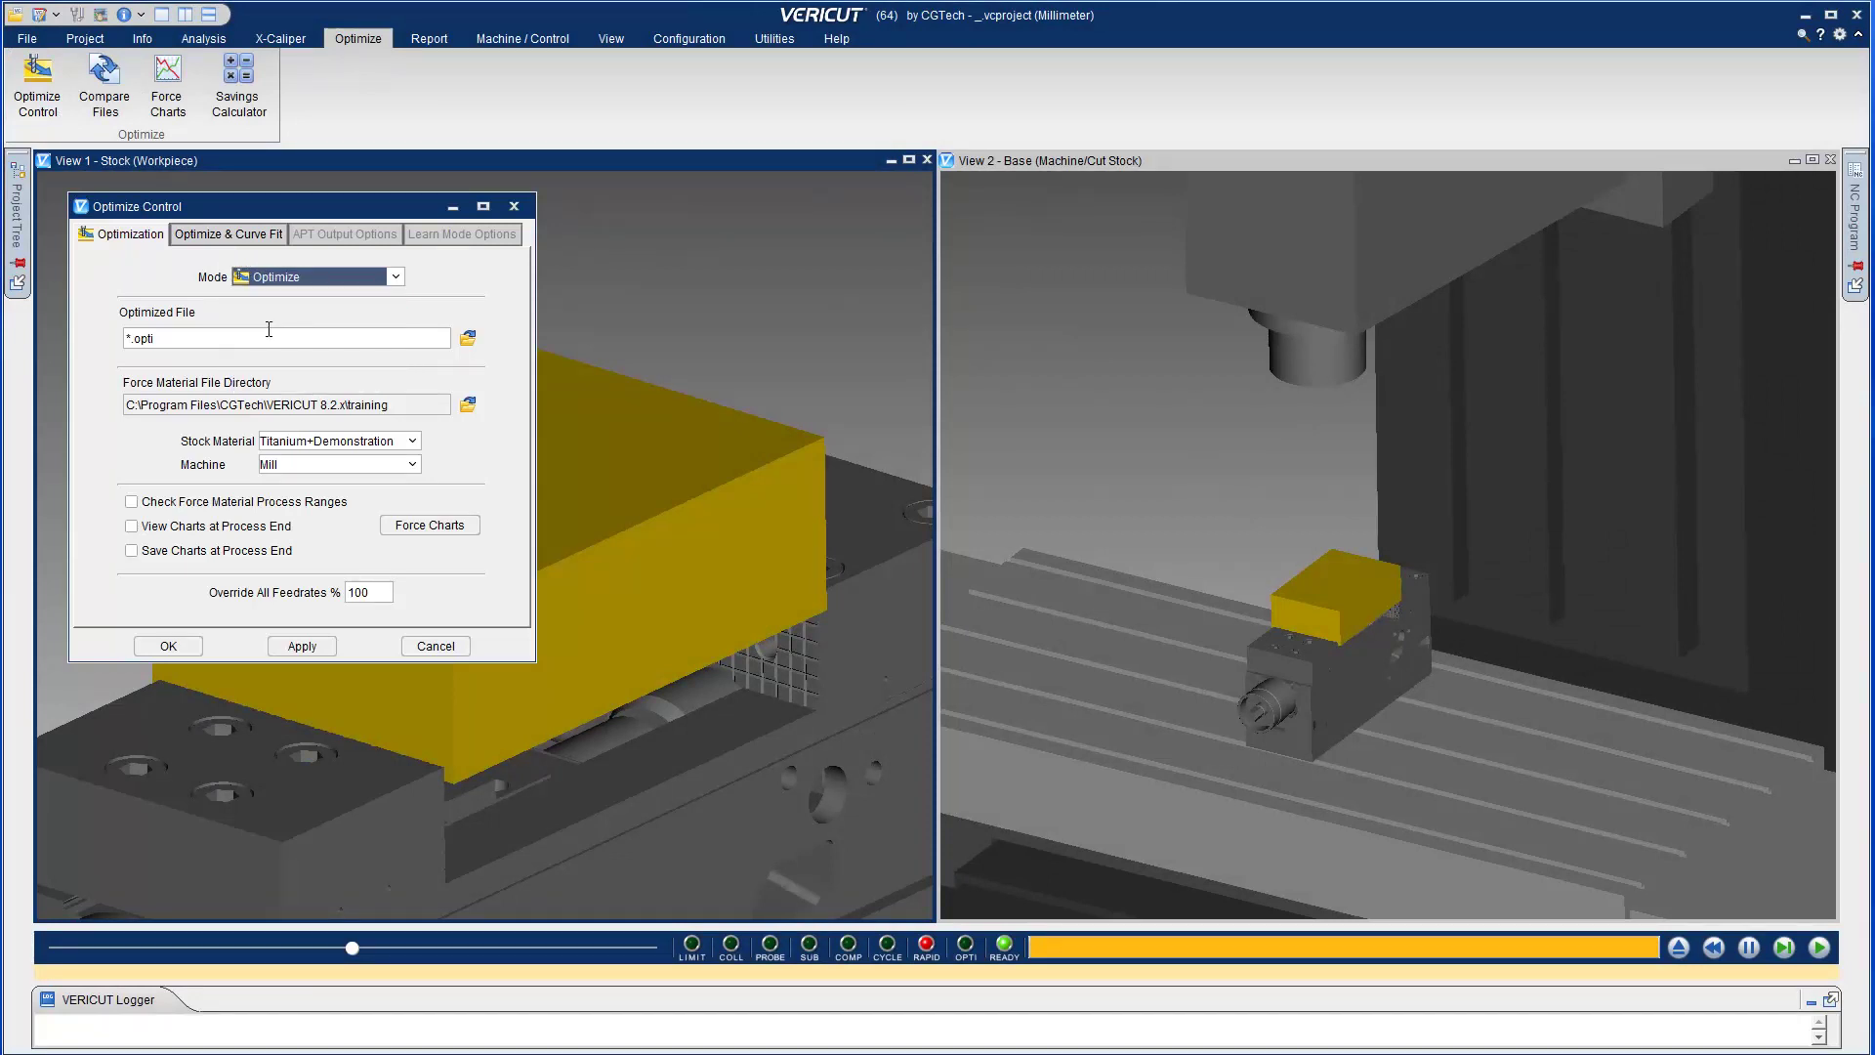
click(172, 646)
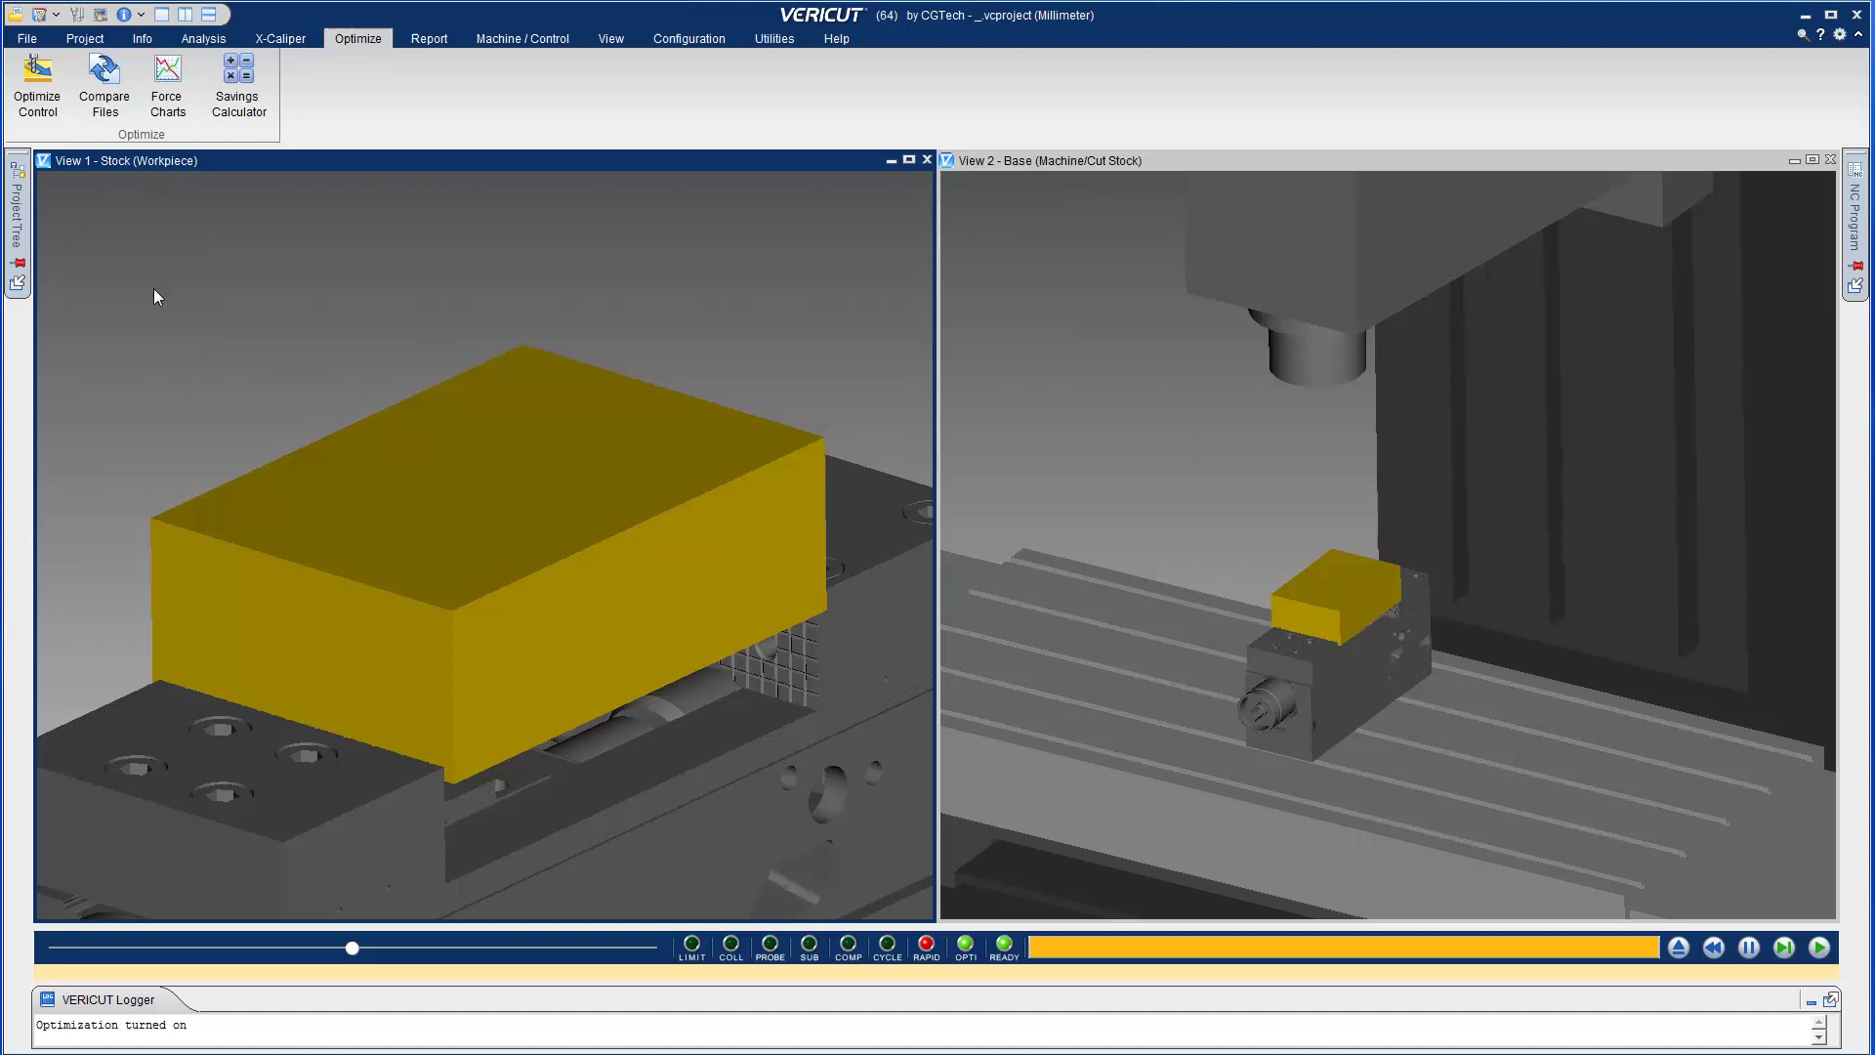
In Tool Manager, show tool T46's Optimization tab and list its Optimization Method choices.
click(83, 15)
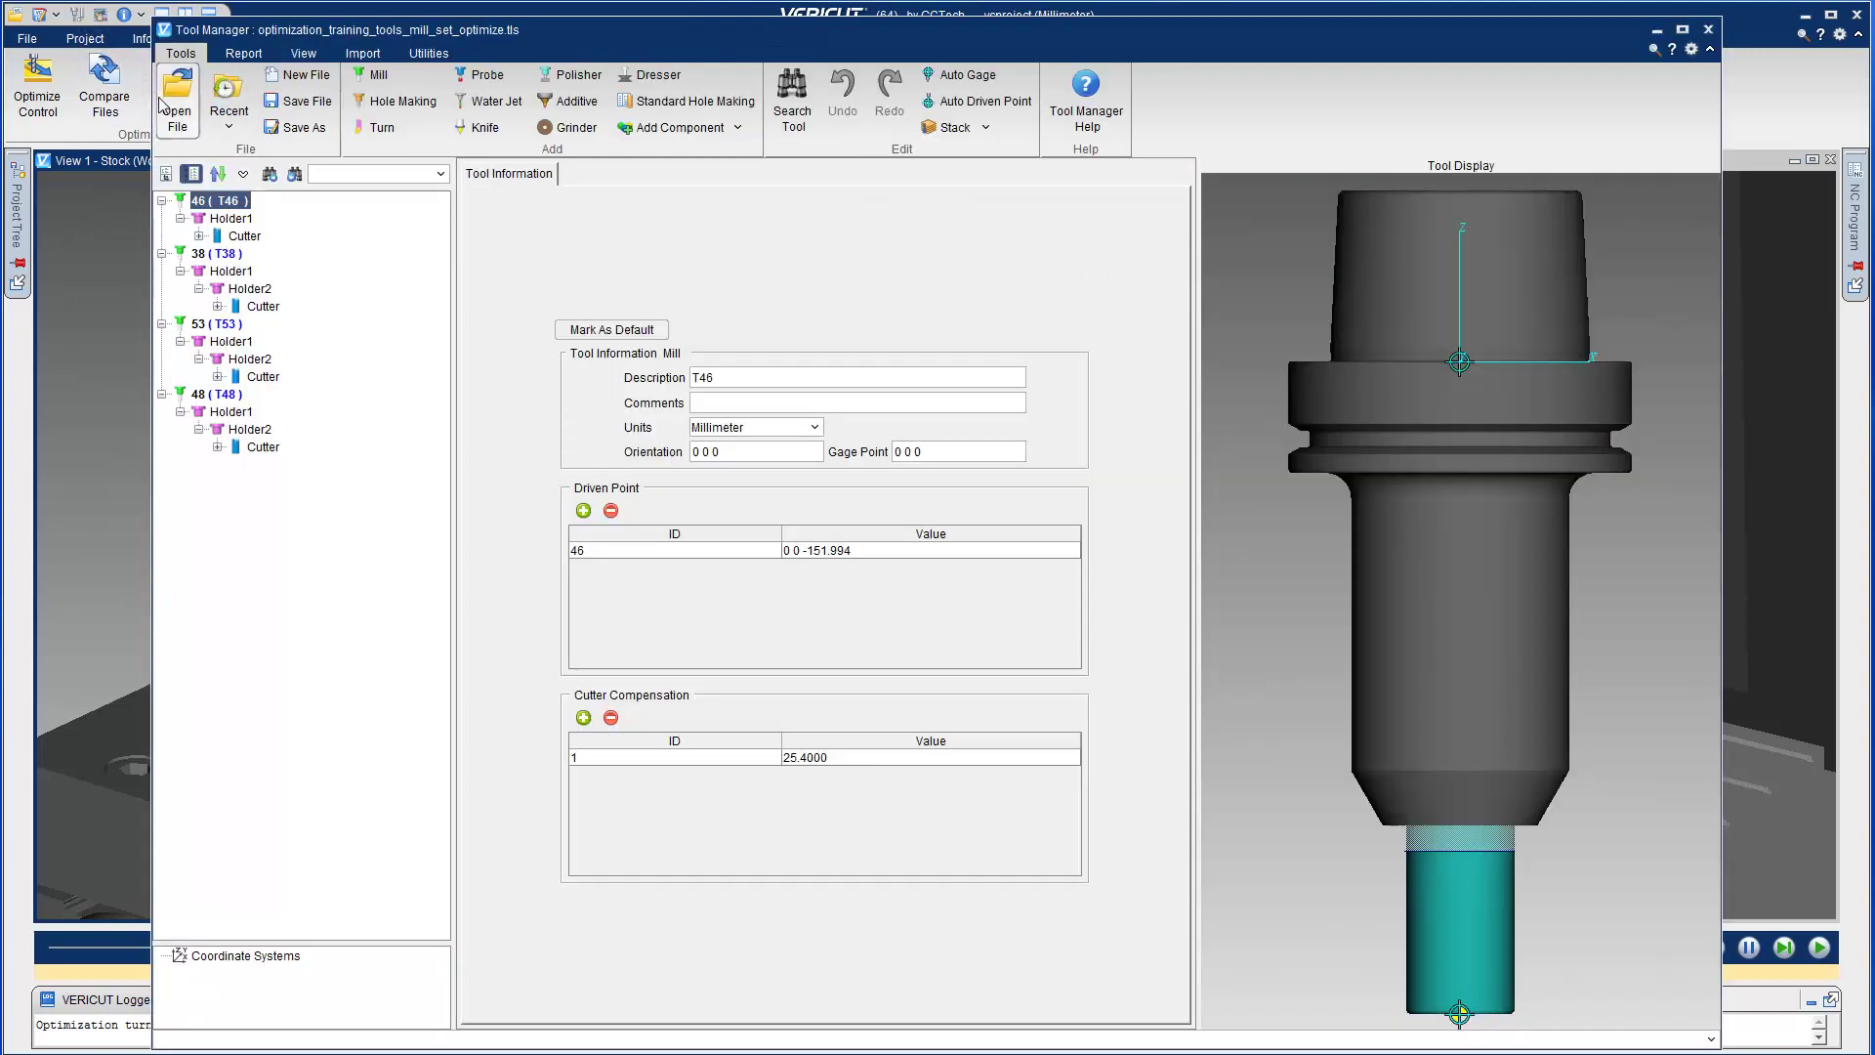
click(200, 236)
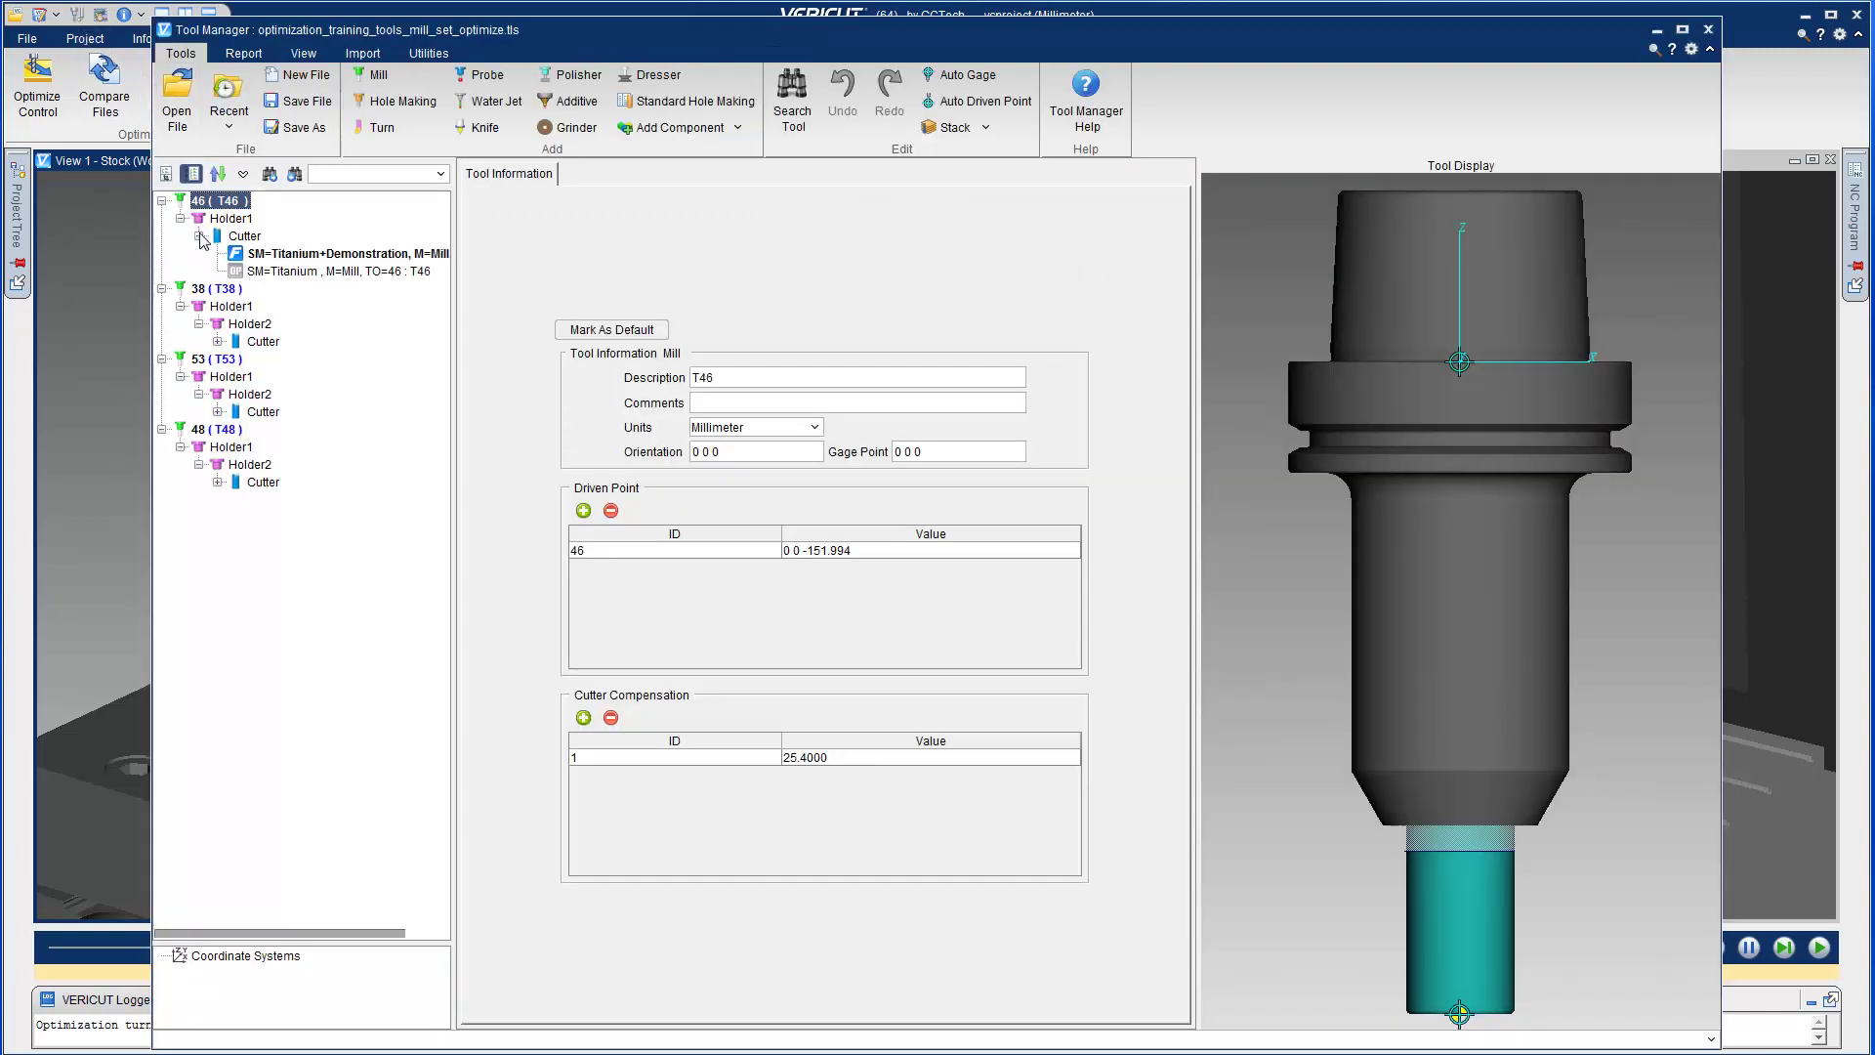
click(280, 256)
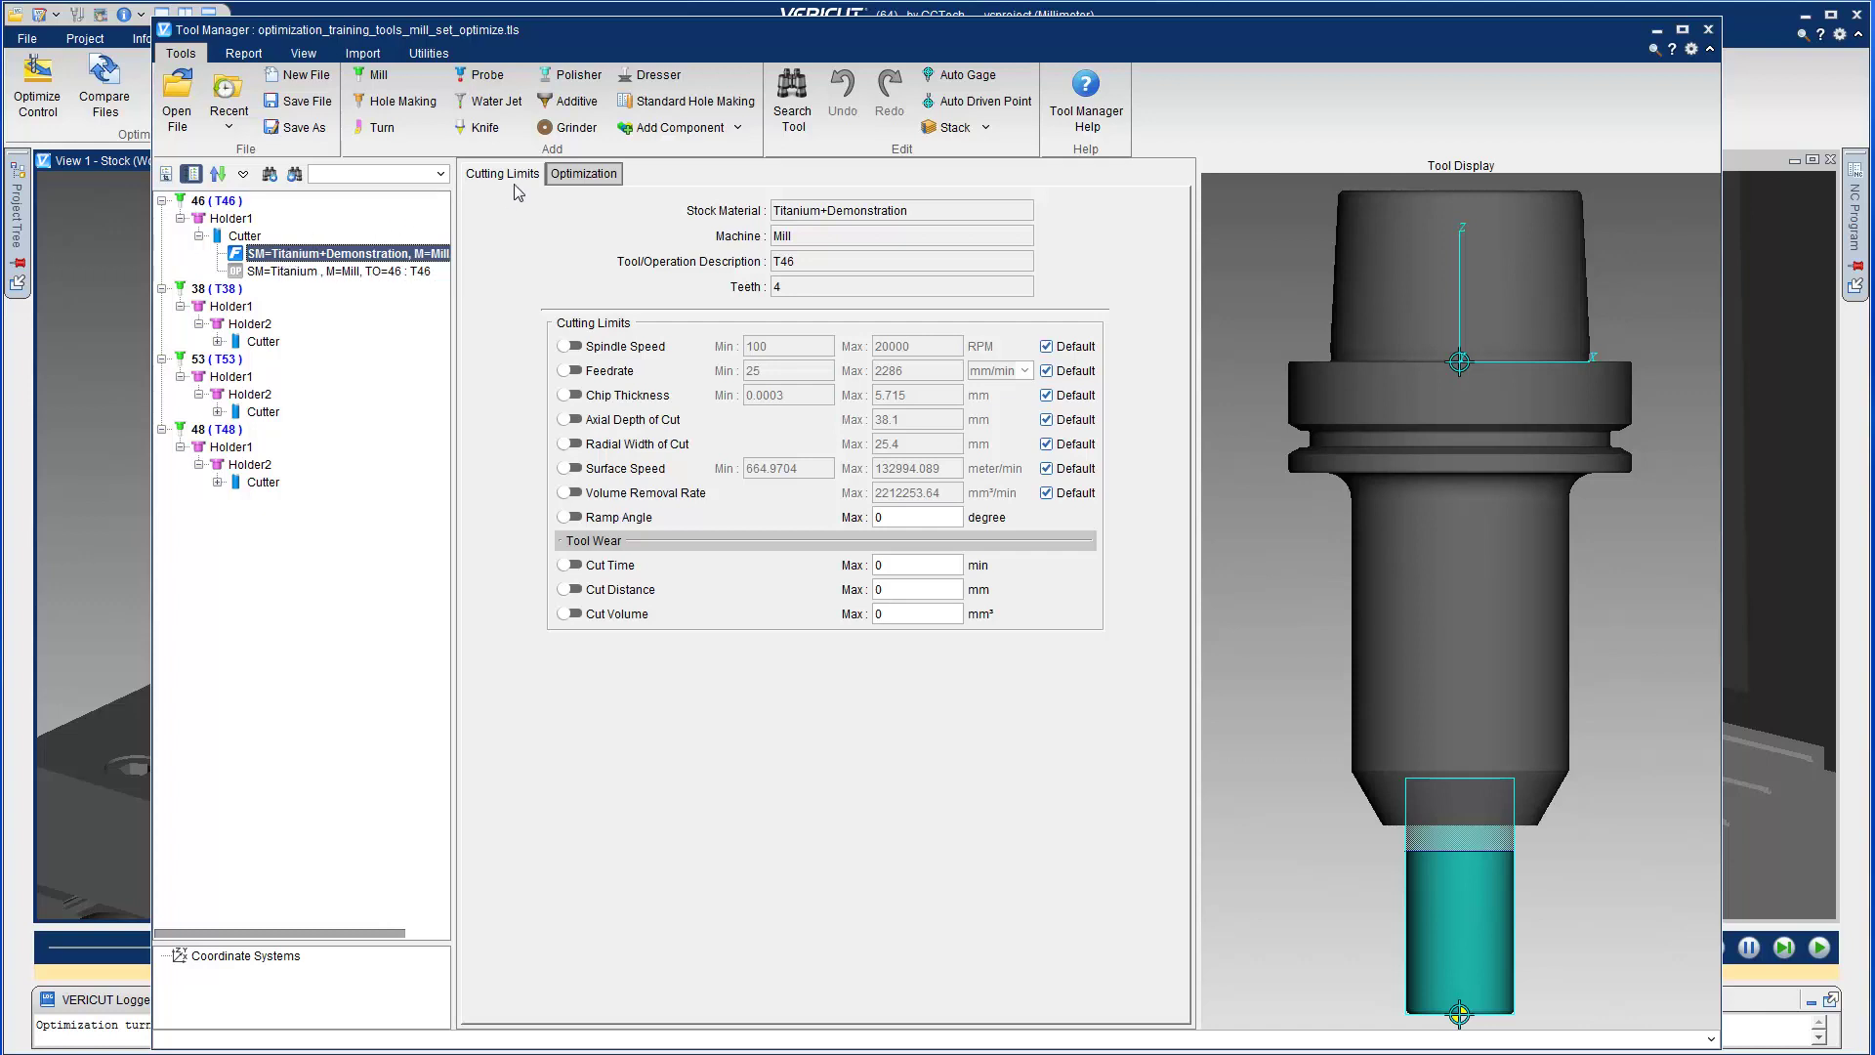
click(582, 173)
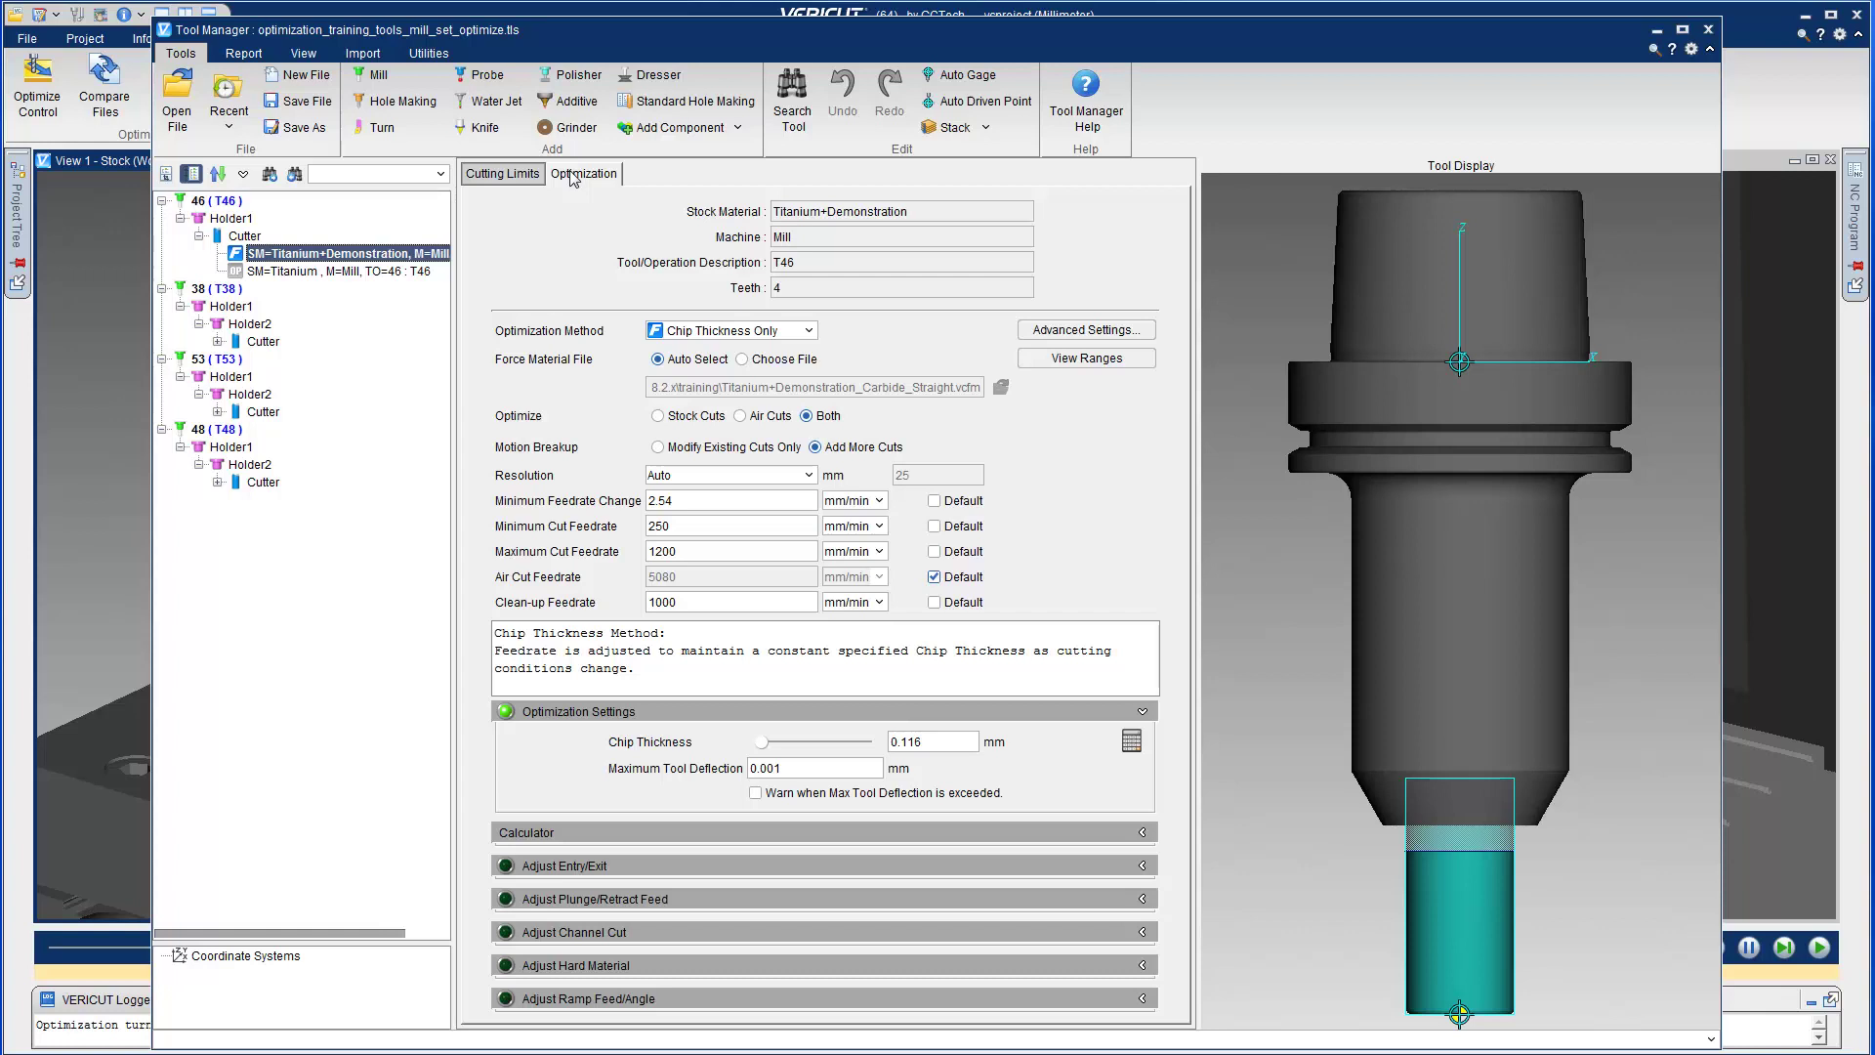
click(808, 332)
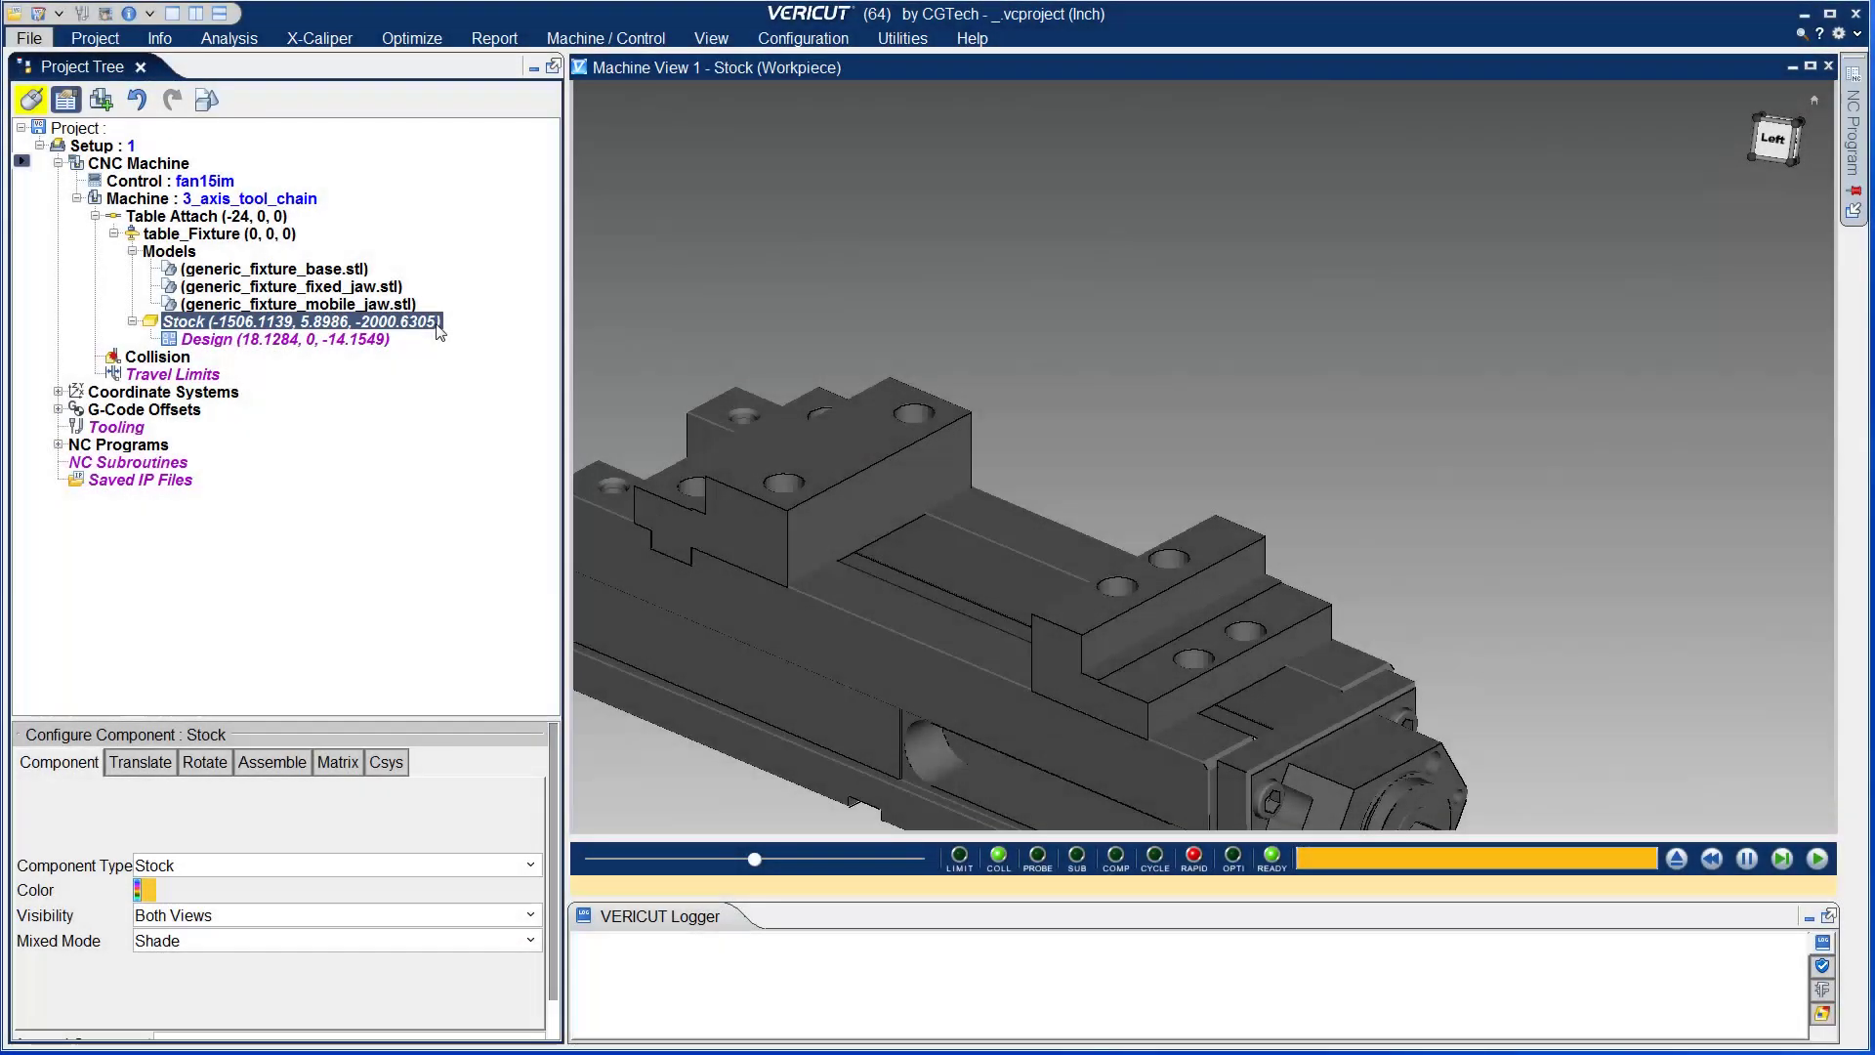
Load the part STL as a model file and drag it under Design.
right_click(436, 323)
mouse_move(501, 526)
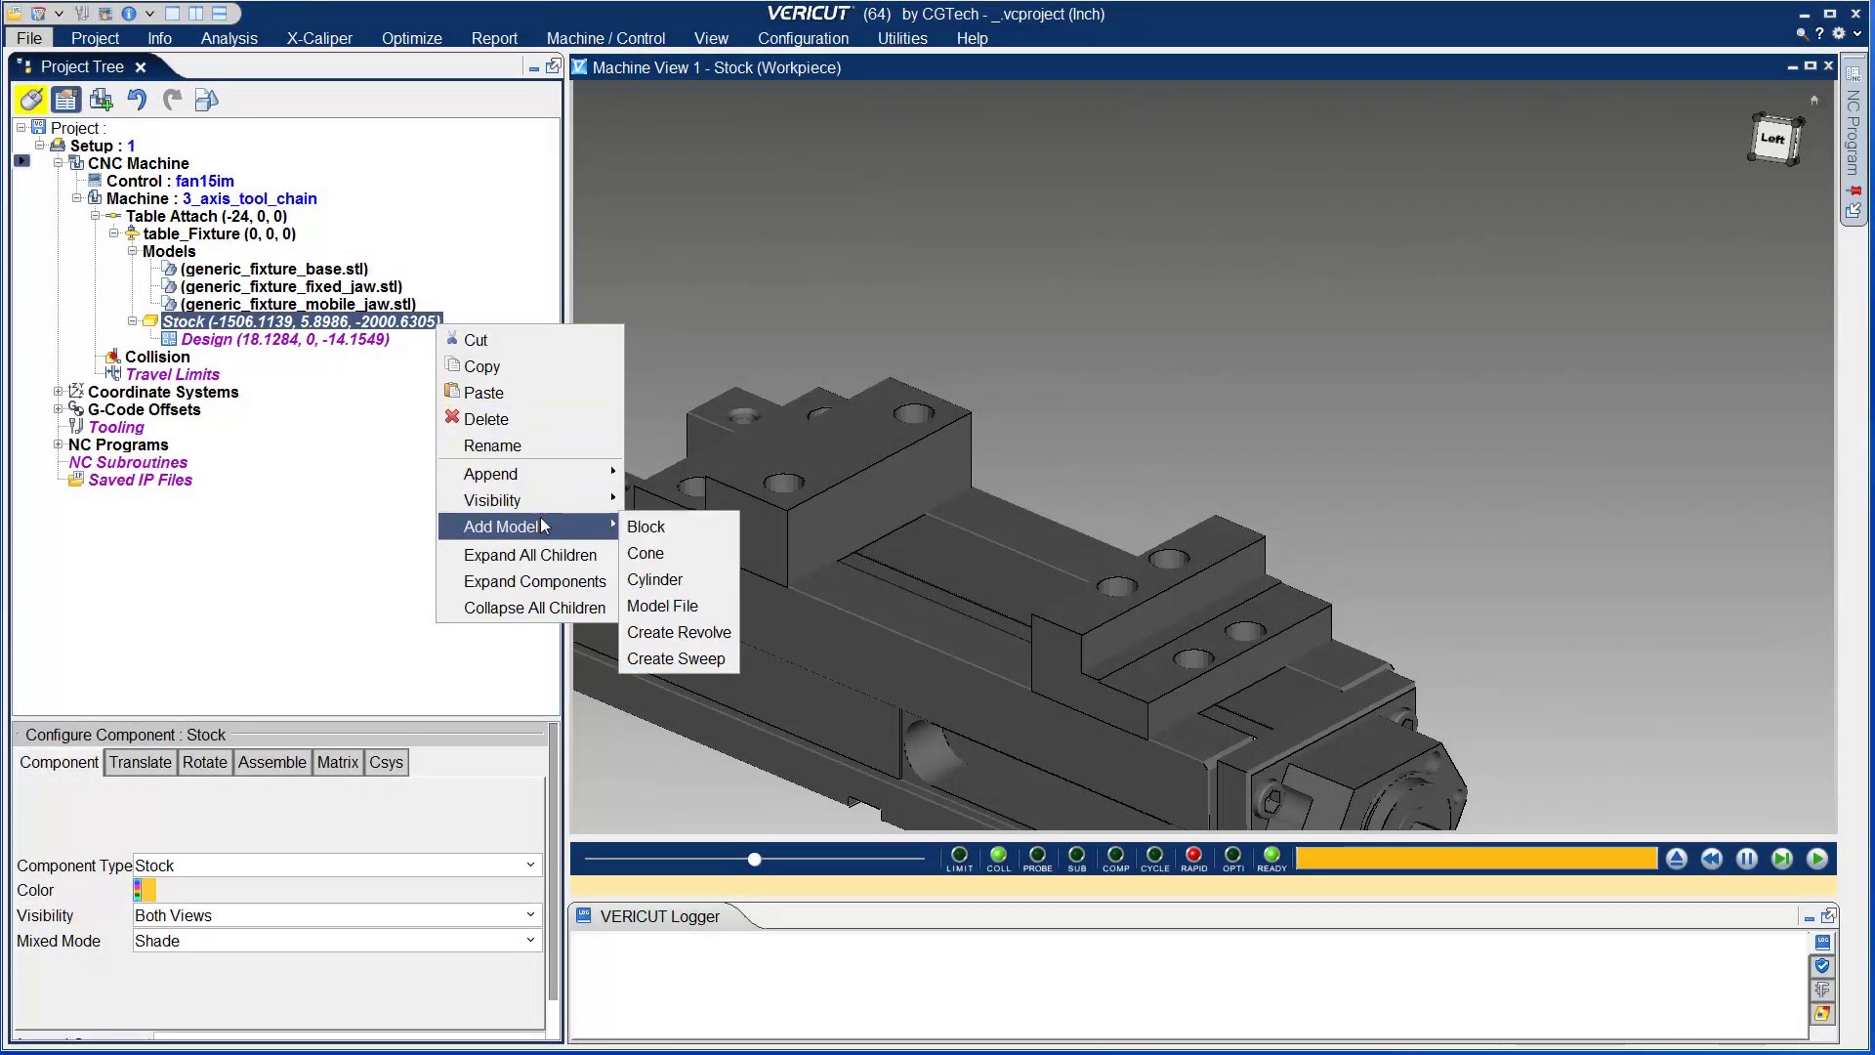
click(677, 606)
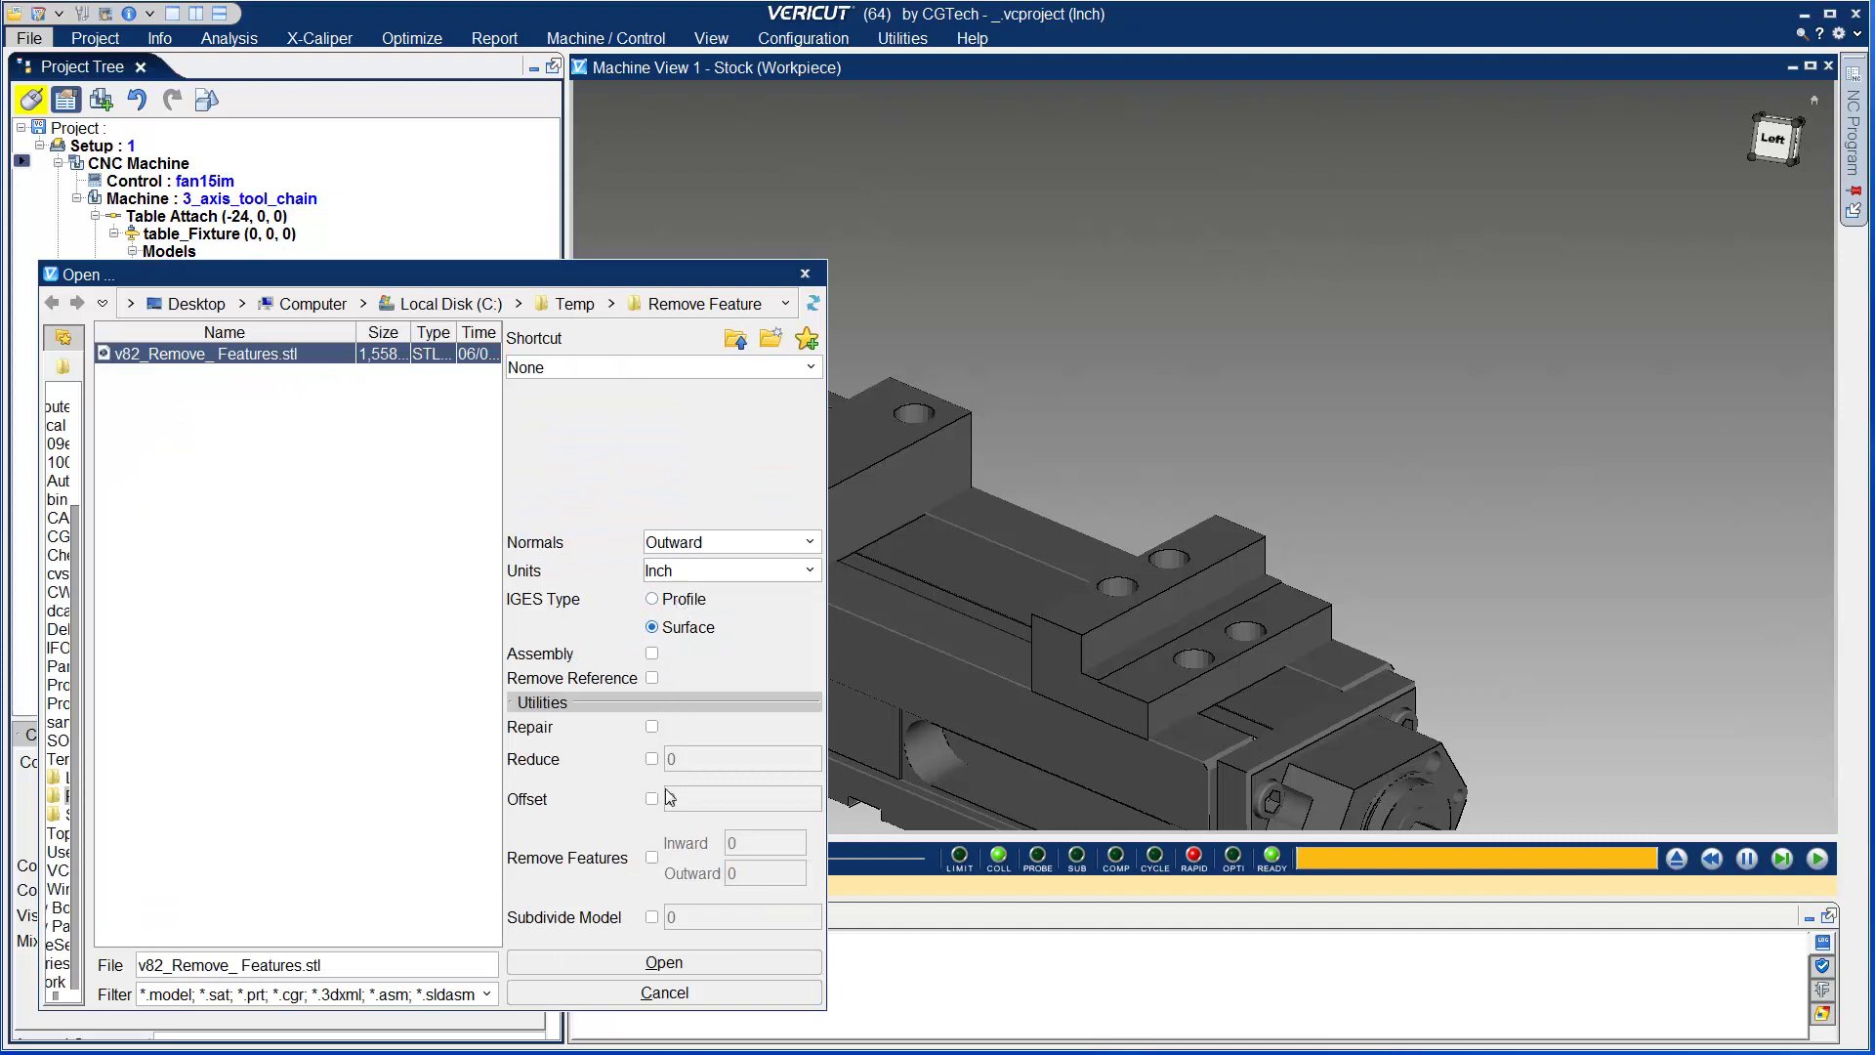
click(664, 963)
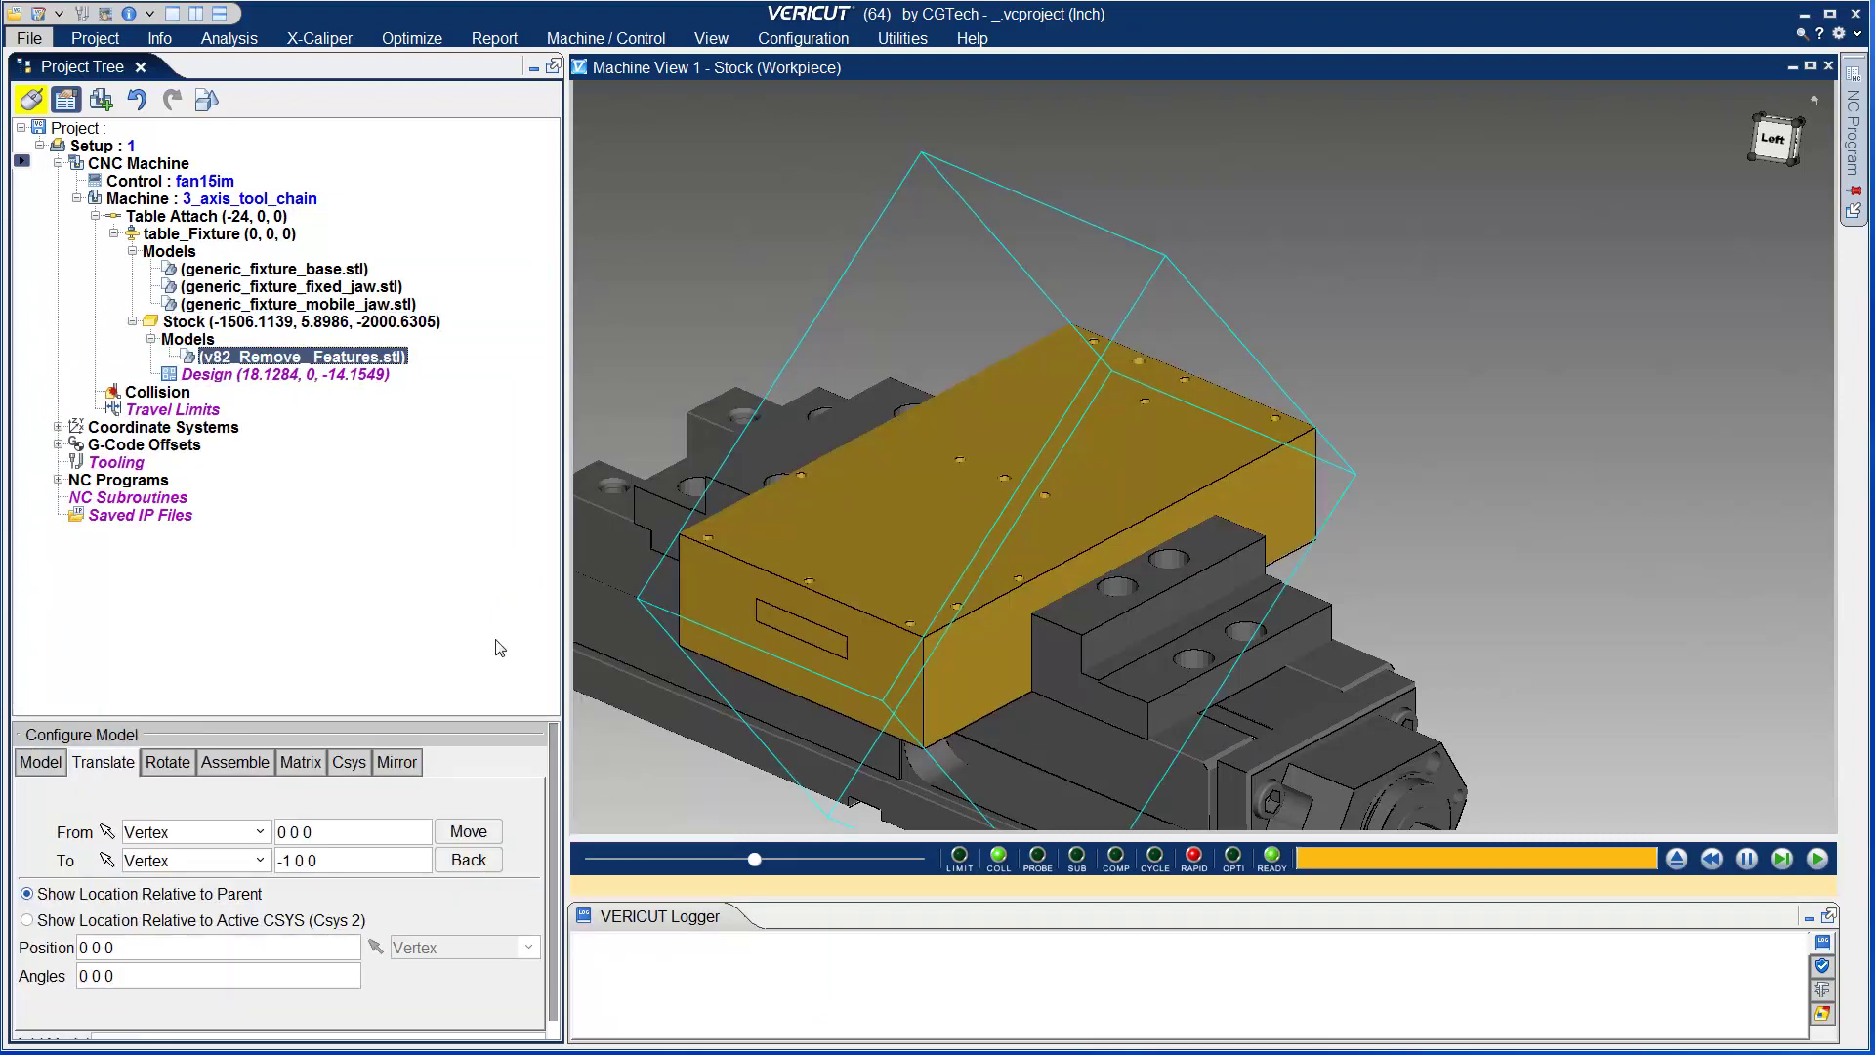
drag(352, 365, 353, 374)
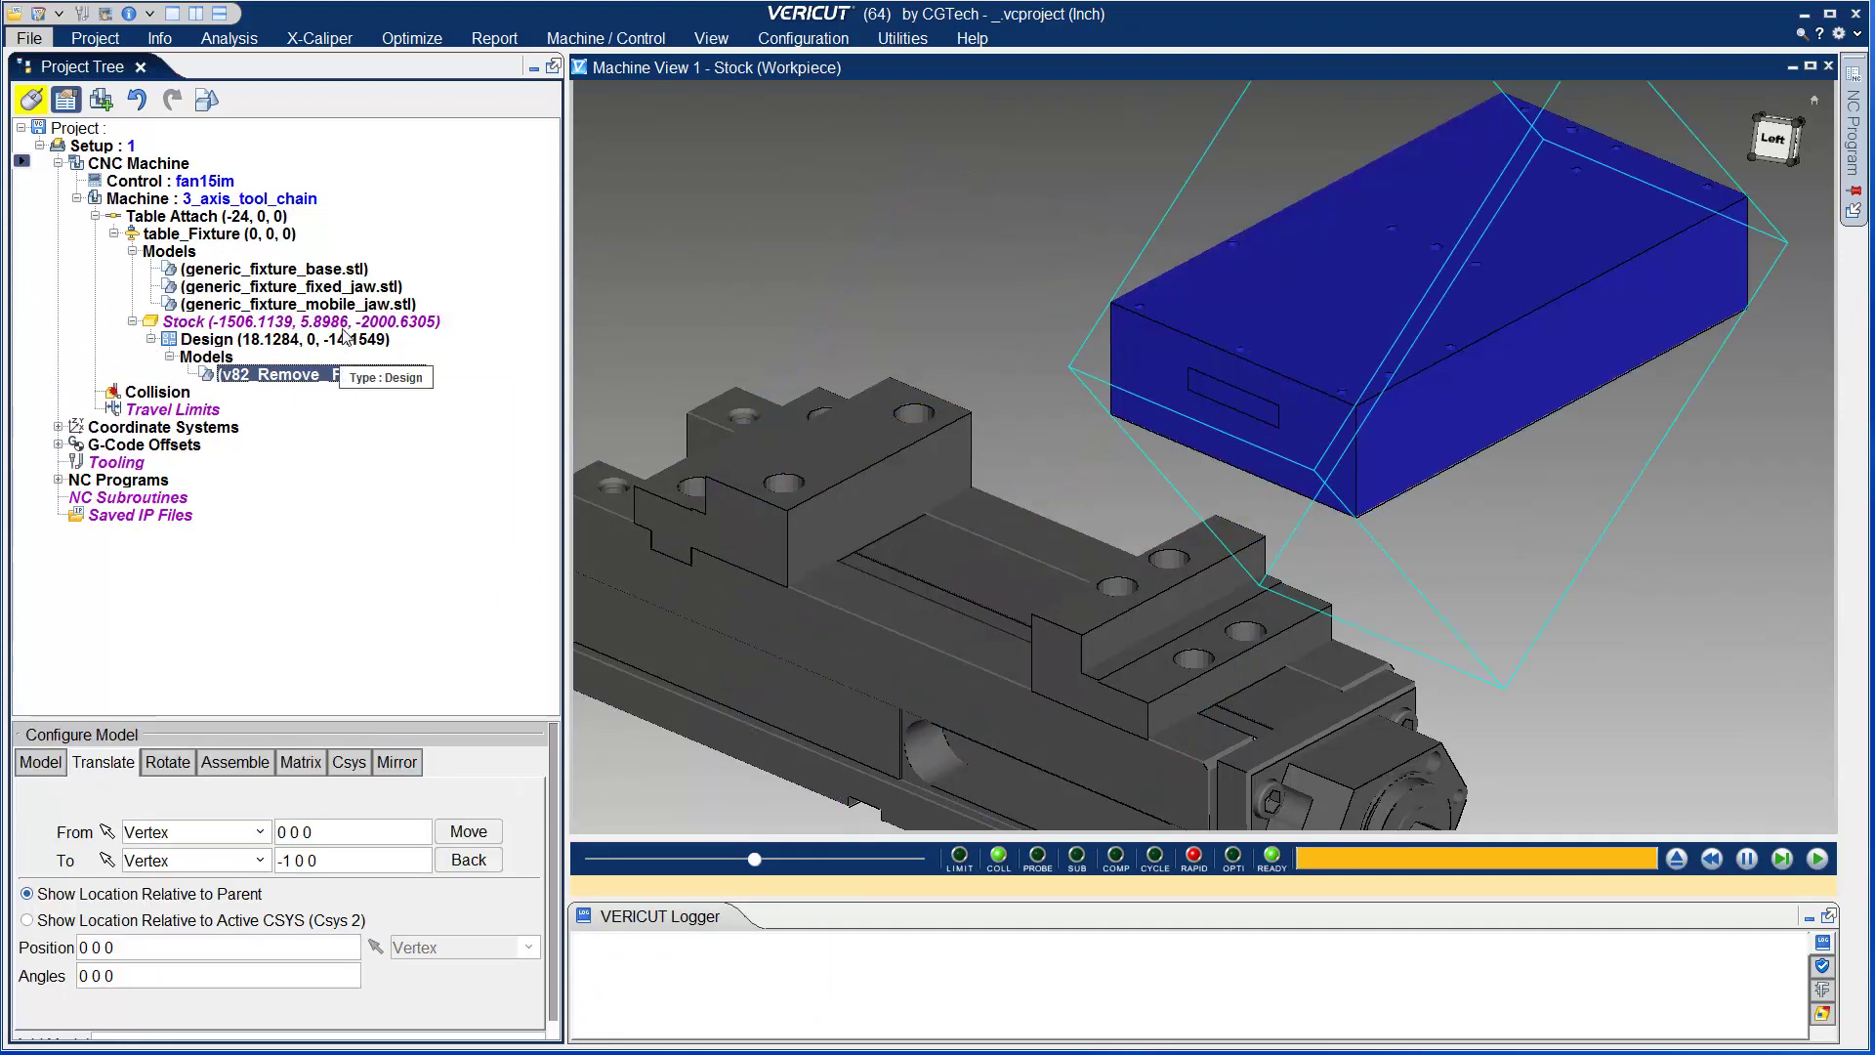
Add the same STL again as stock with Remove Features inward 0.5.
click(301, 321)
right_click(344, 322)
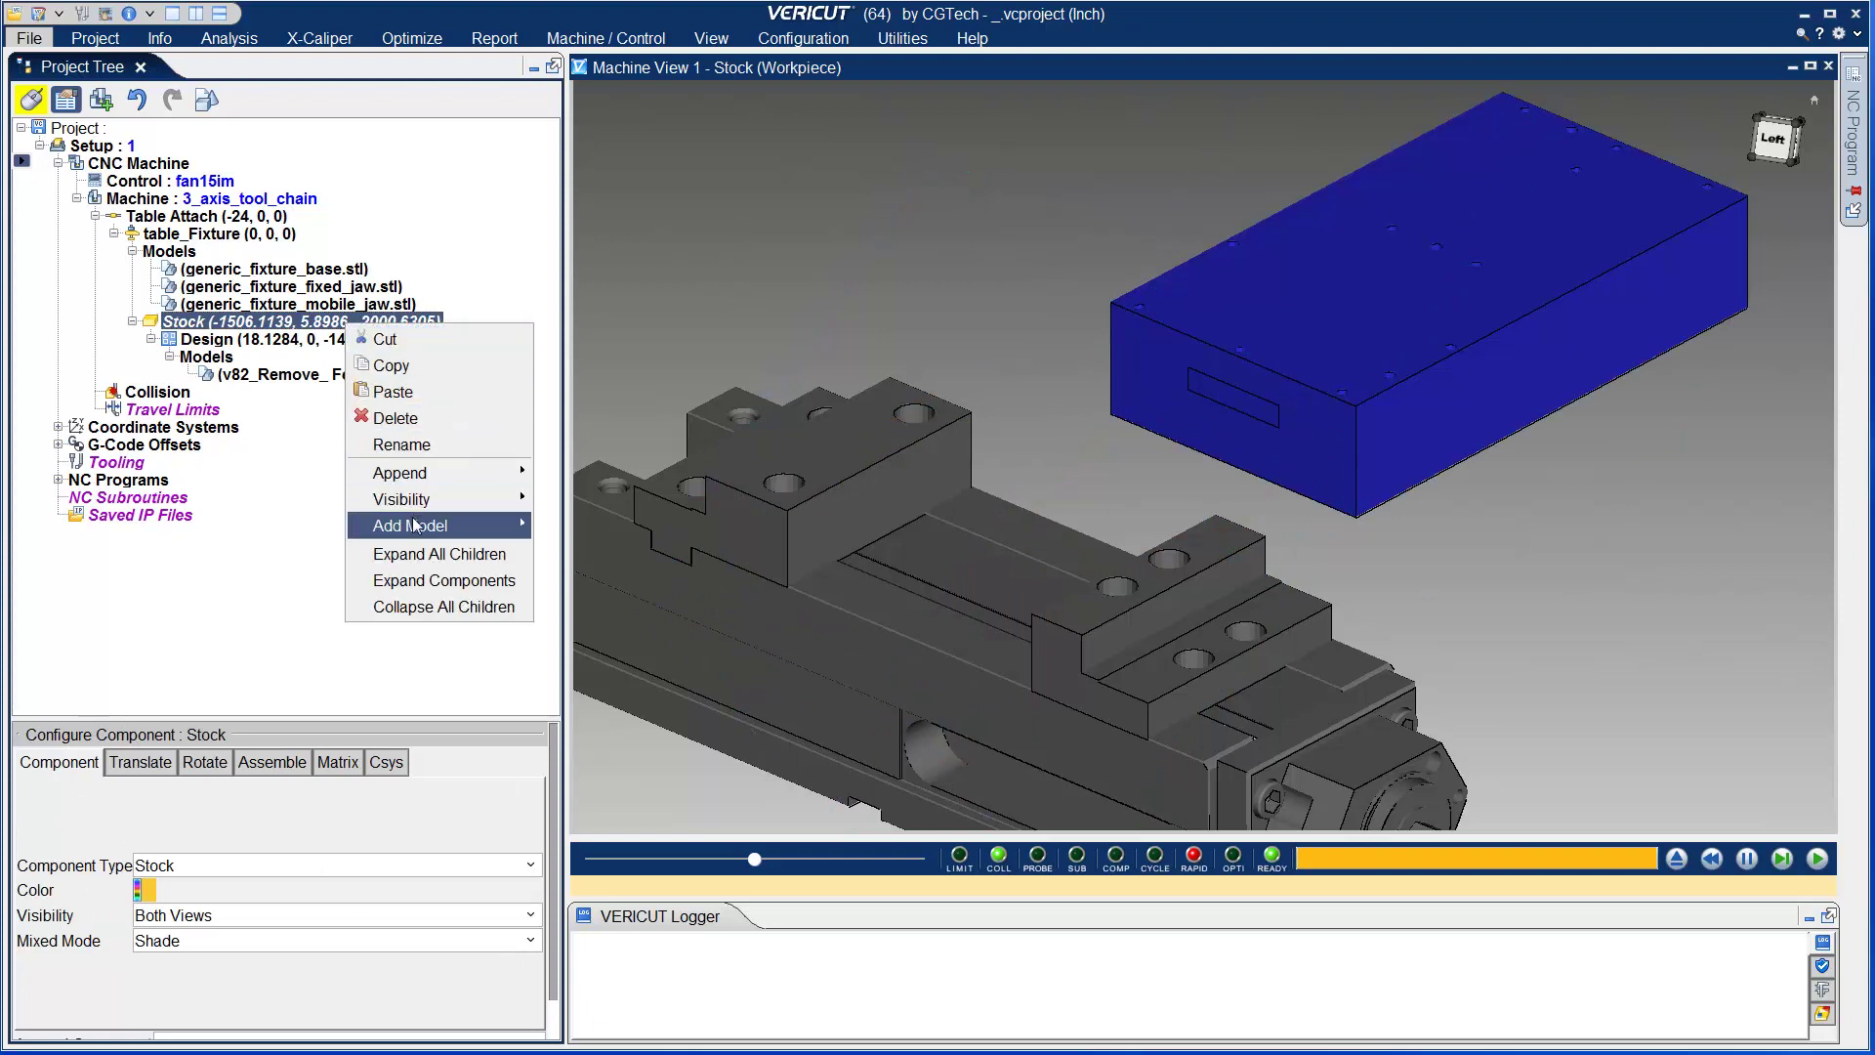
mouse_move(411, 525)
click(575, 603)
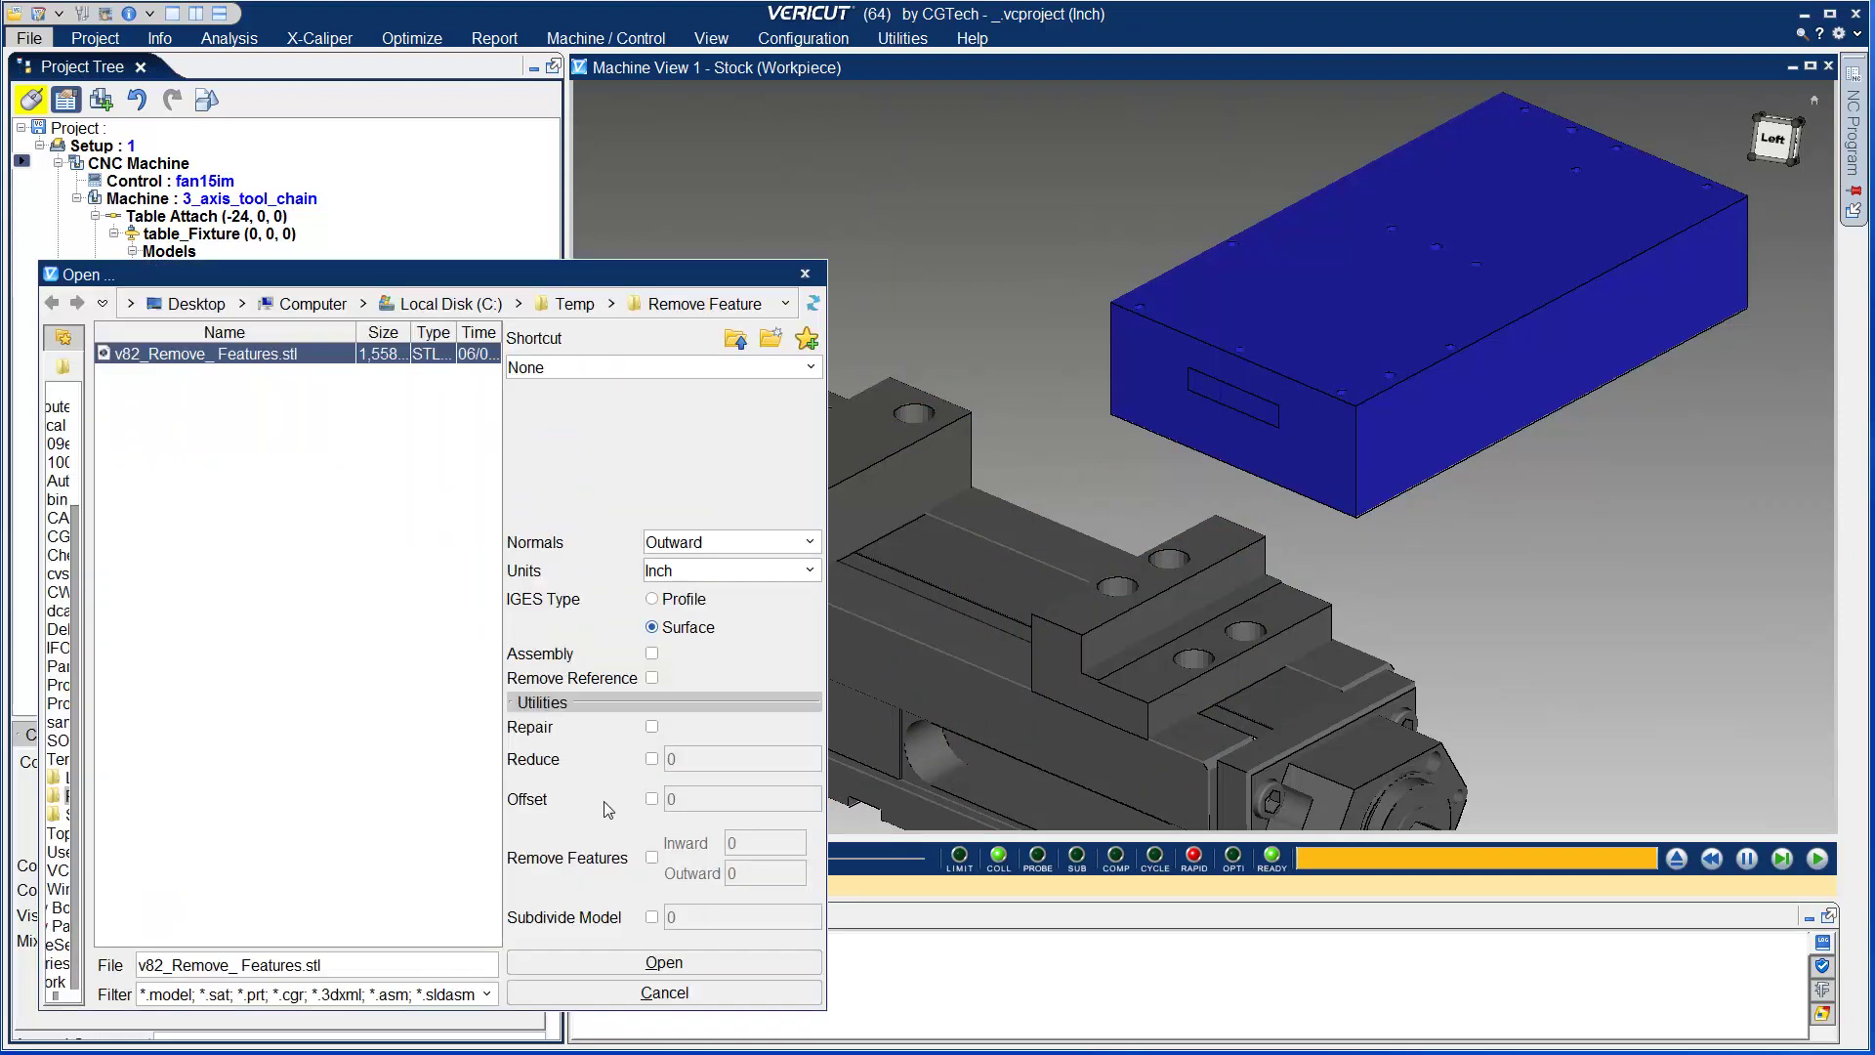
click(652, 858)
key(BackSpace)
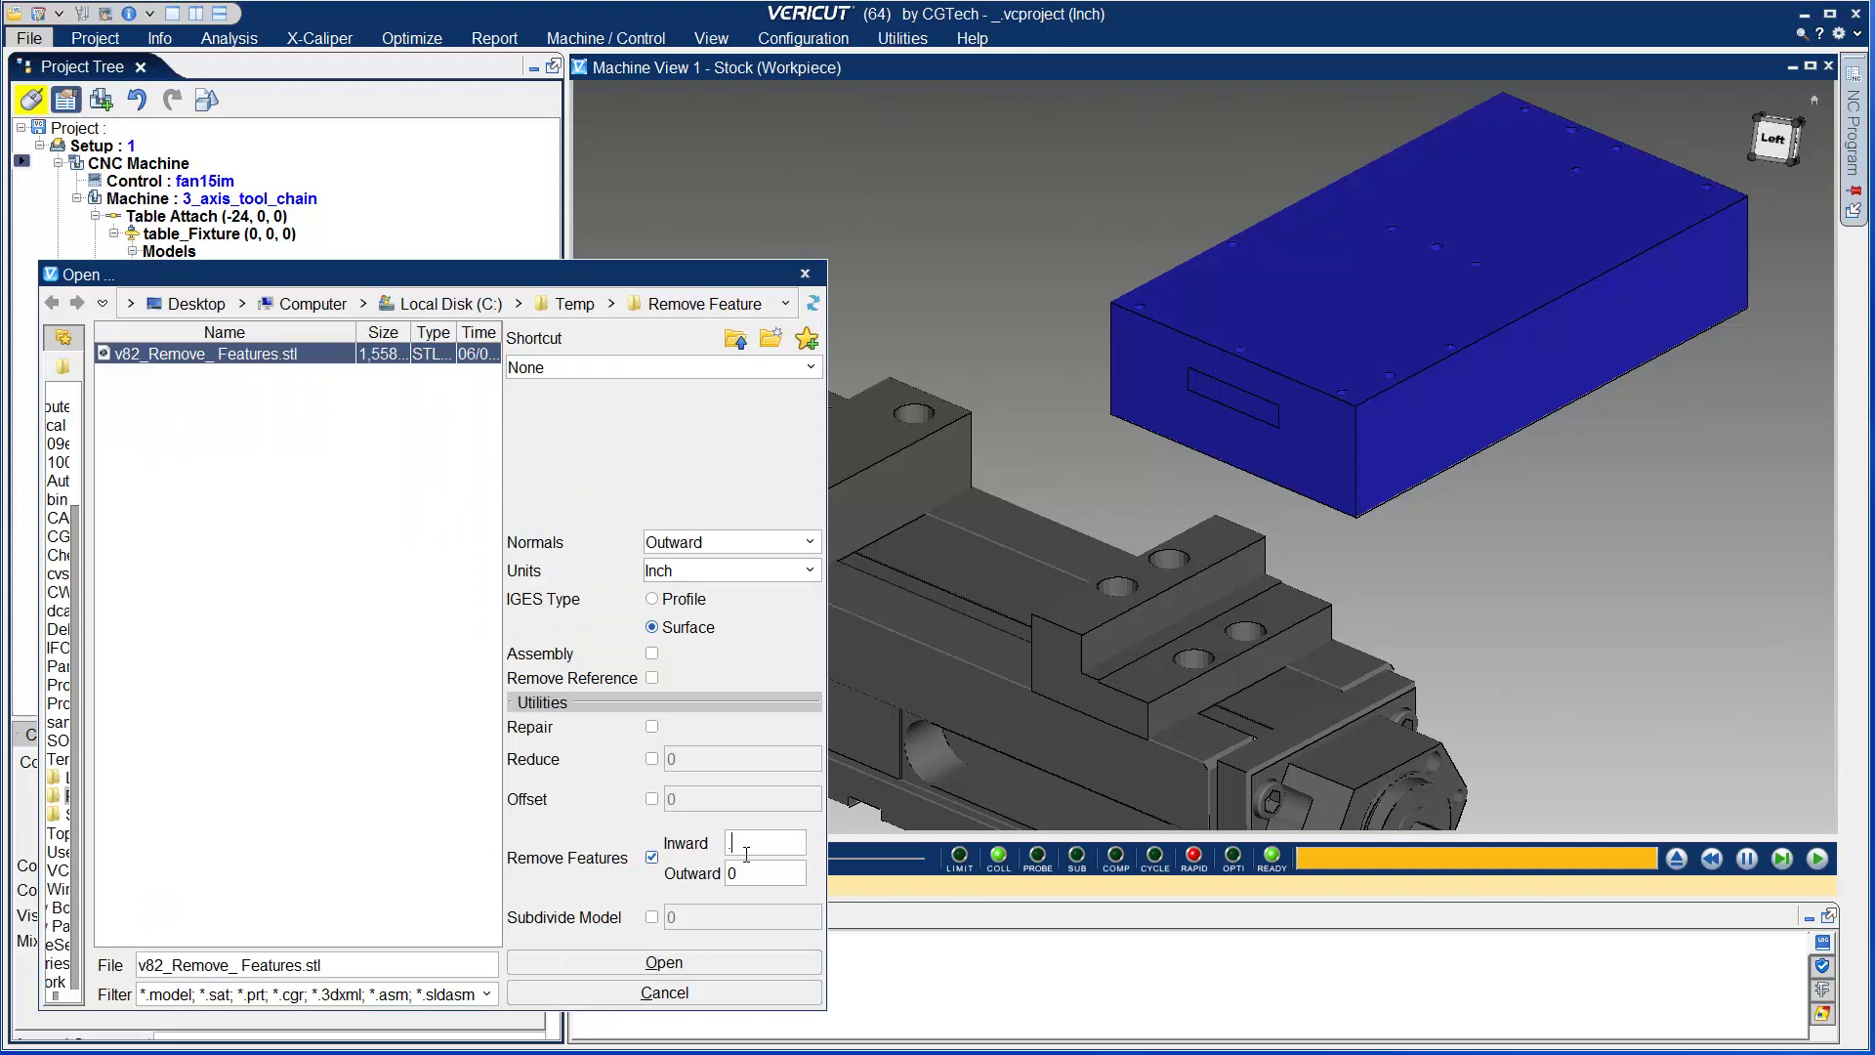
click(749, 848)
text(0.5)
click(664, 962)
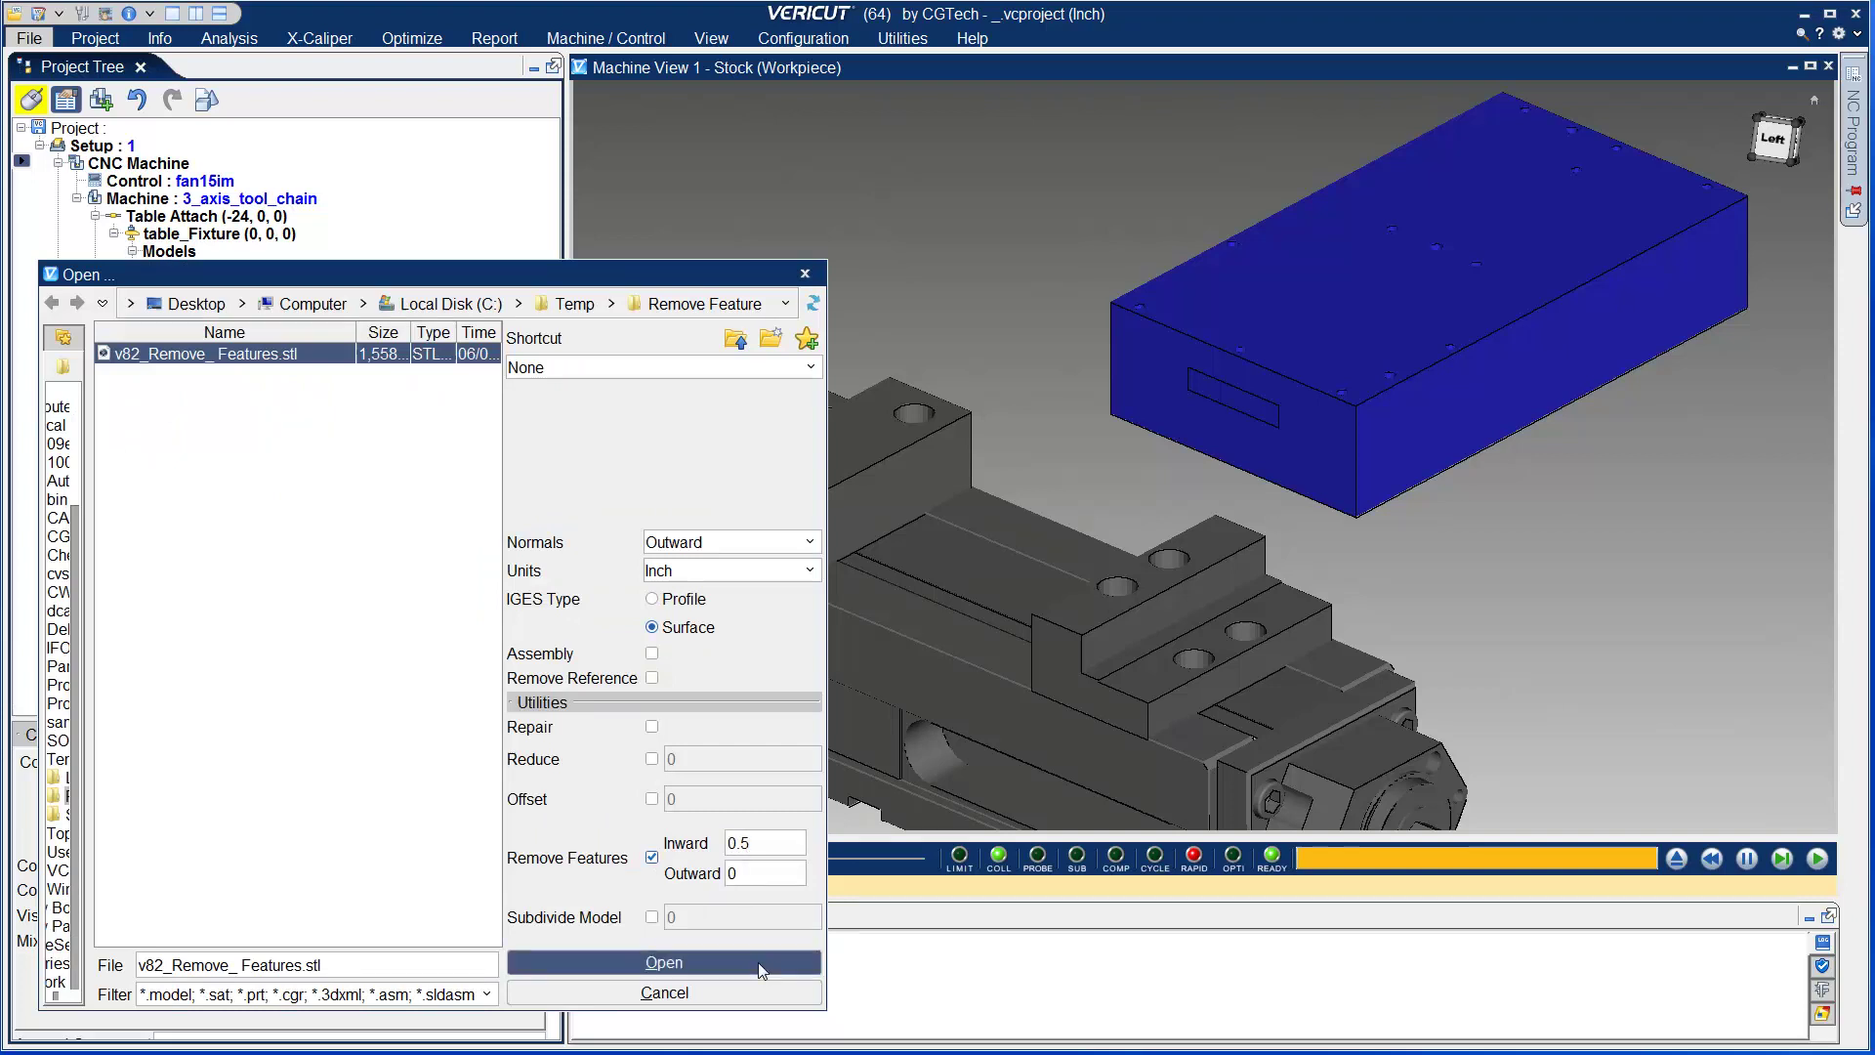
click(705, 800)
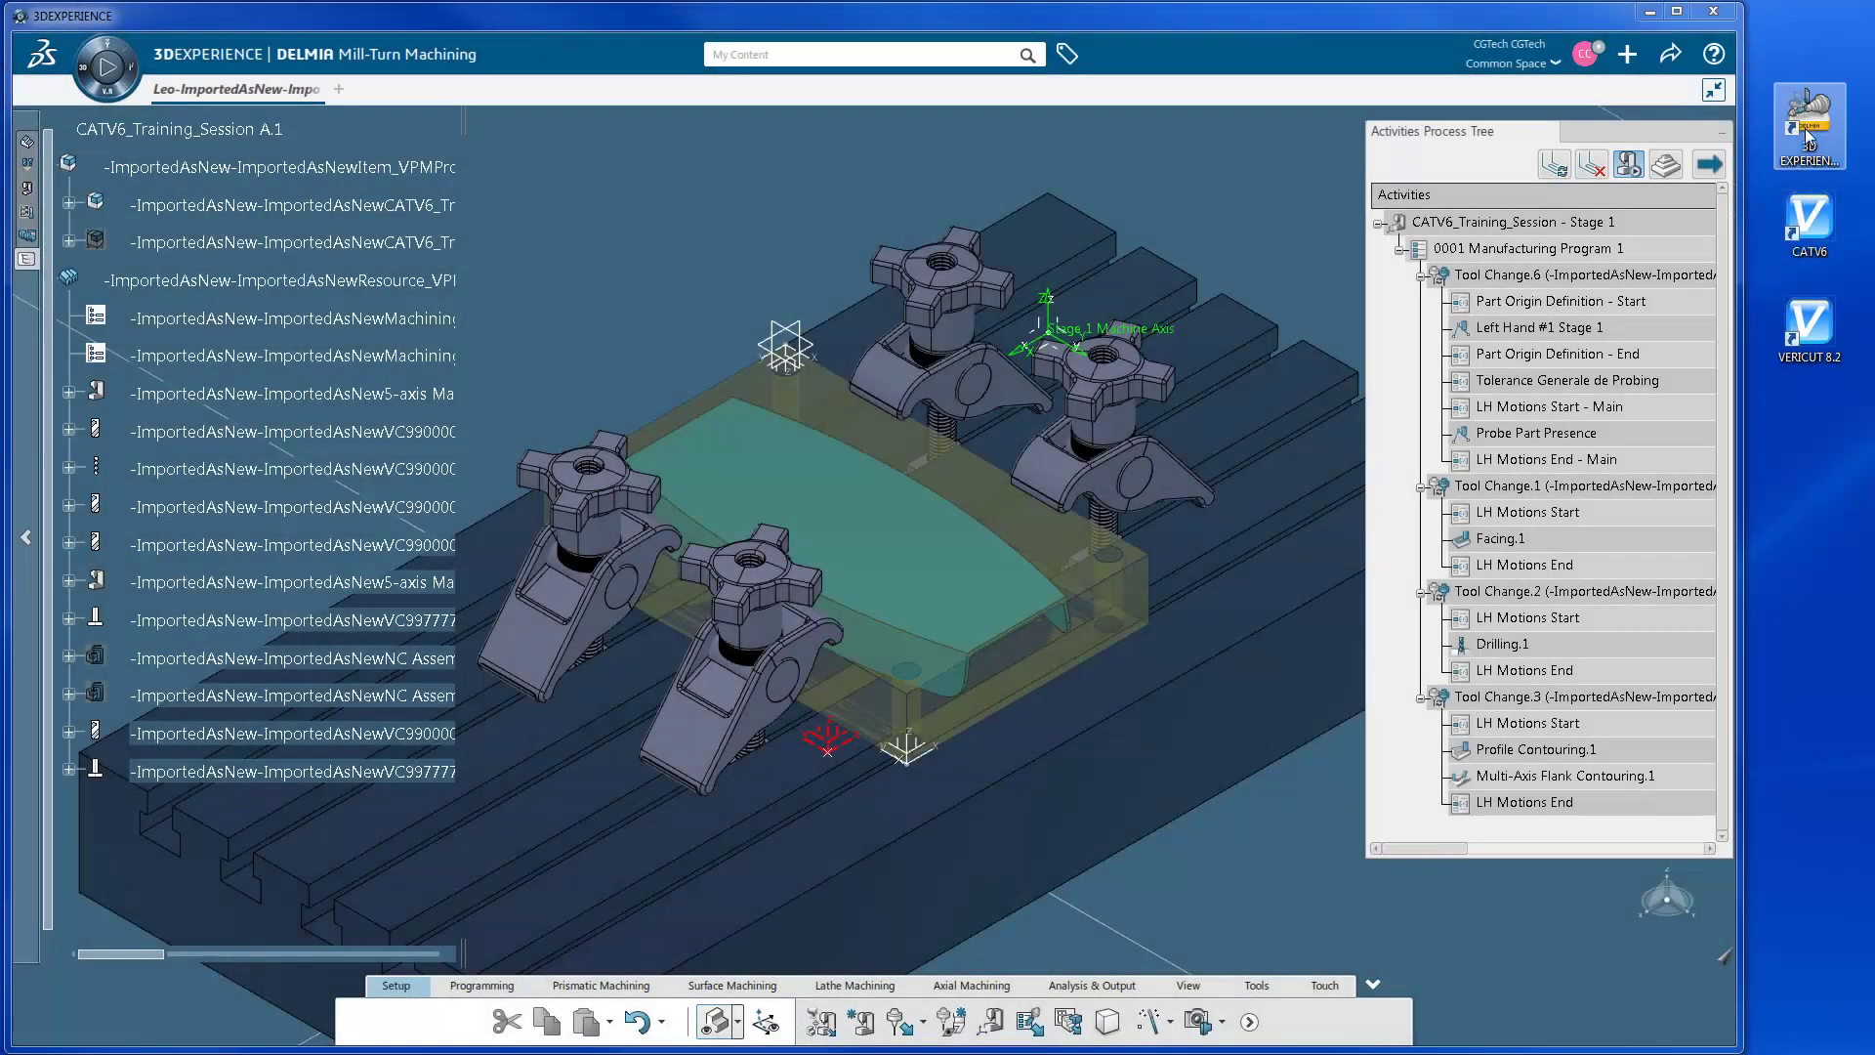
Use the CATV6 VERICUT Interface's Generate and Run to send the training session.
double_click(1811, 223)
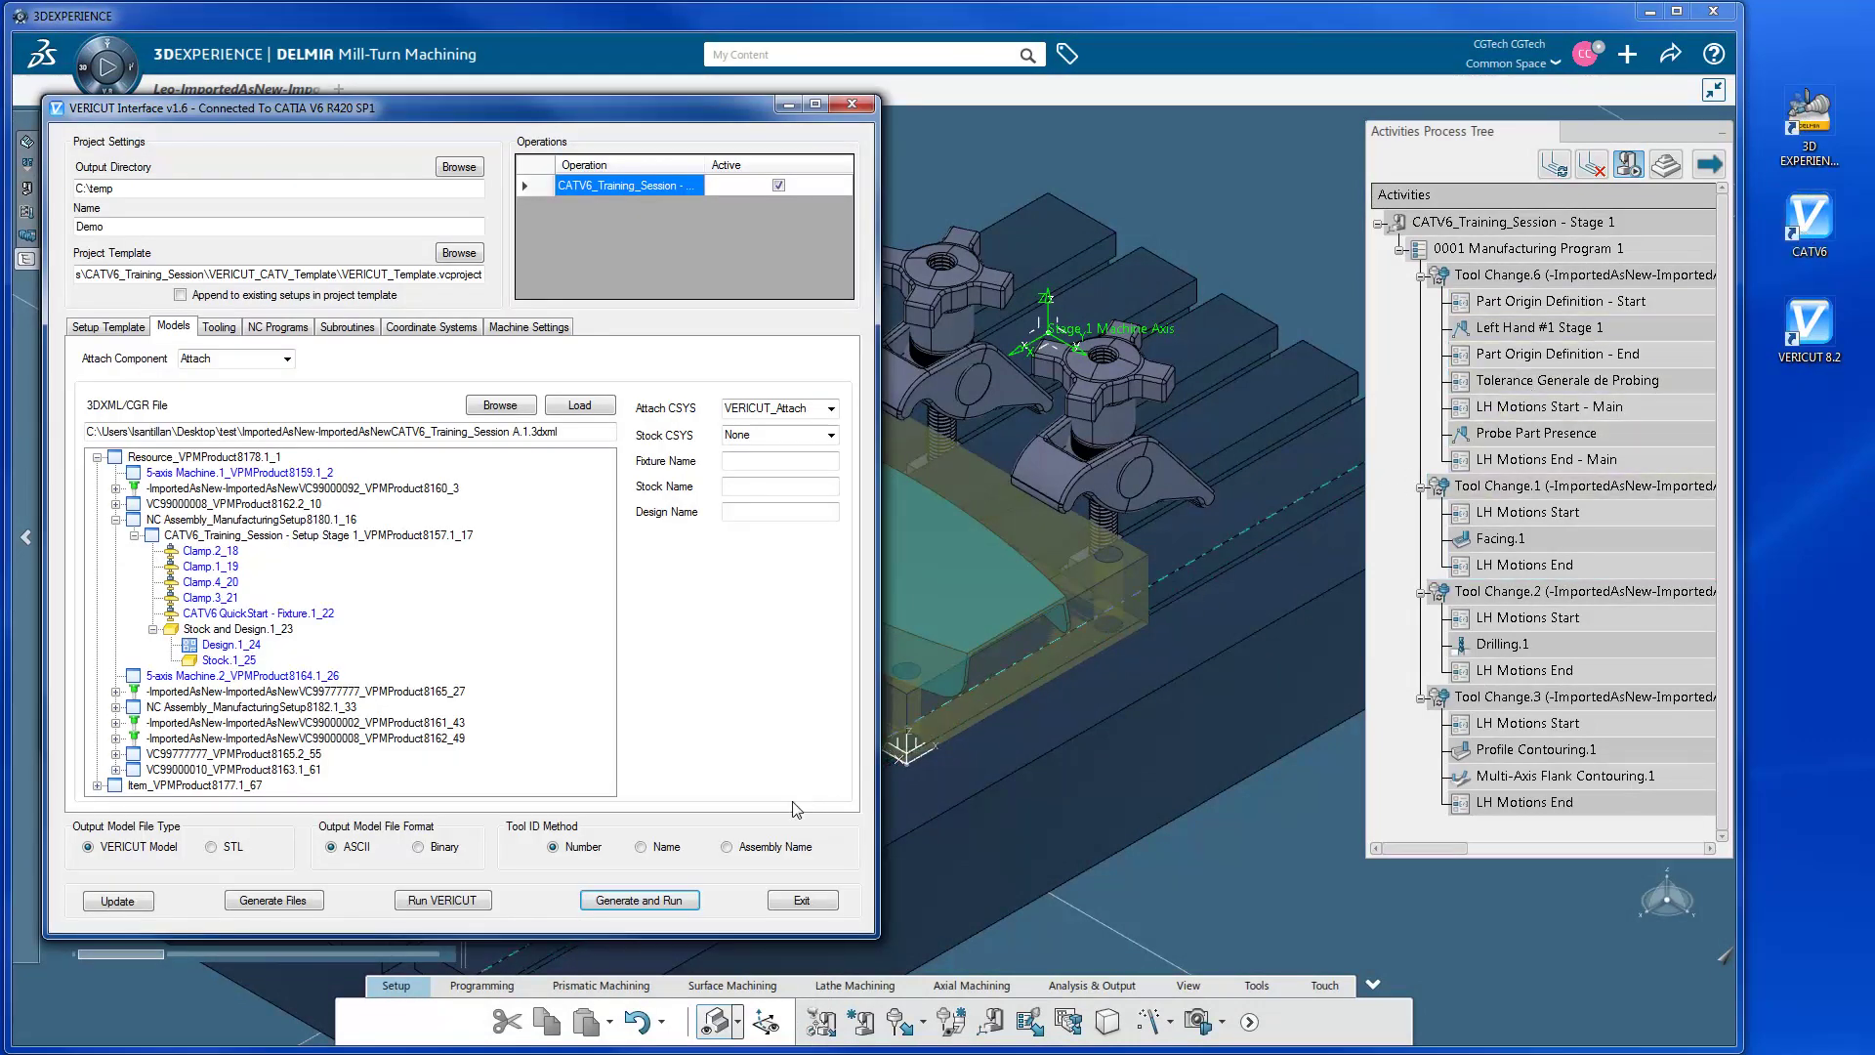
click(640, 900)
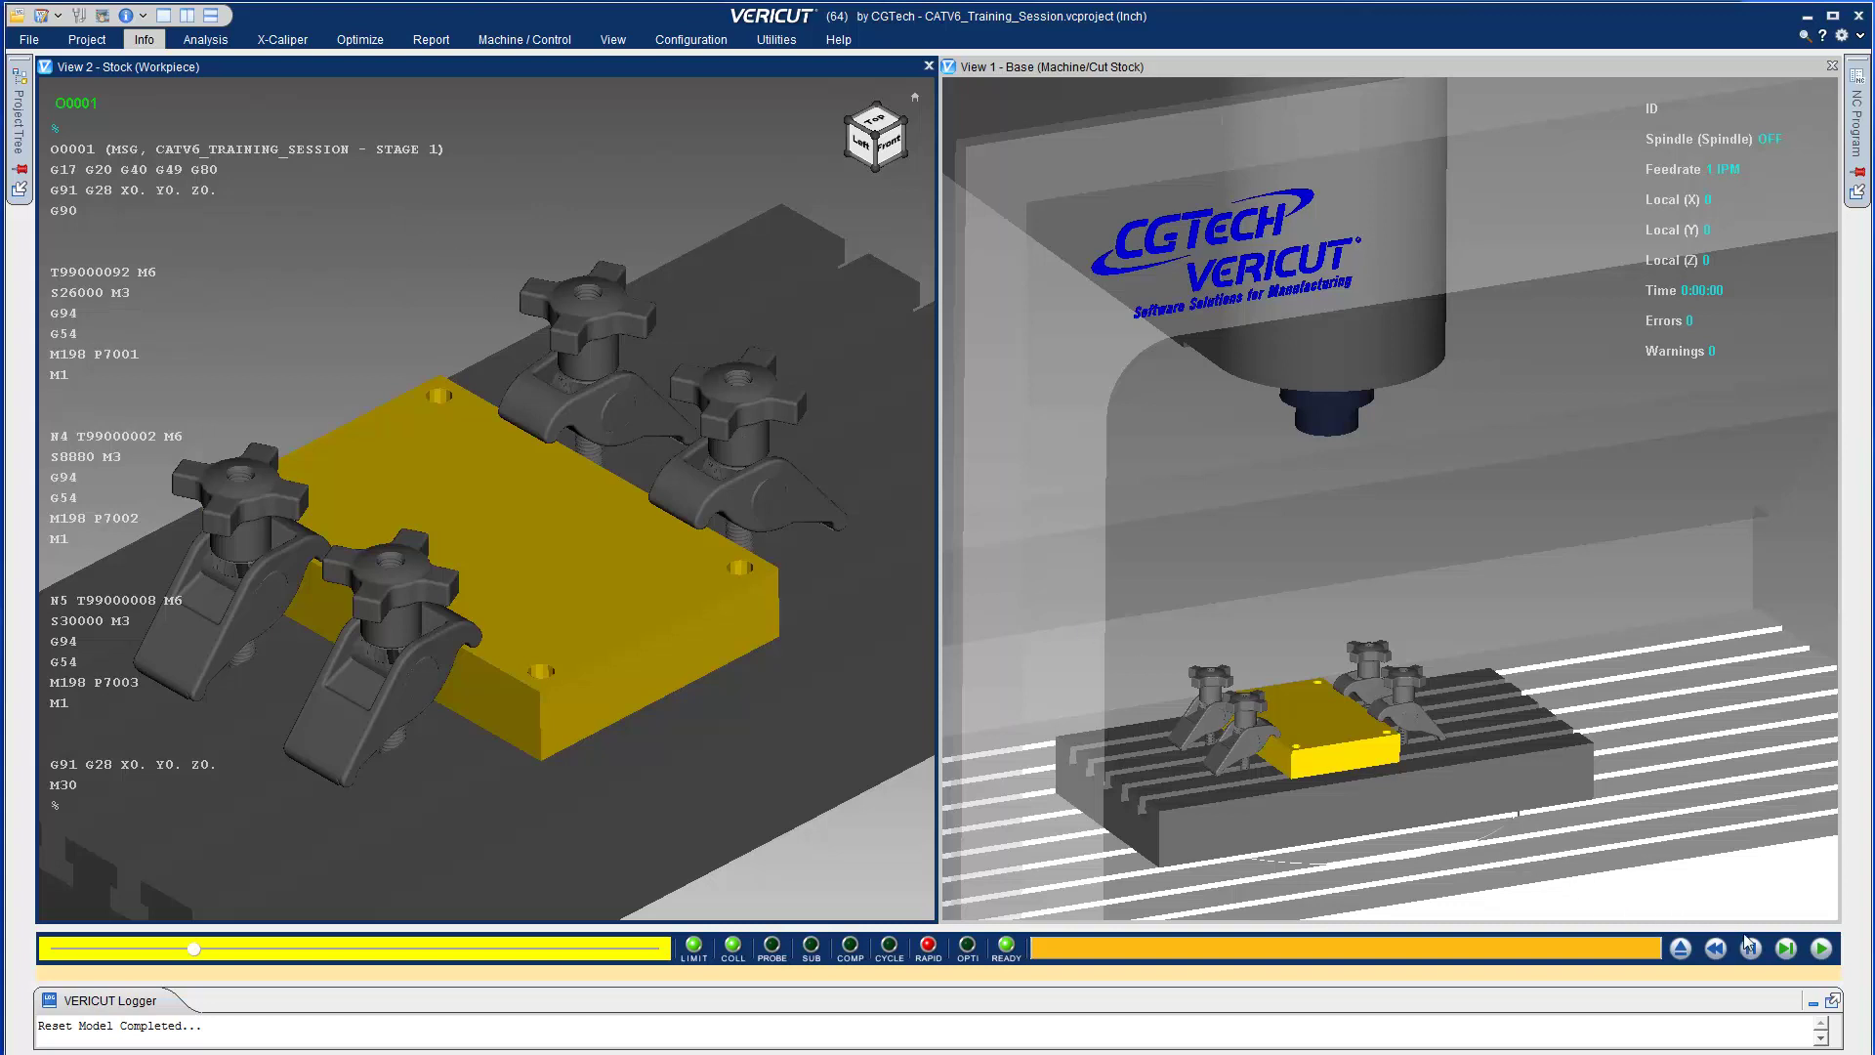
Rewind the imported CATV6 session's tool path to the start.
click(1821, 948)
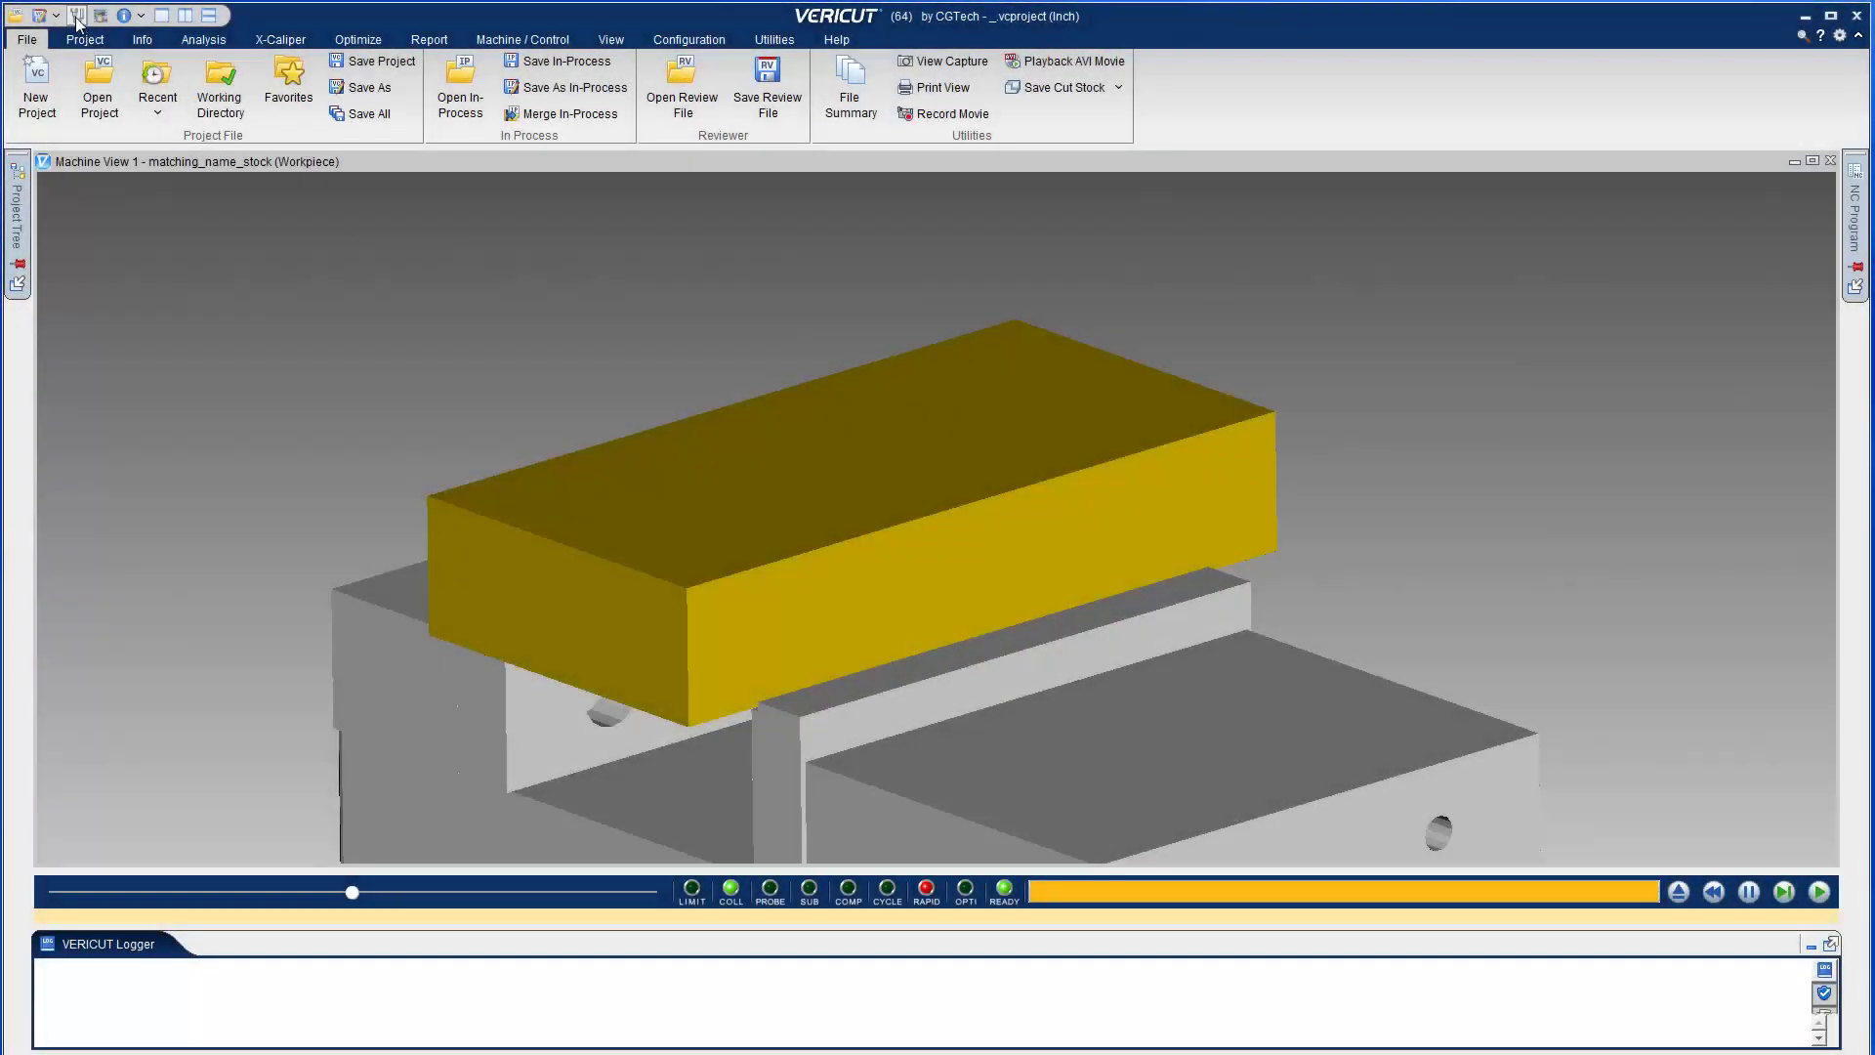
Import the four Sandvik CoroPlus GTC tool packages through Tool Manager.
click(78, 18)
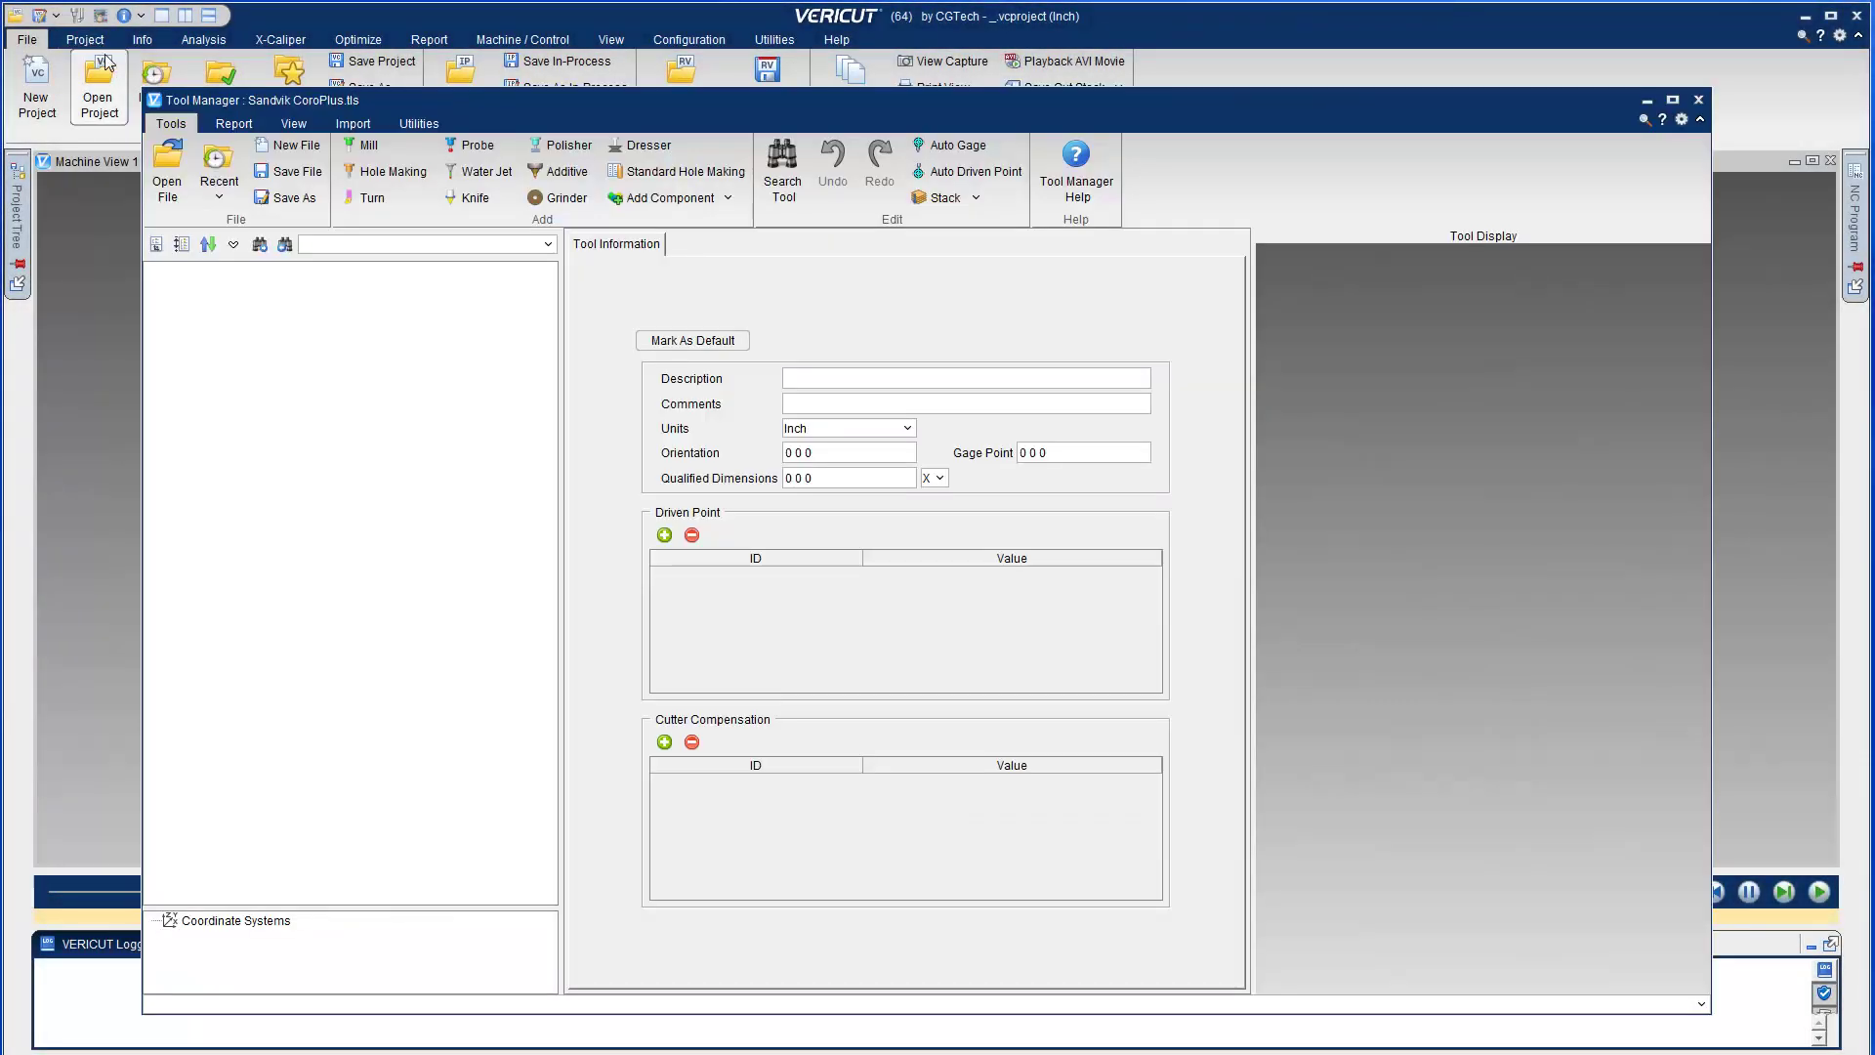
click(354, 123)
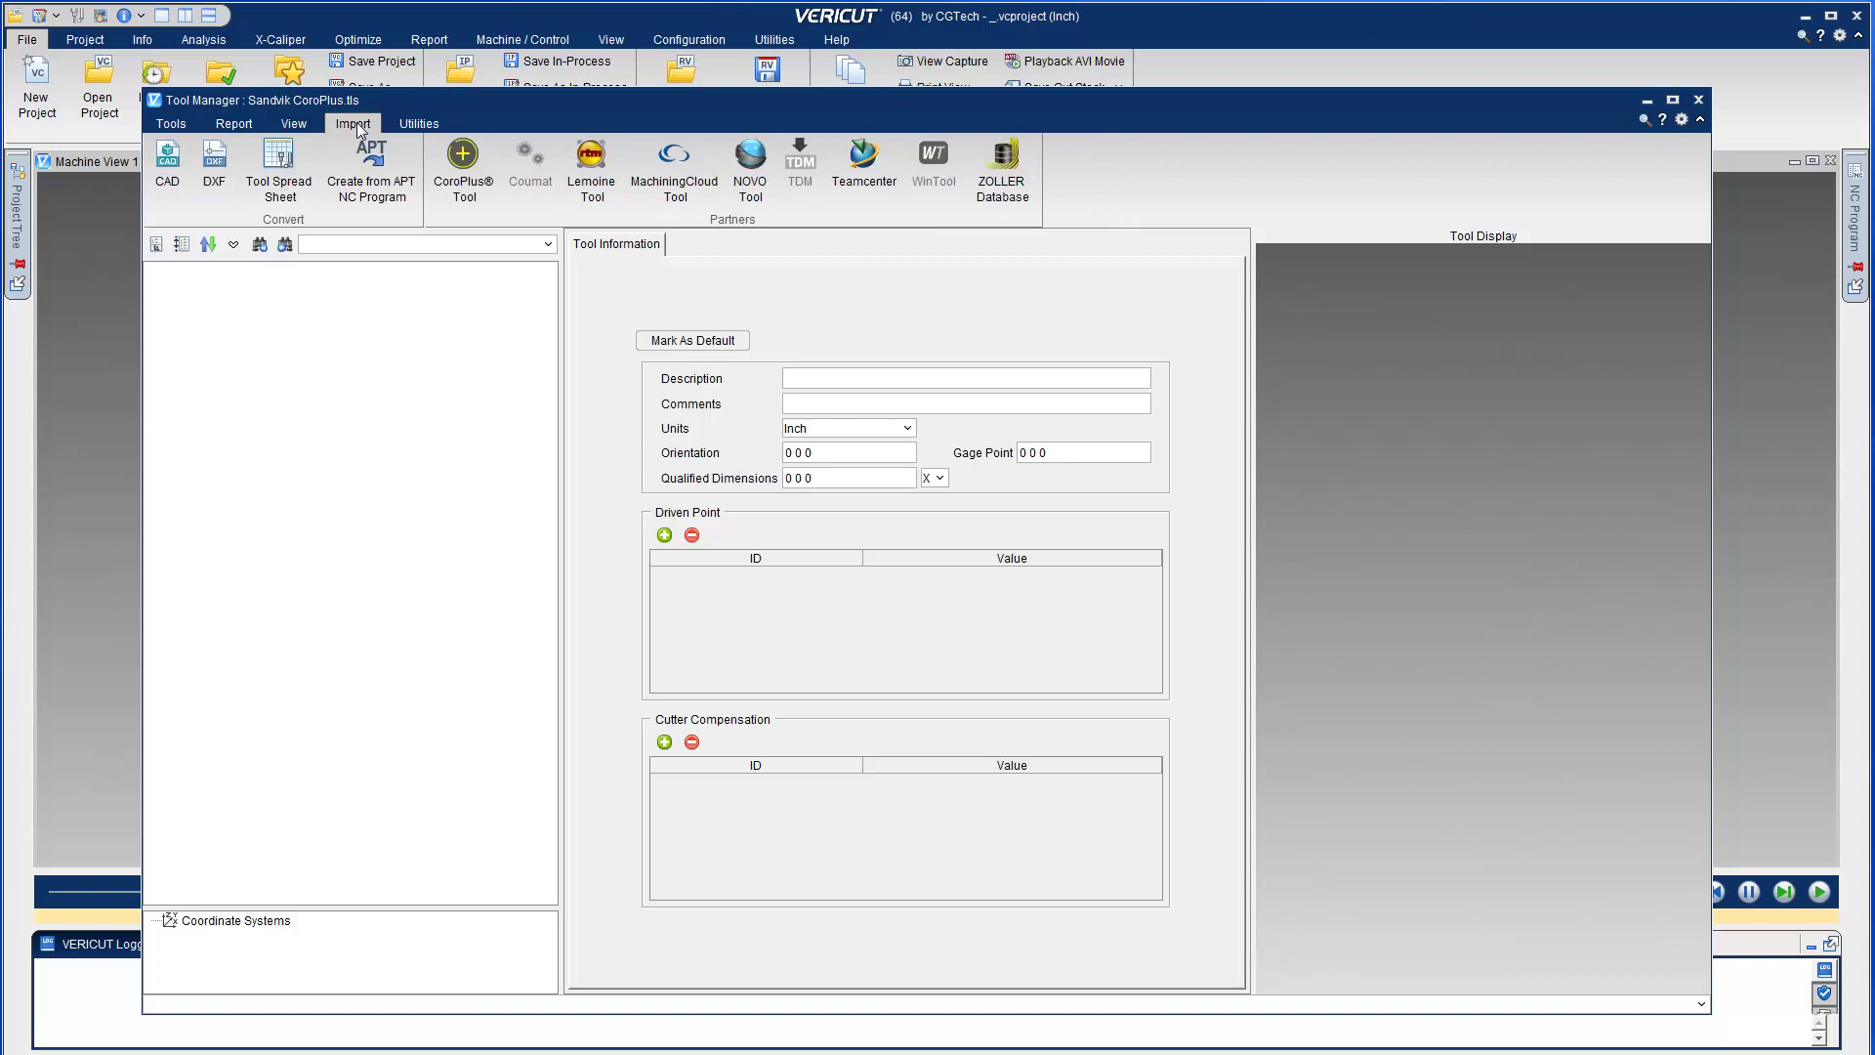
click(463, 166)
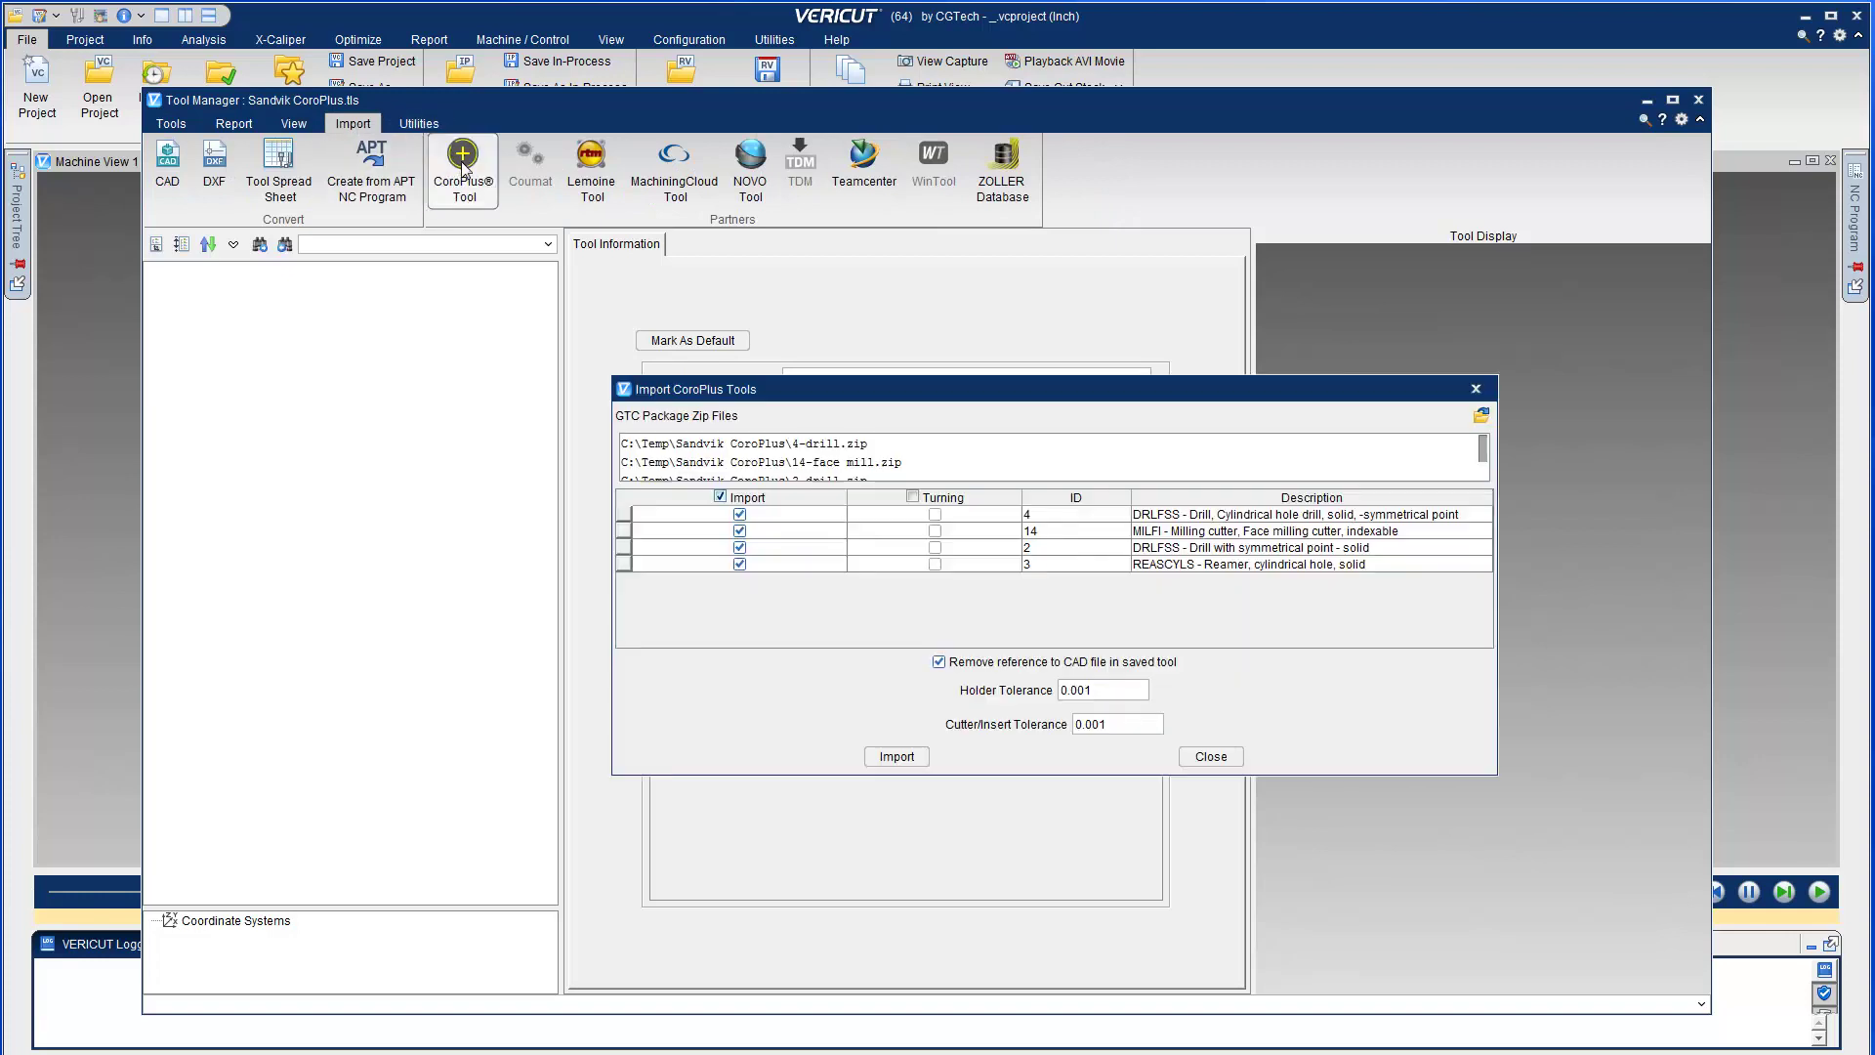
click(898, 757)
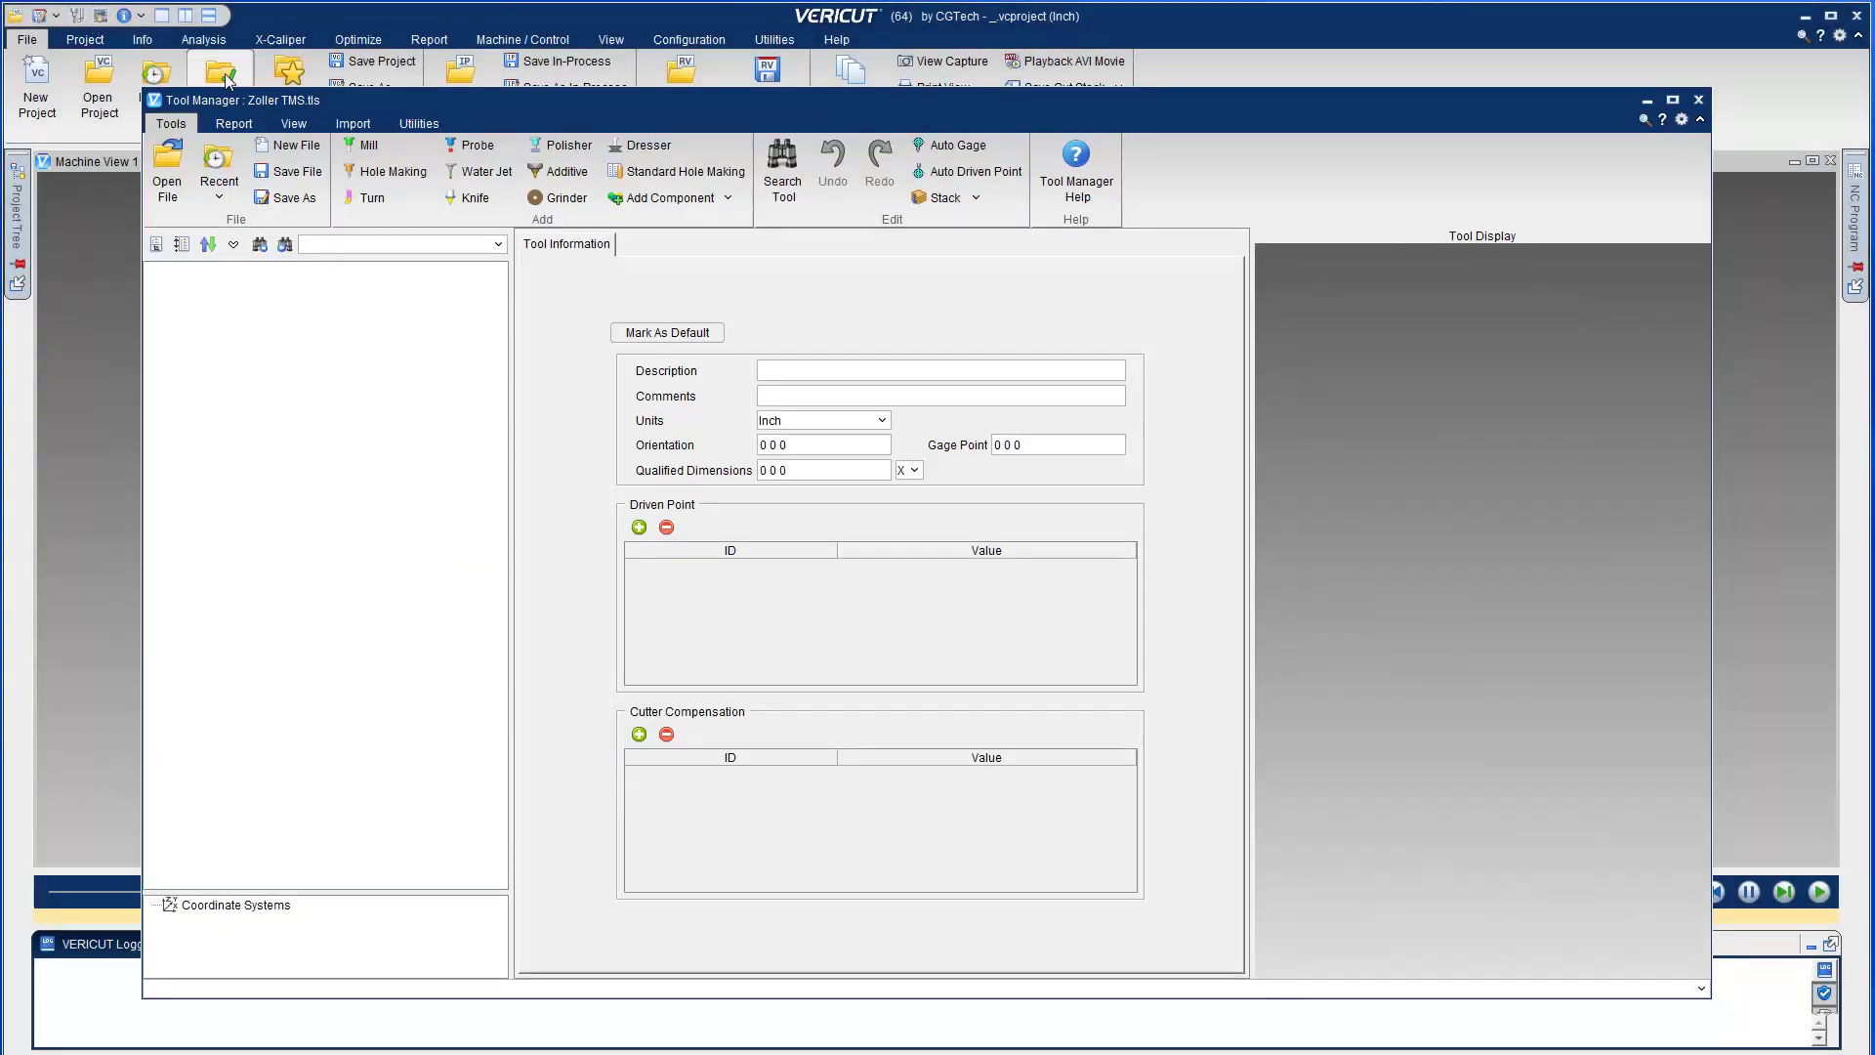
Import the 3D face mill from the ZOLLER database, appending it to the library.
click(351, 123)
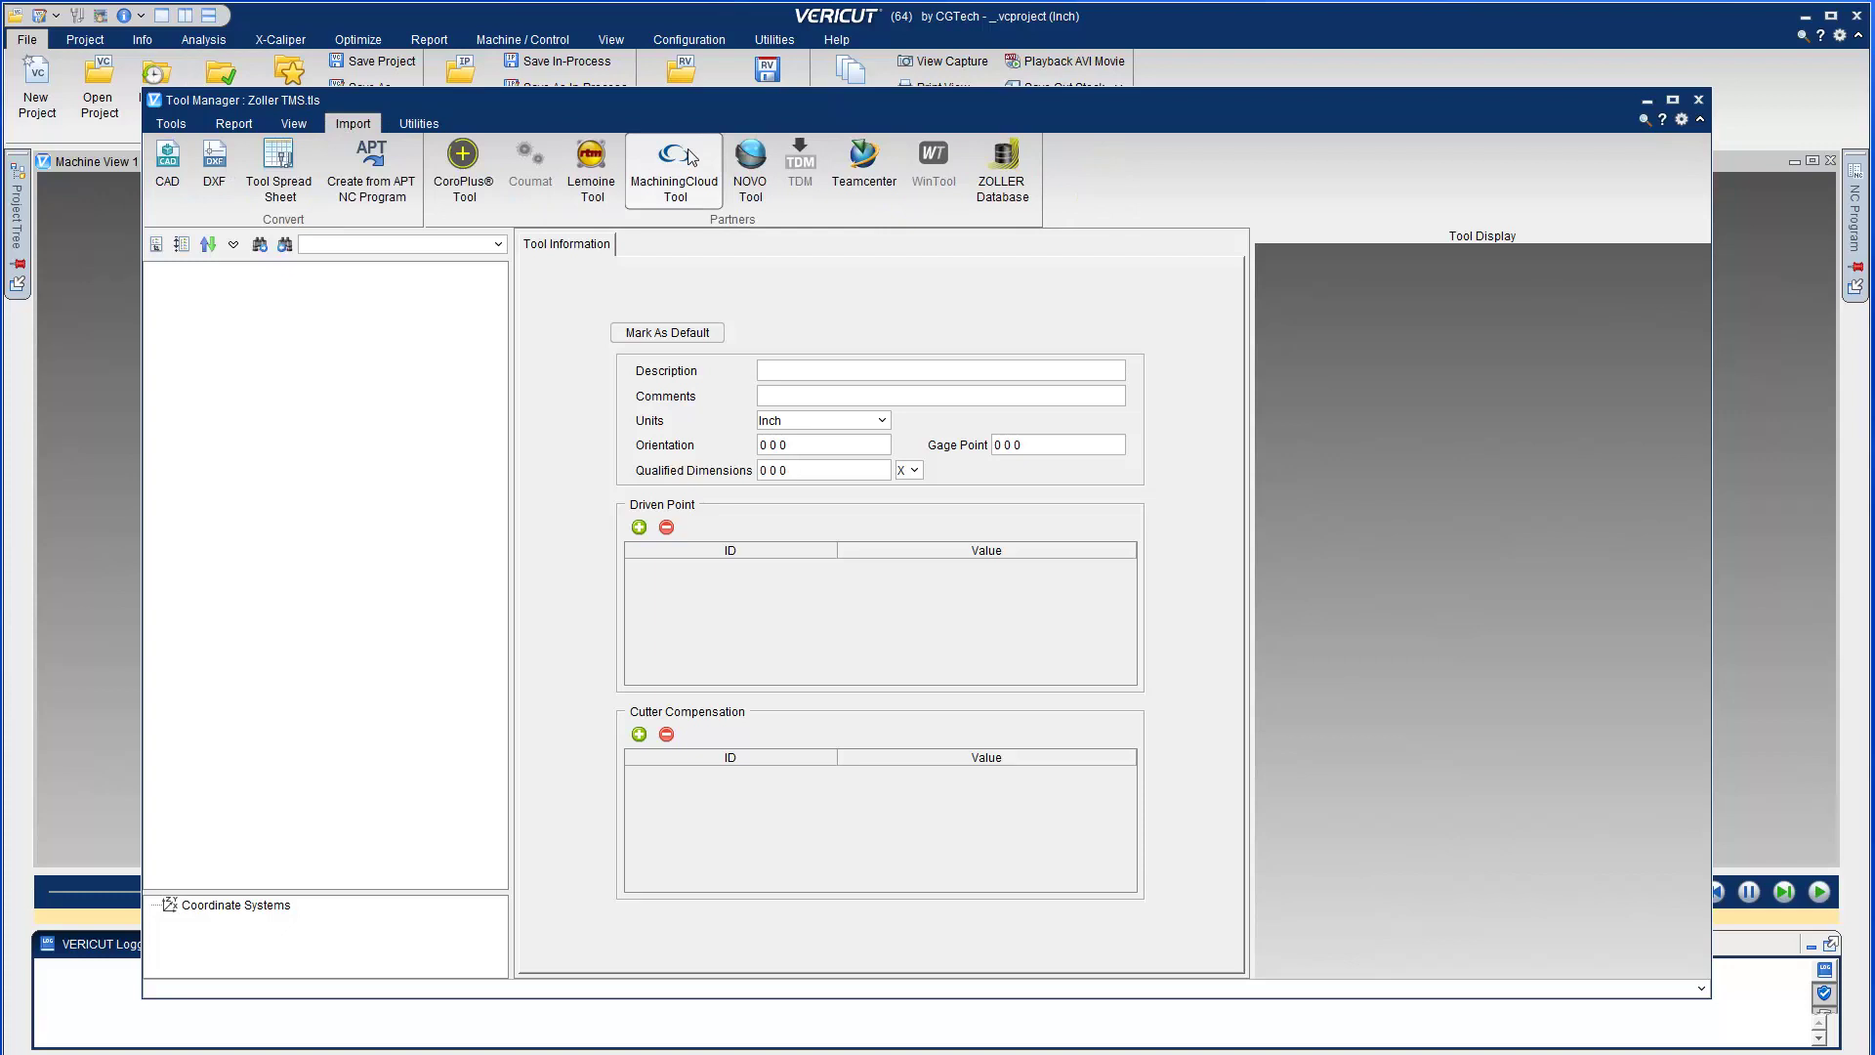
click(1000, 173)
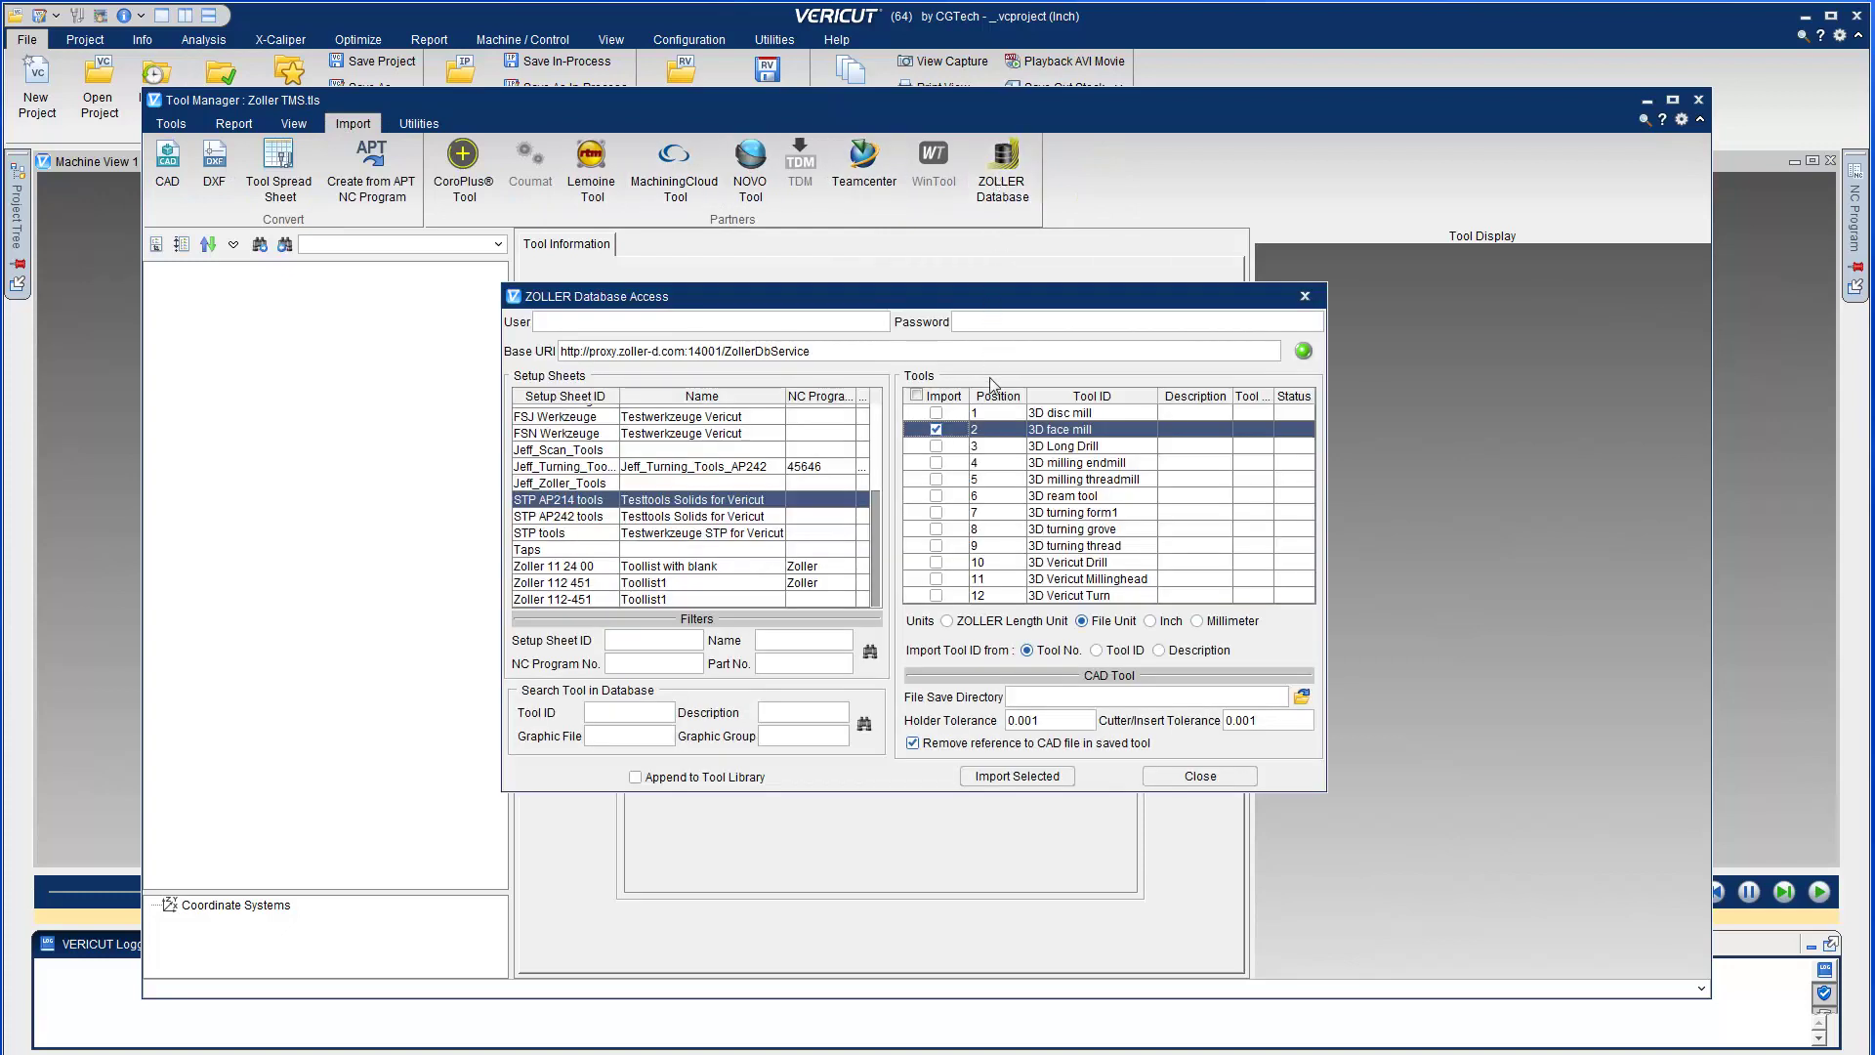
click(1017, 775)
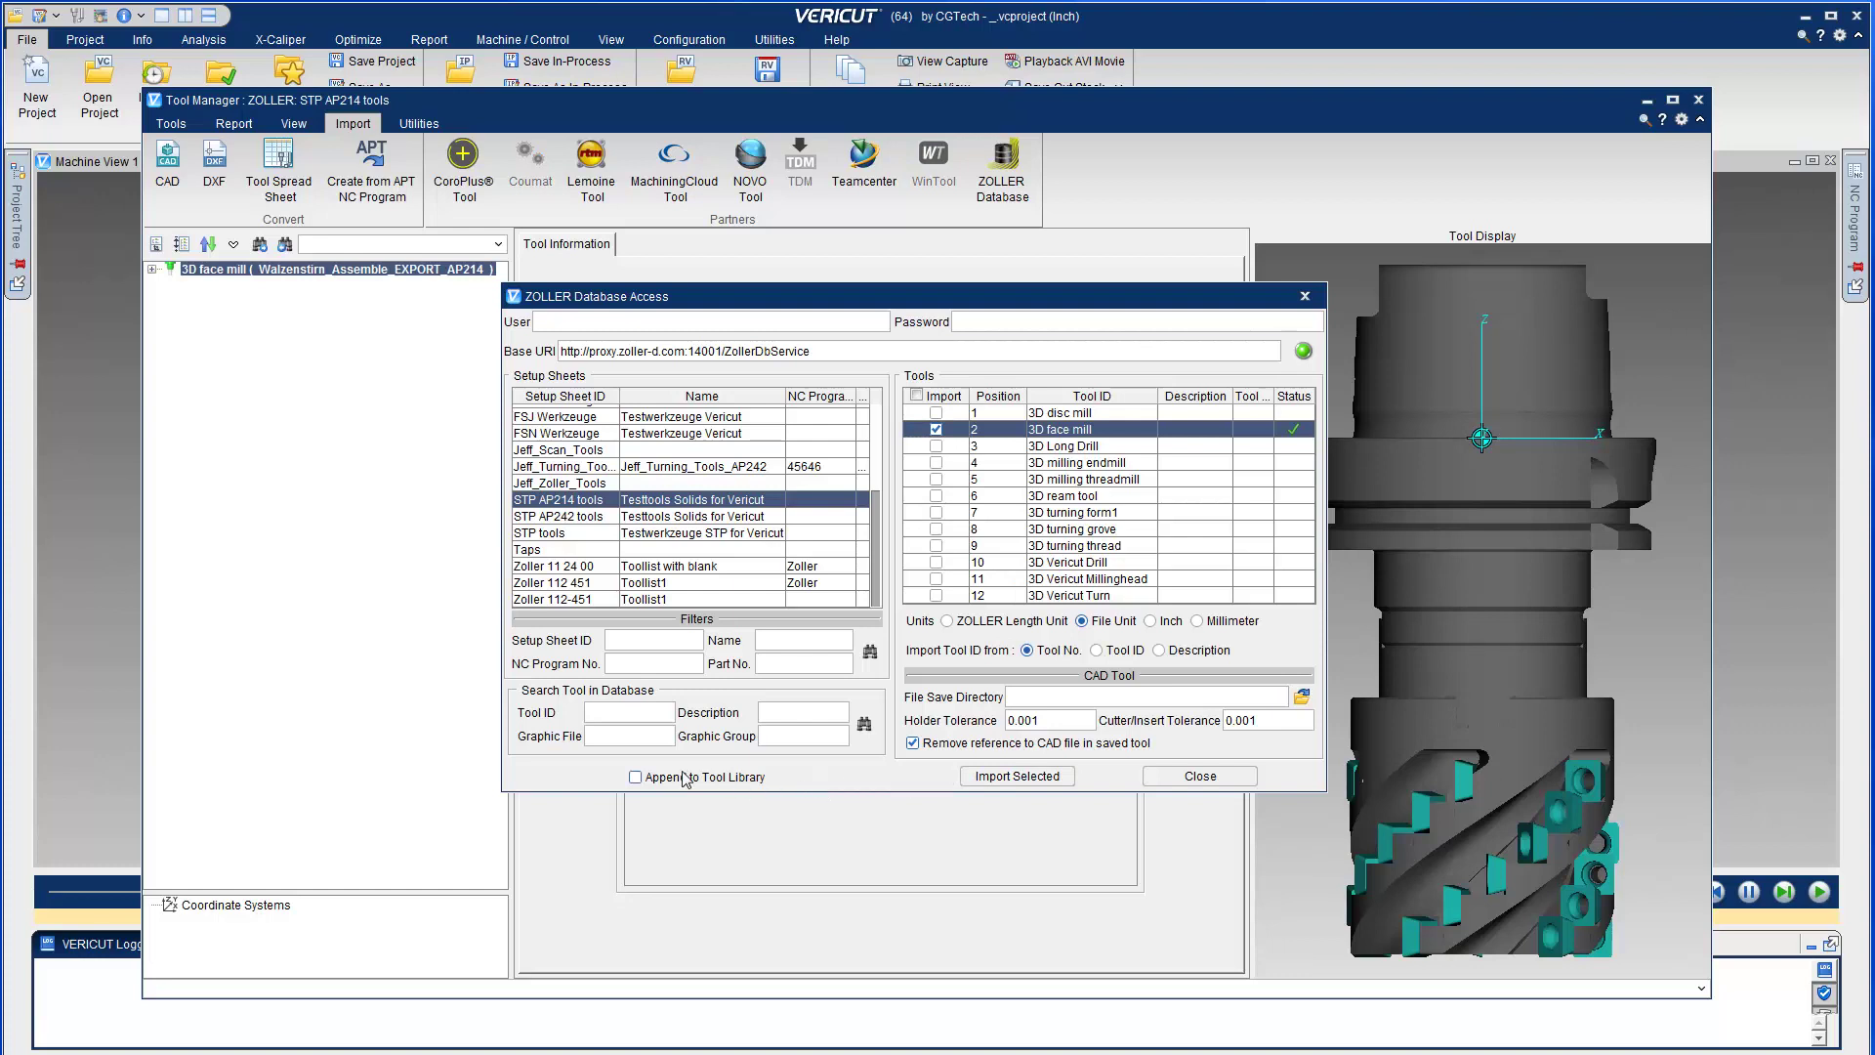
click(685, 778)
Import tap T_Tap1 from the Taps setup sheet and review its thread parameters.
click(557, 550)
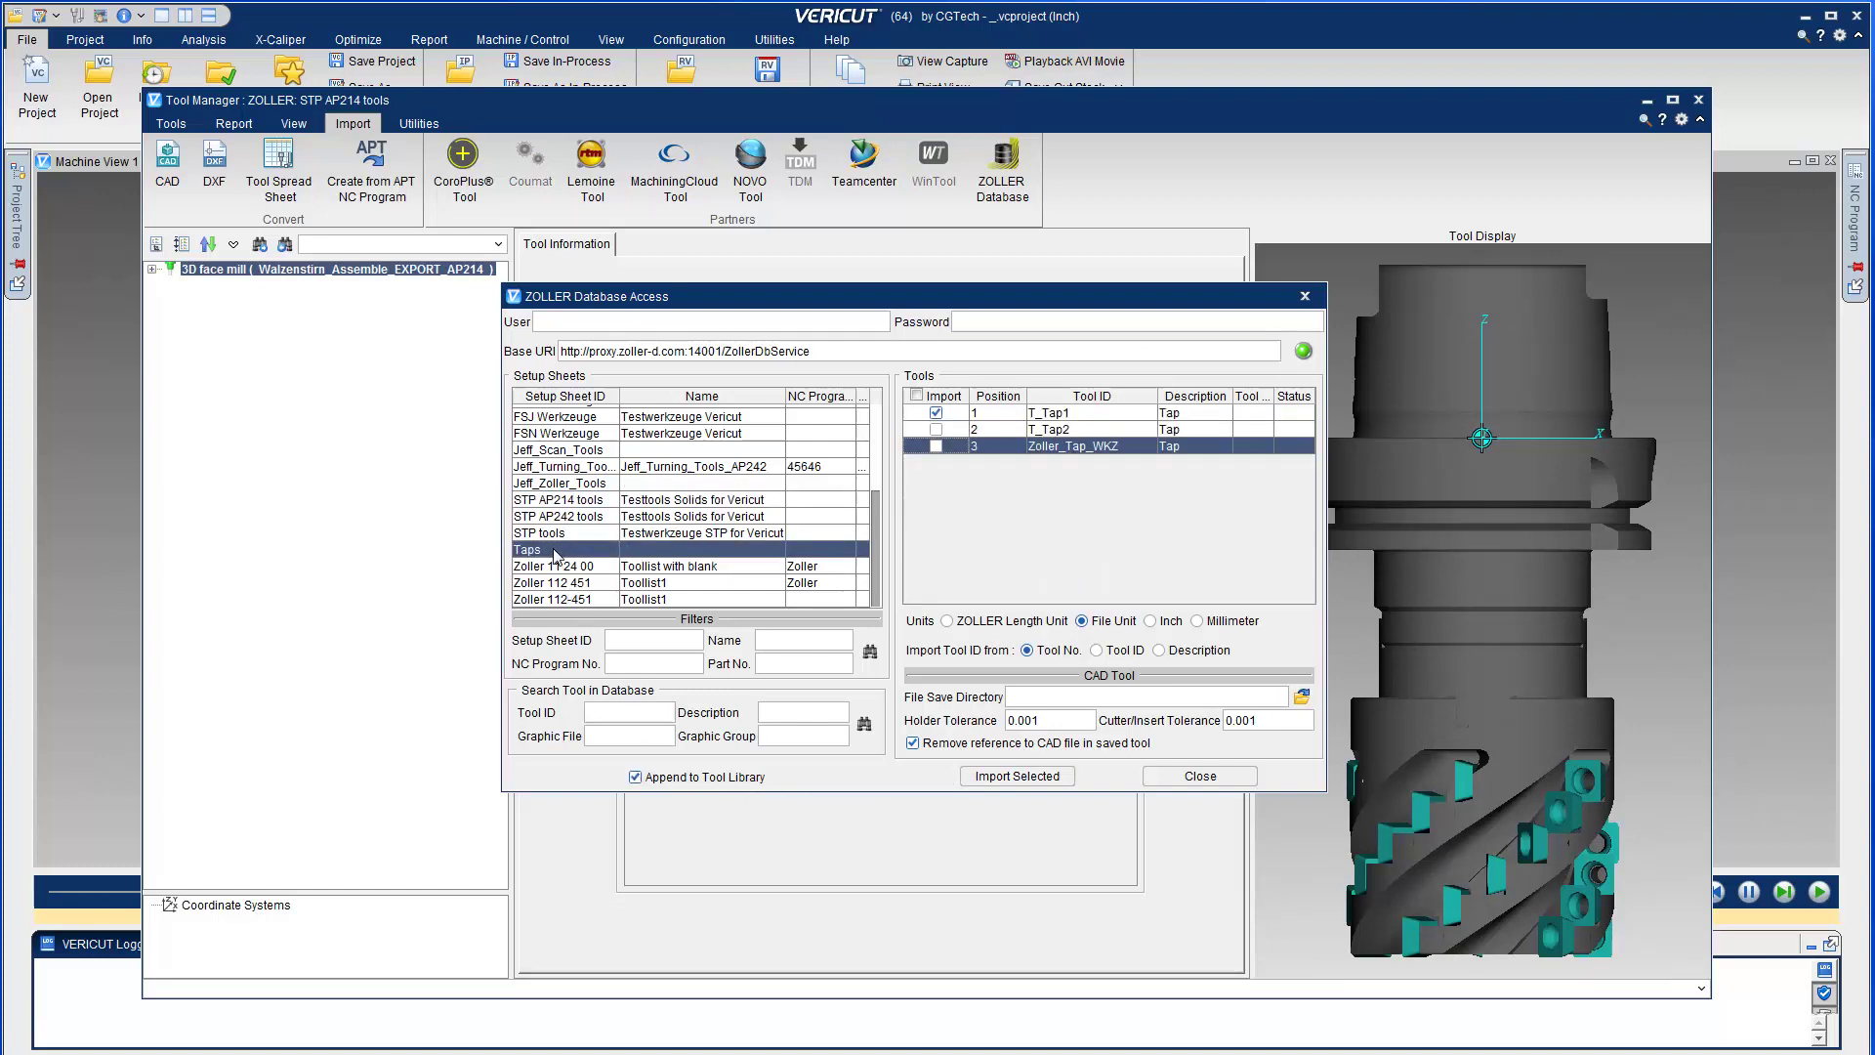
click(1017, 776)
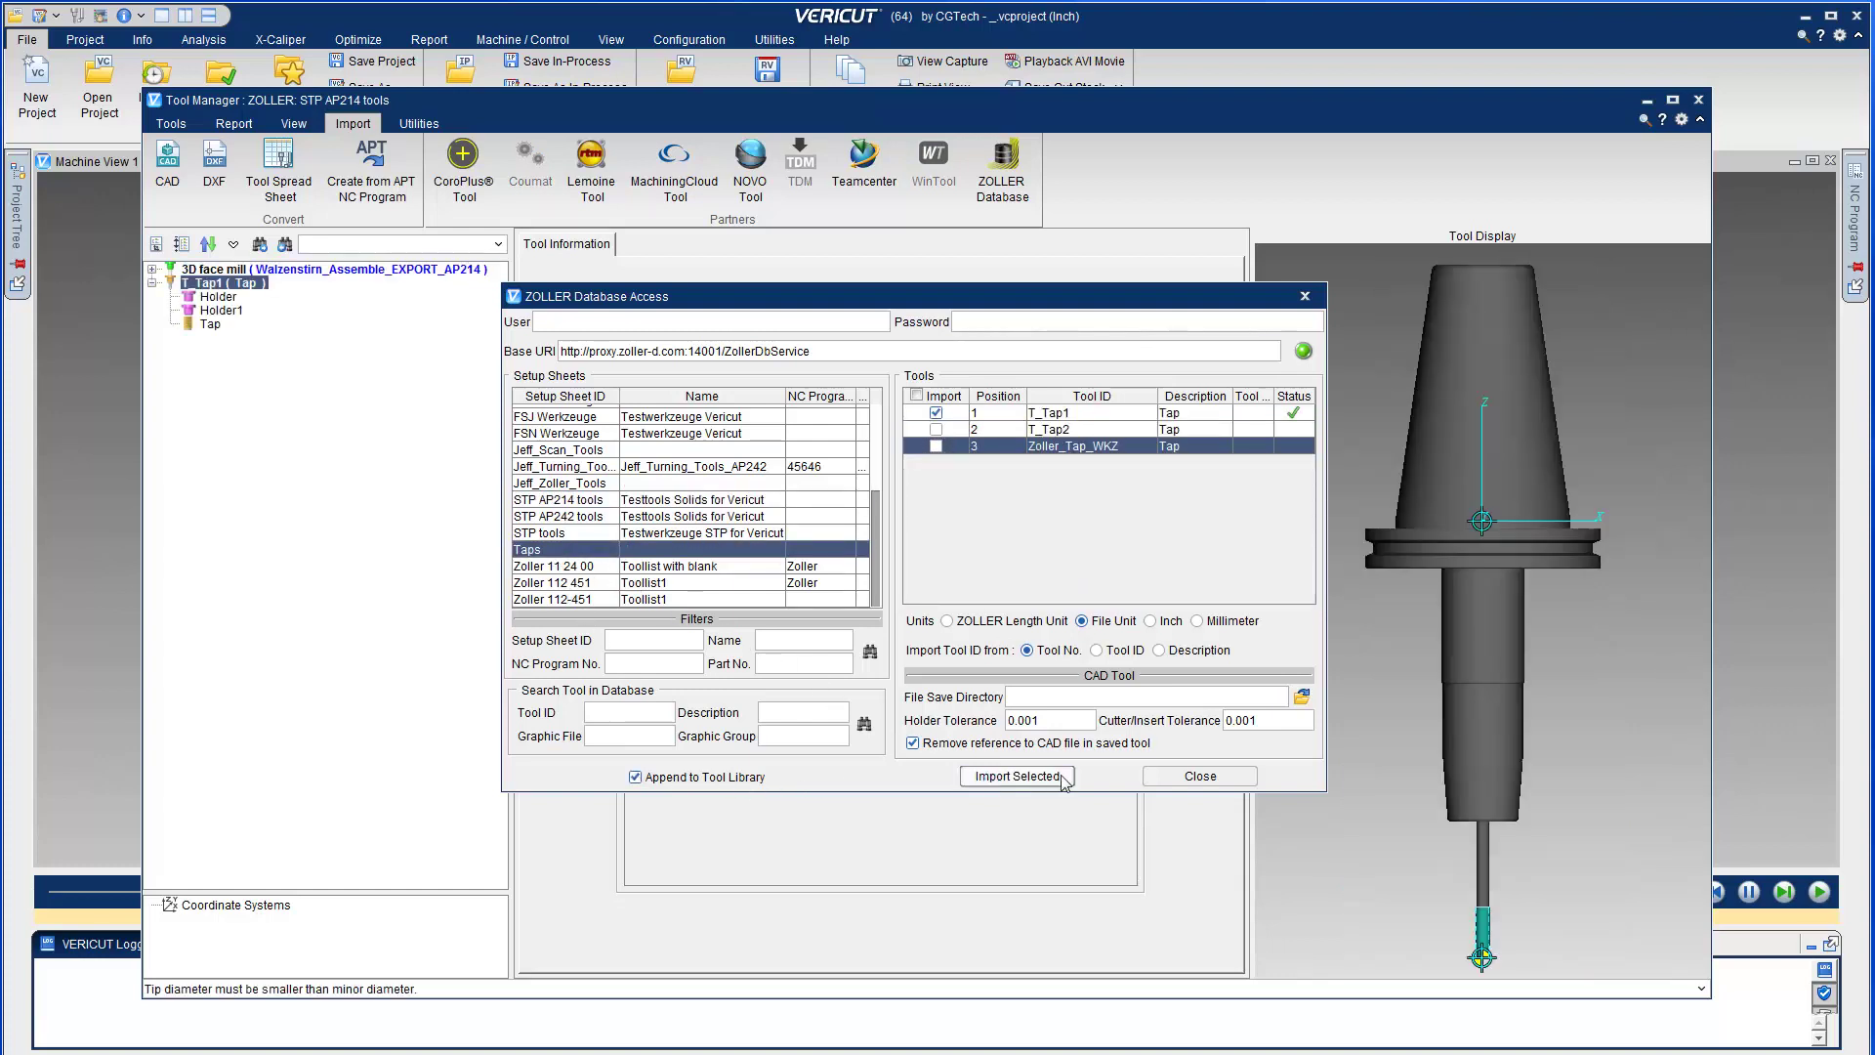
click(1200, 775)
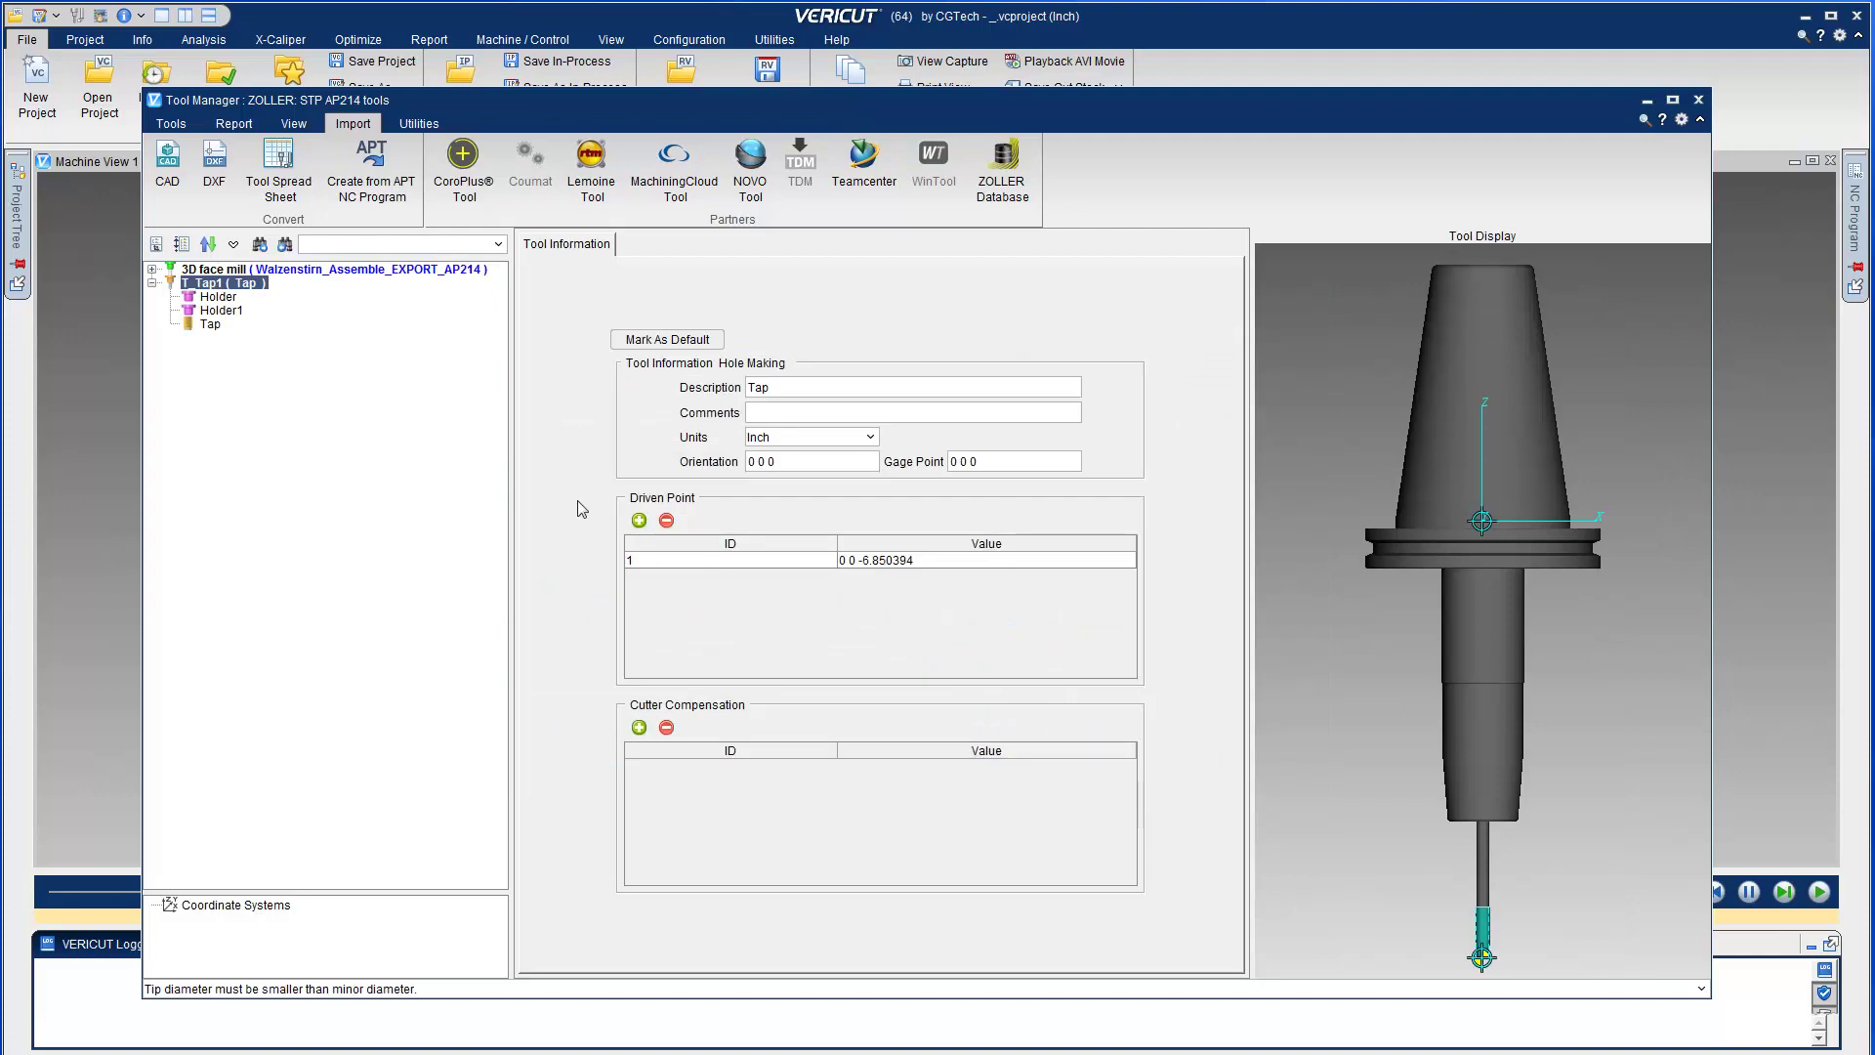
click(212, 325)
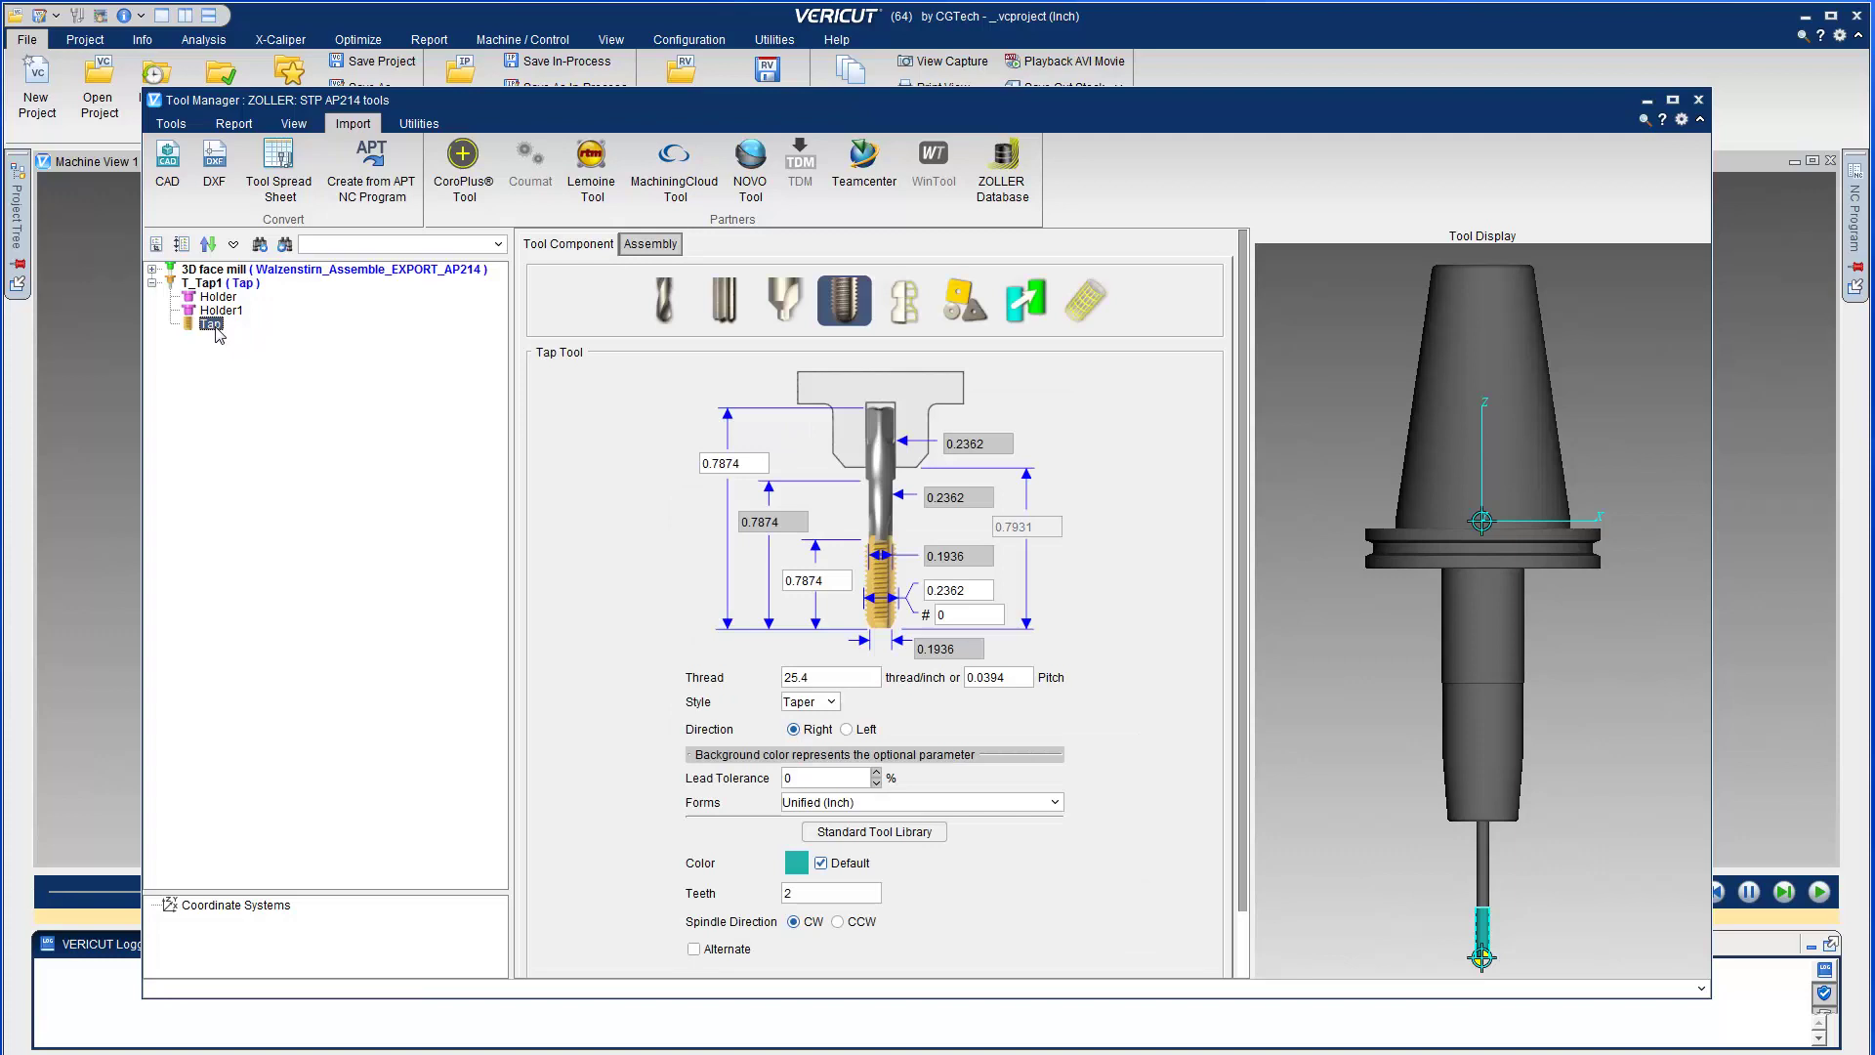